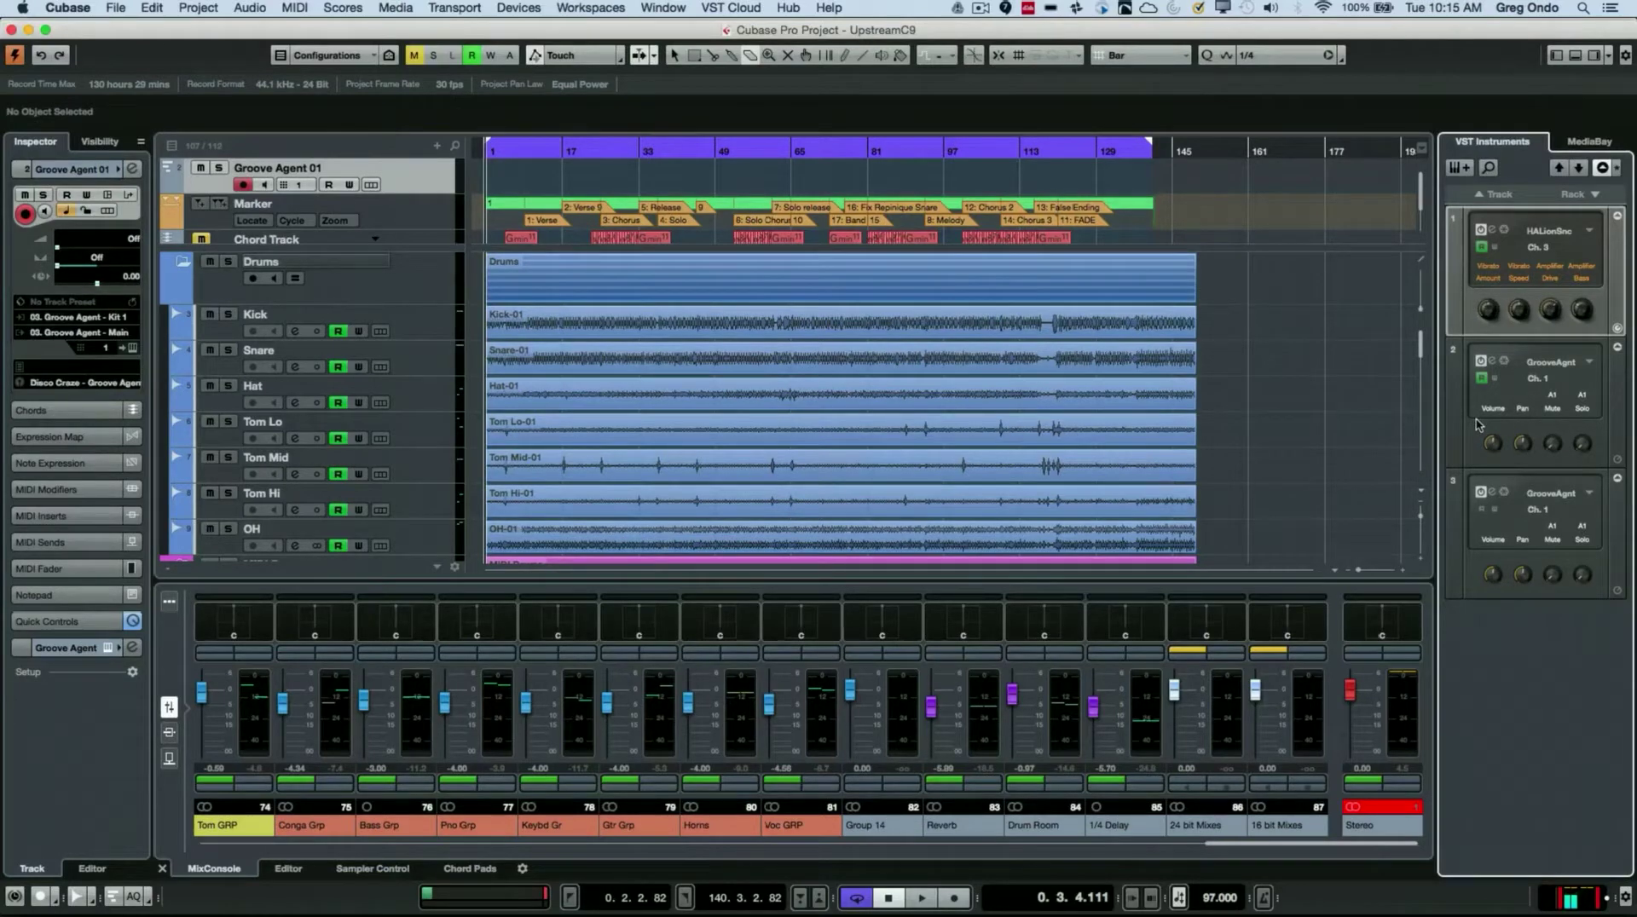
# Step: Open the Groove Agent 4 editor from the third VST Instruments slot
pyautogui.click(1492, 494)
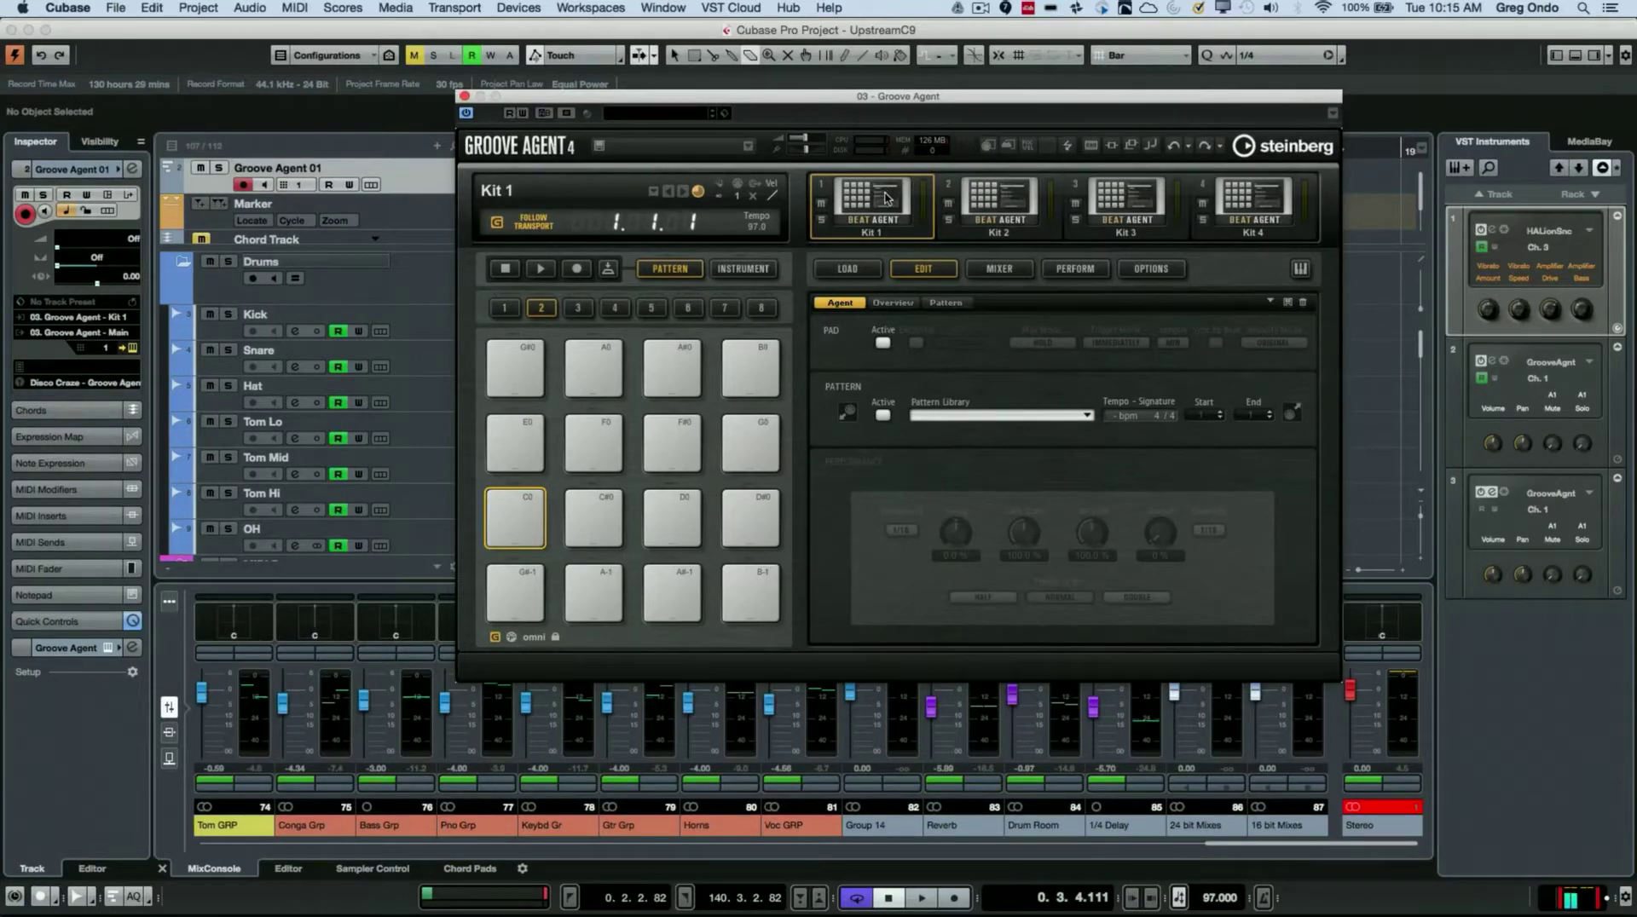
# Step: Load the Disco Craze Percussion Agent Standard Kit with patterns into Kit 1 and show its instruments
pyautogui.rightClick(886, 198)
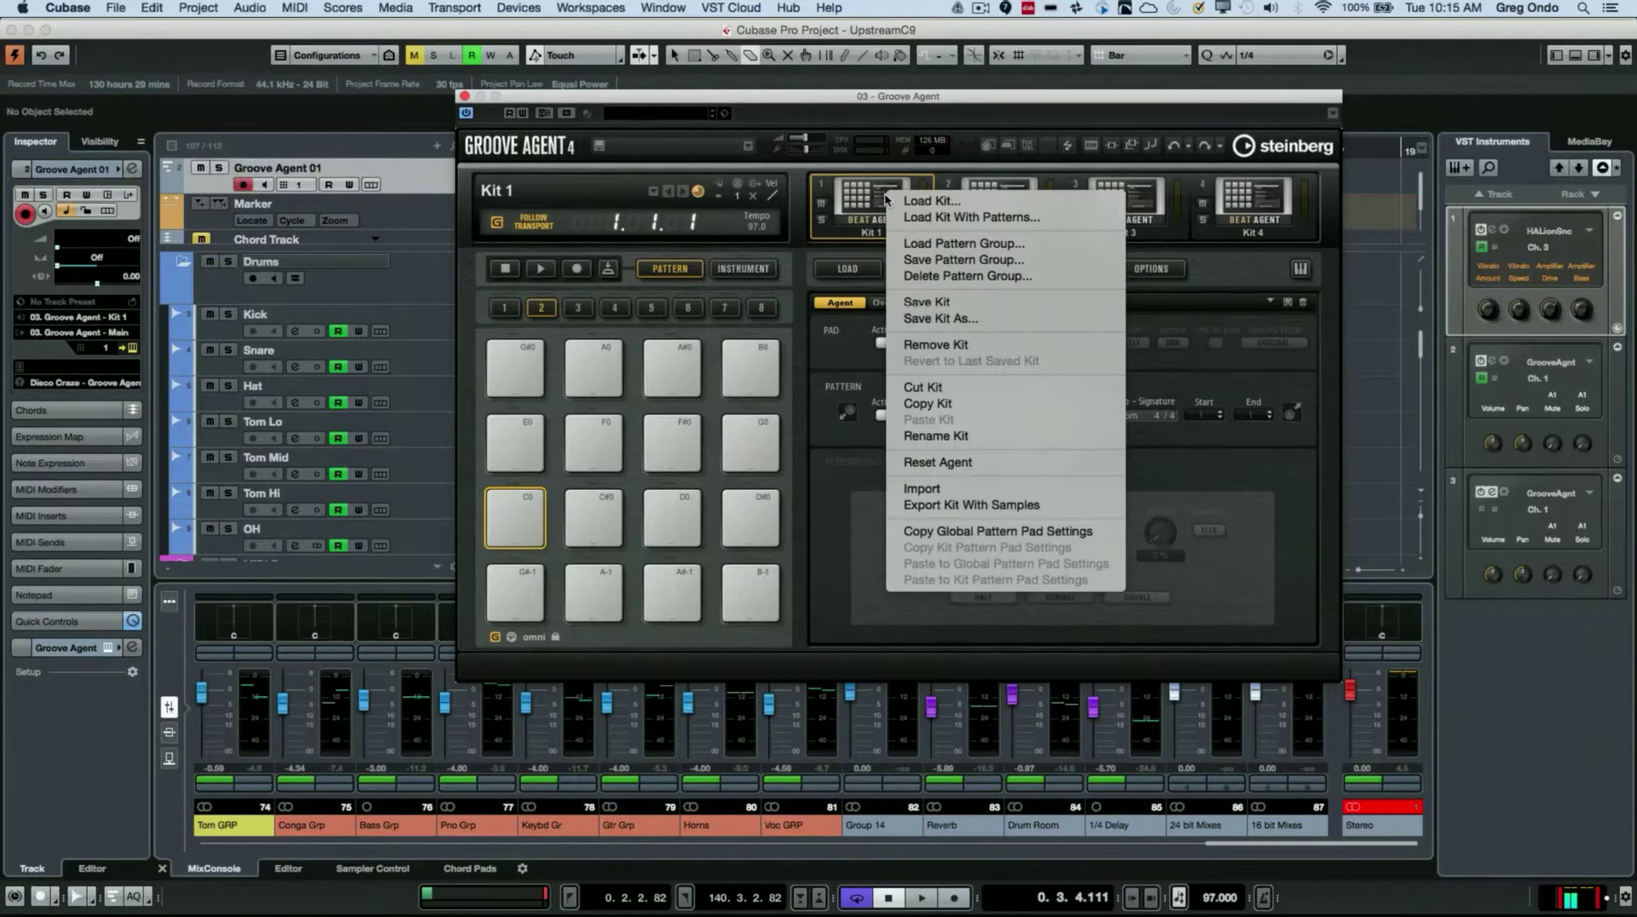
pyautogui.click(965, 218)
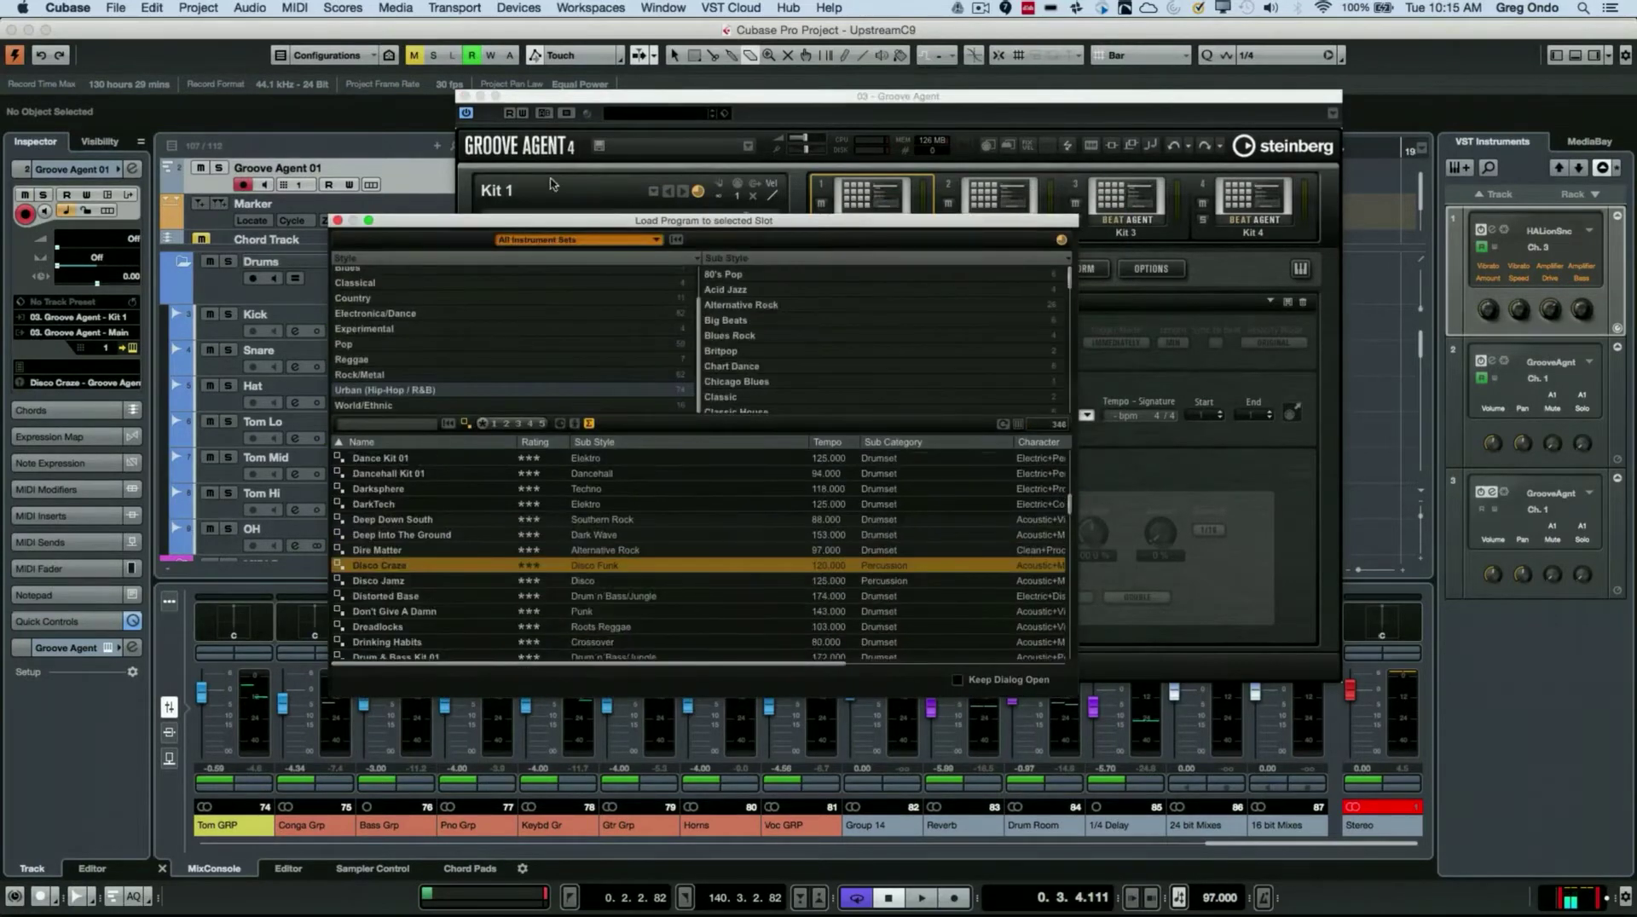
pyautogui.click(556, 240)
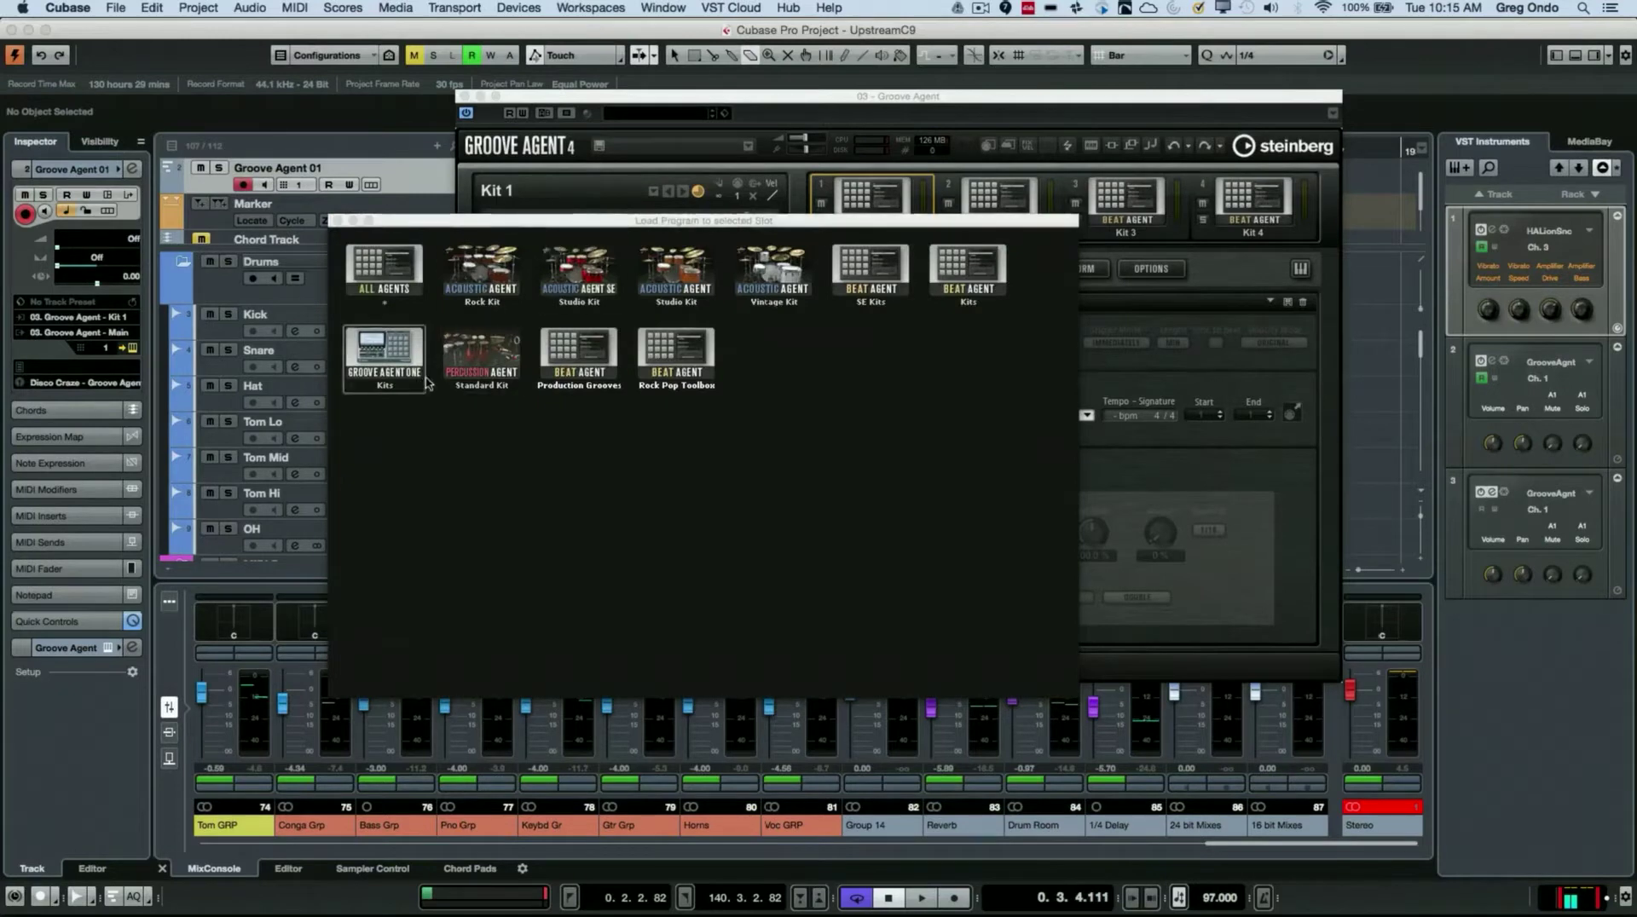
pyautogui.click(481, 356)
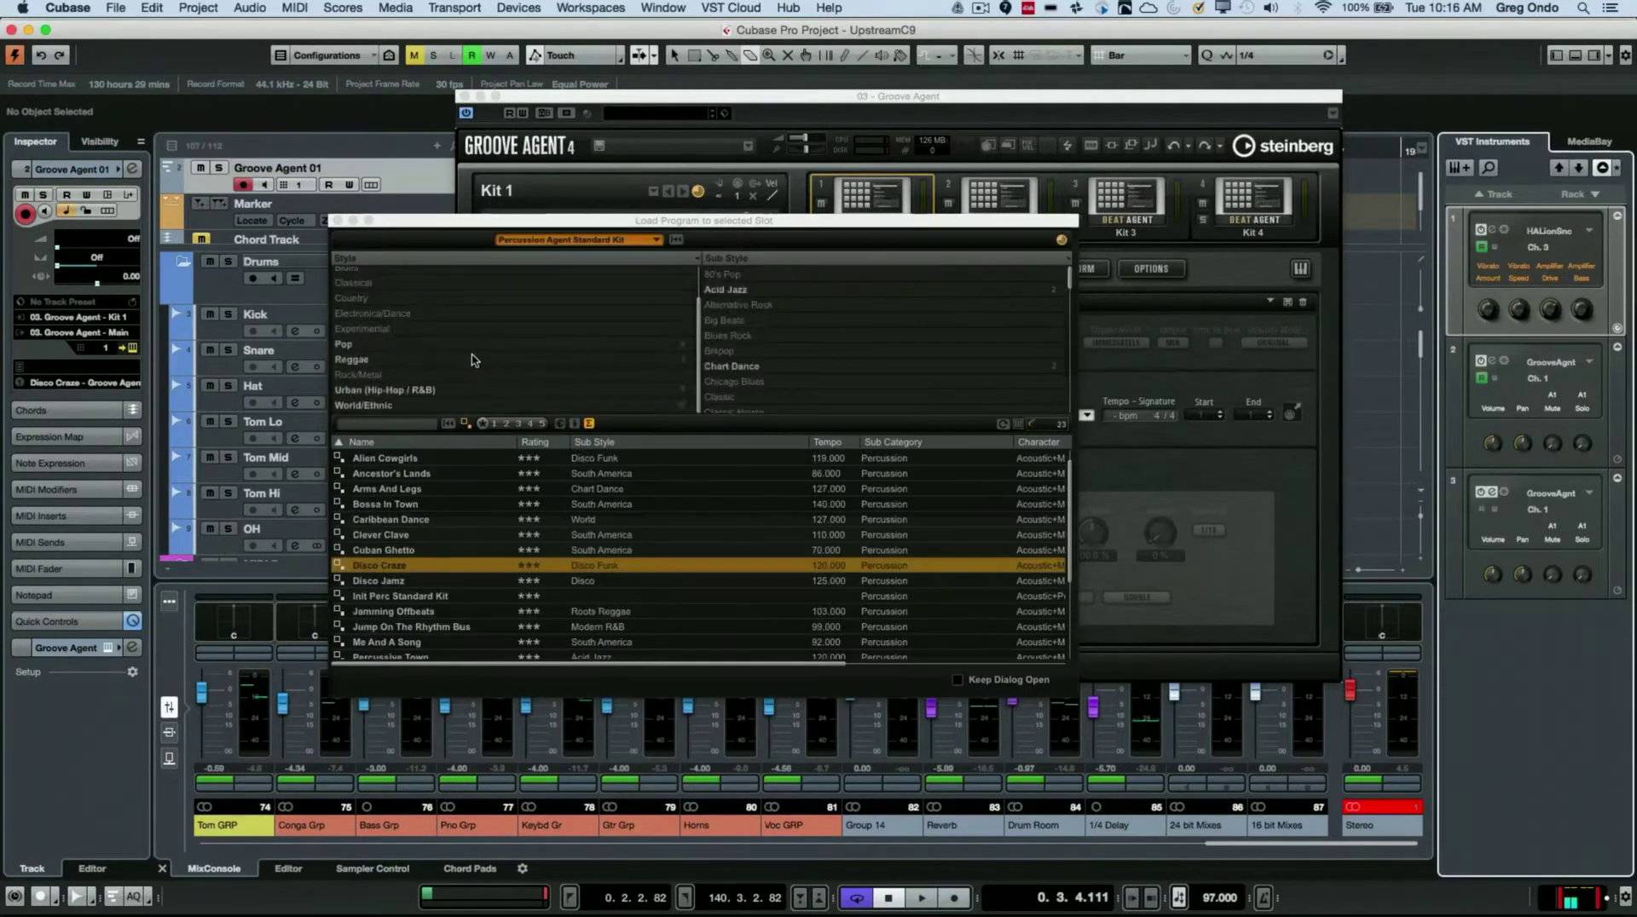
pyautogui.doubleClick(375, 564)
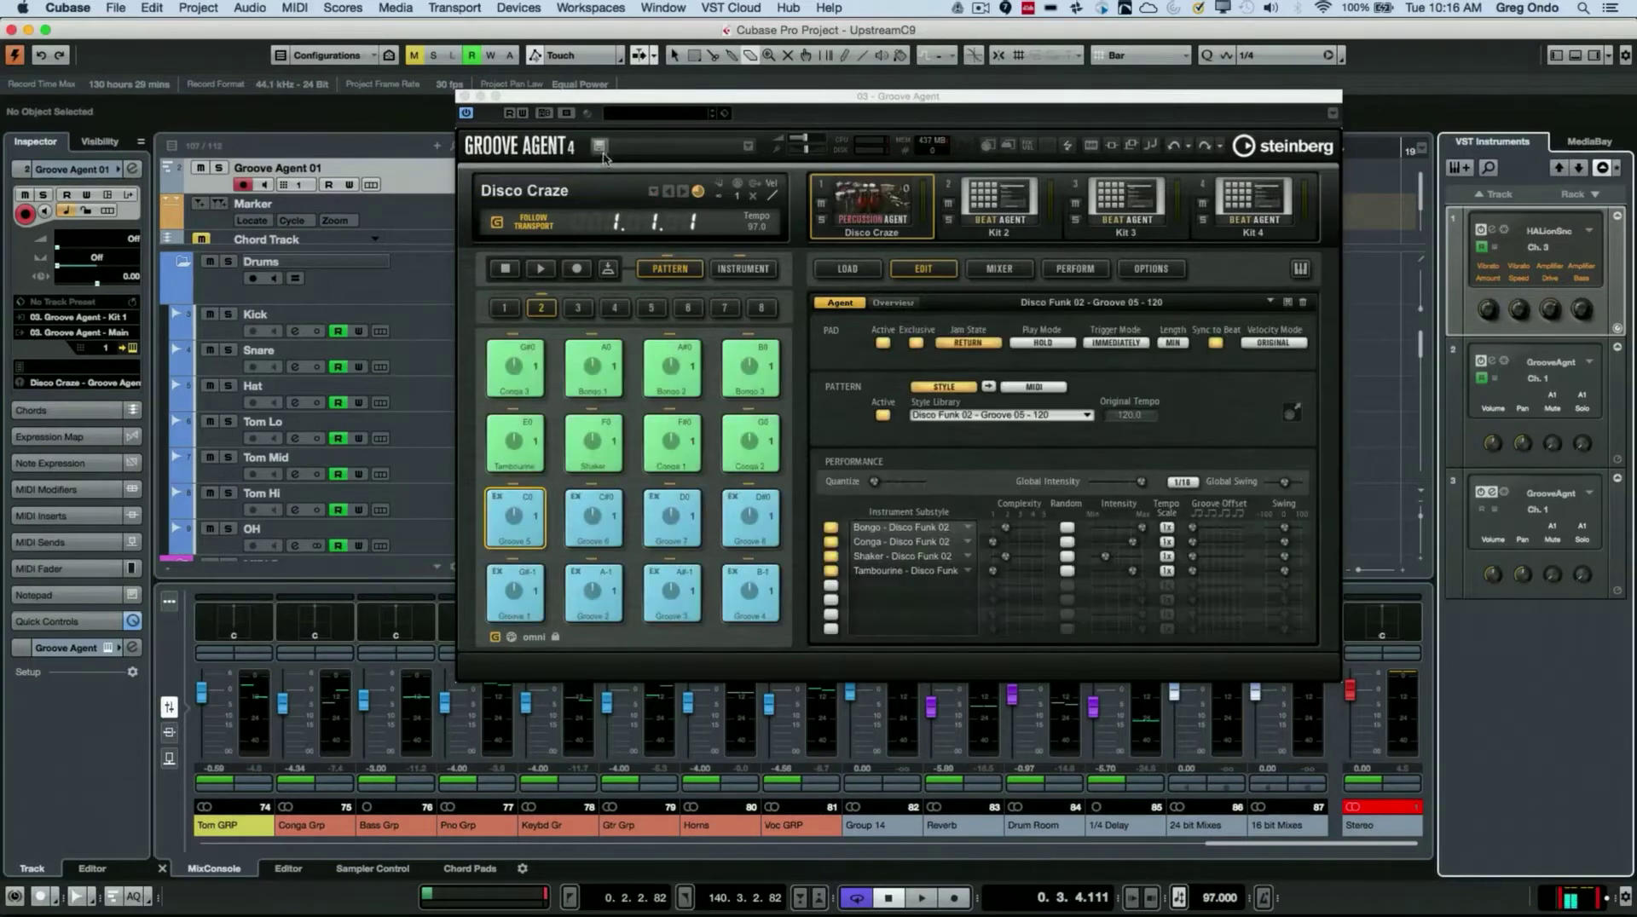
pyautogui.click(756, 270)
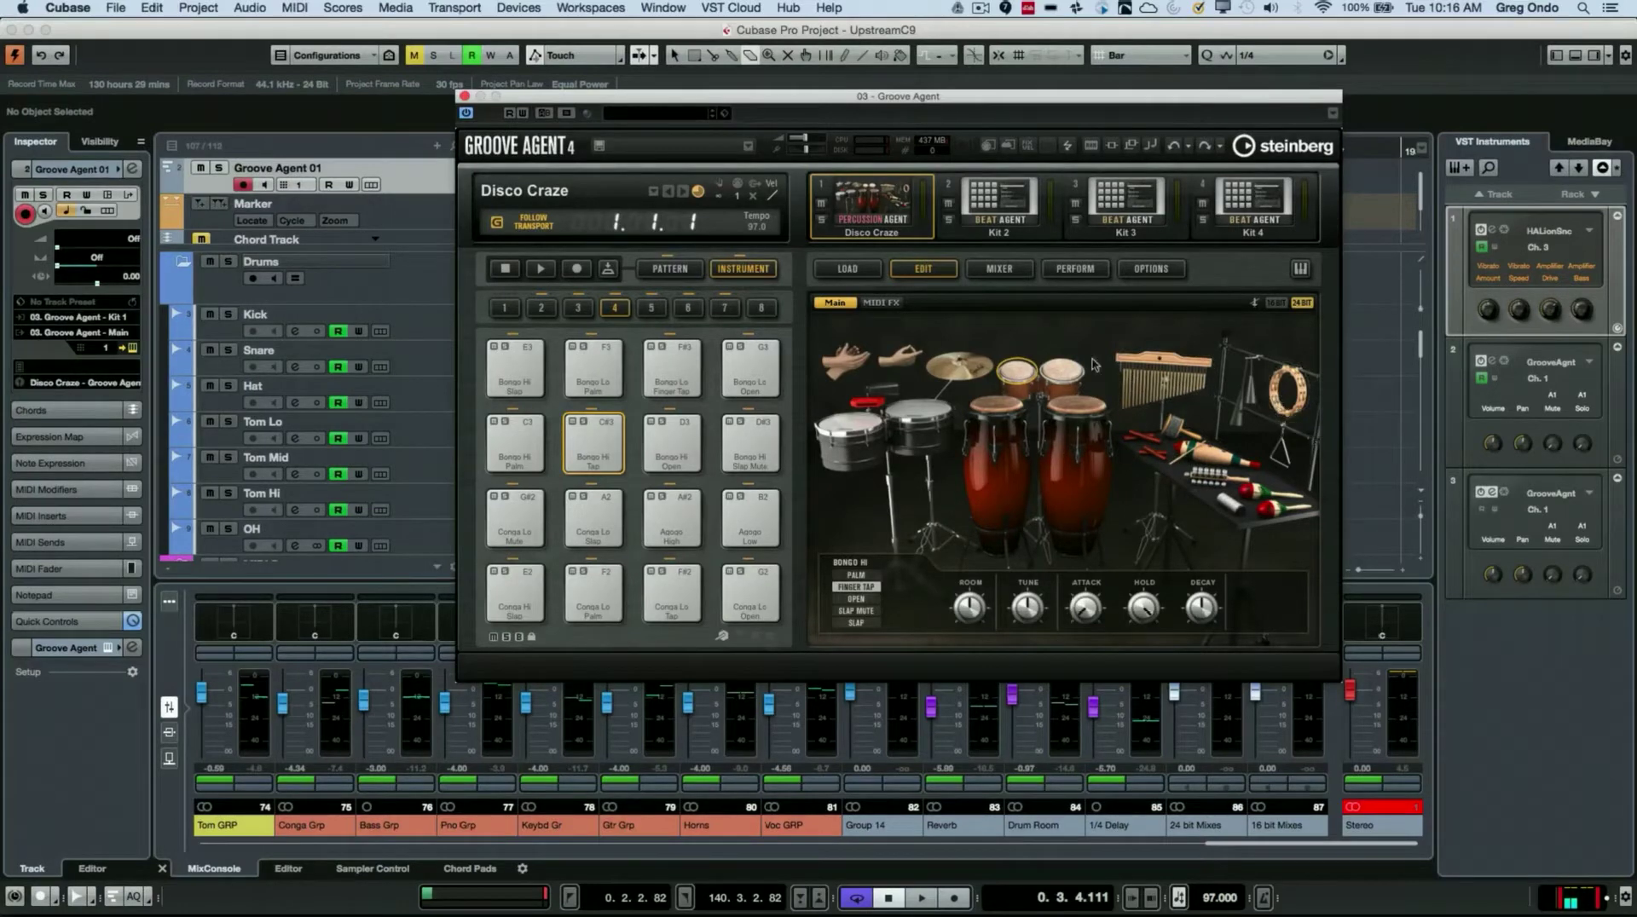
# Step: Audition the chimes, conga, tambourine, triangle, crash and finger snap sounds, then return to the pattern pads
pyautogui.click(1168, 368)
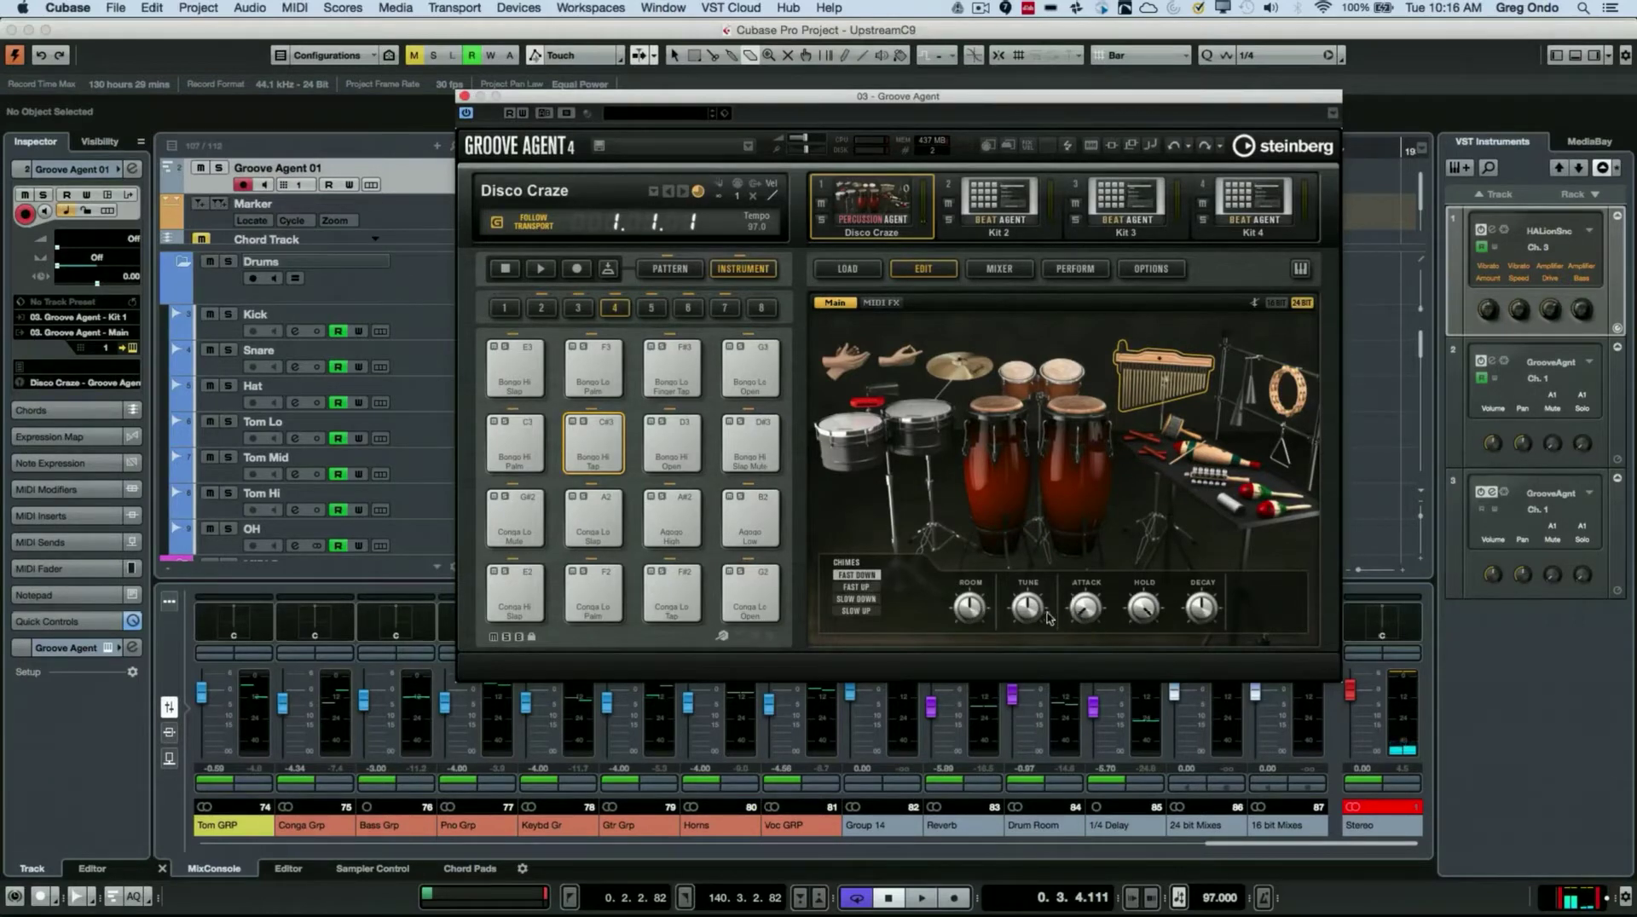
pyautogui.click(1076, 408)
pyautogui.click(1009, 420)
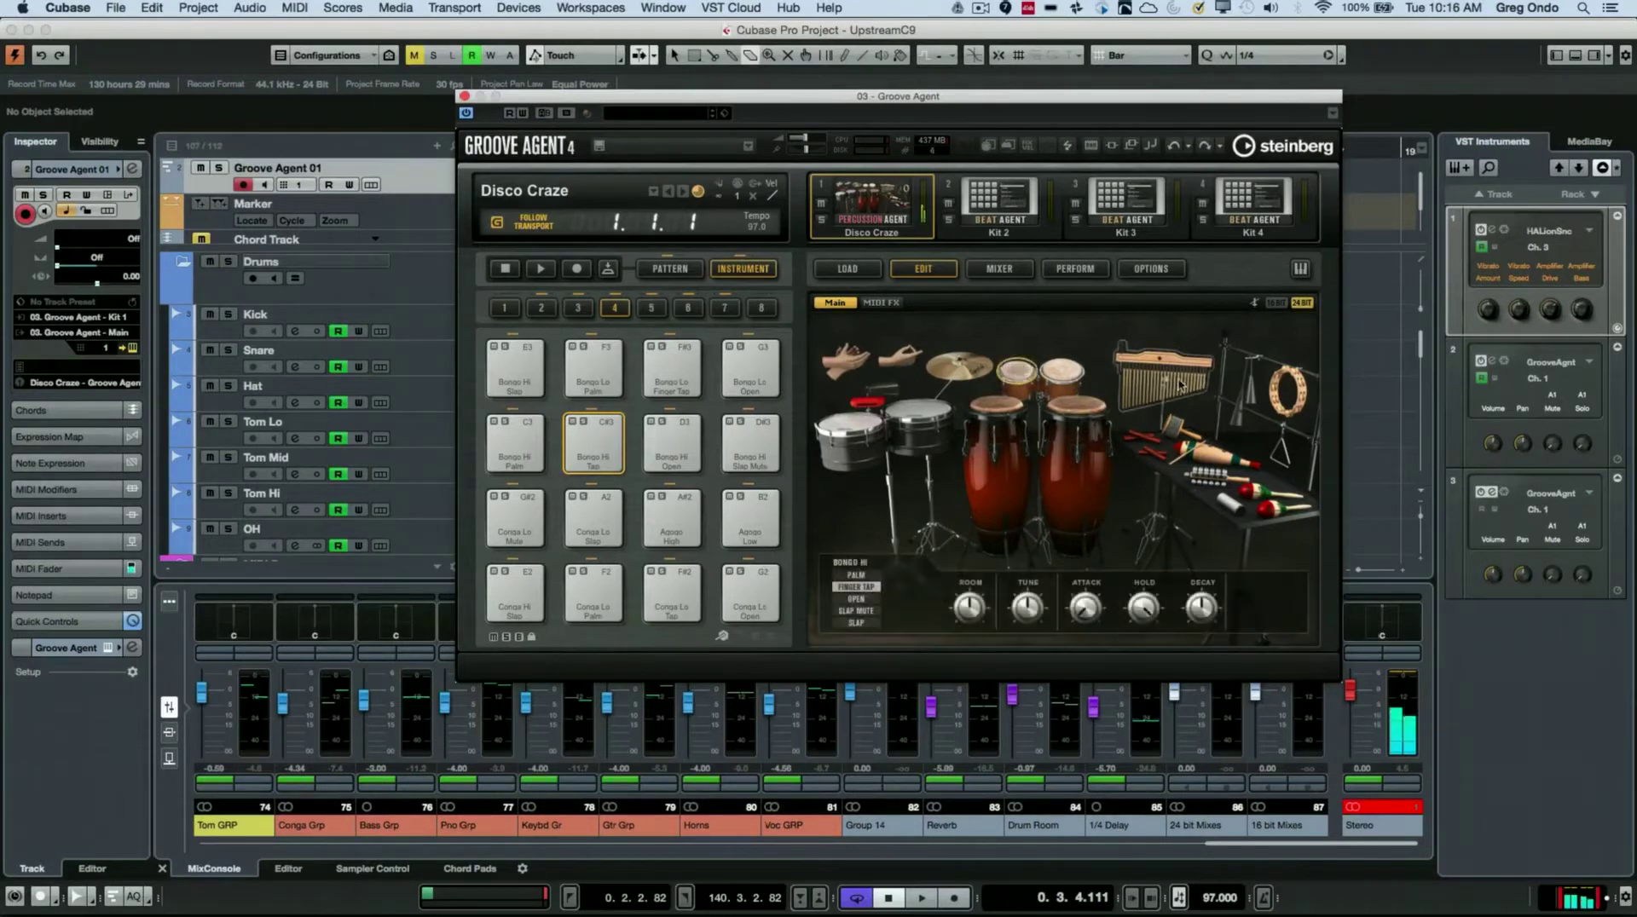
pyautogui.click(1285, 392)
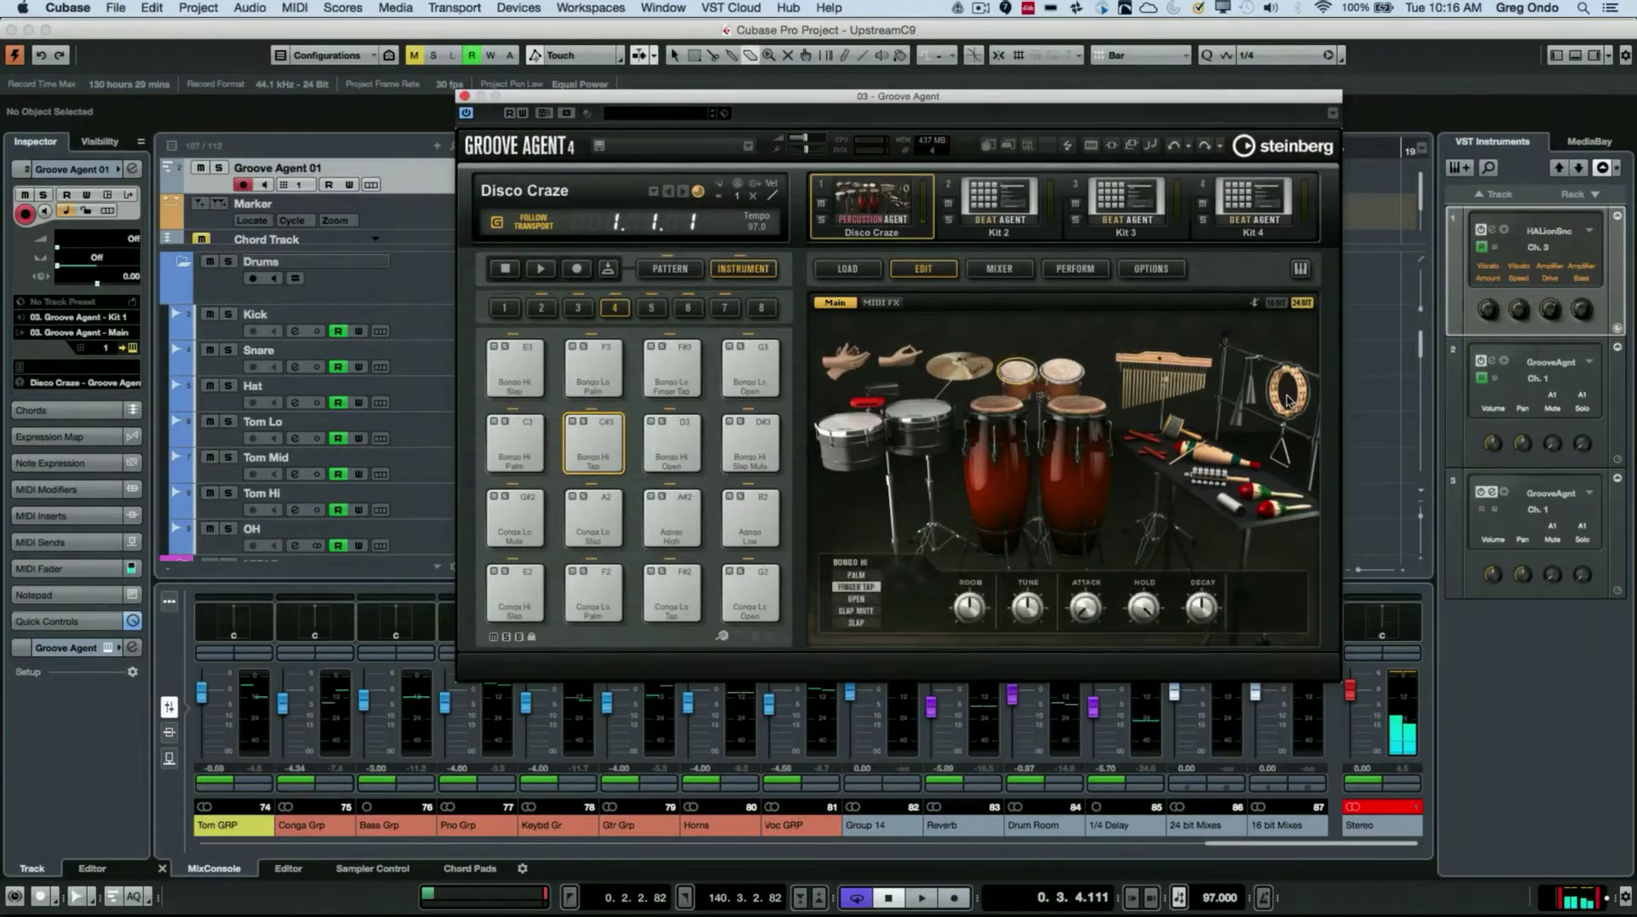
pyautogui.click(1279, 452)
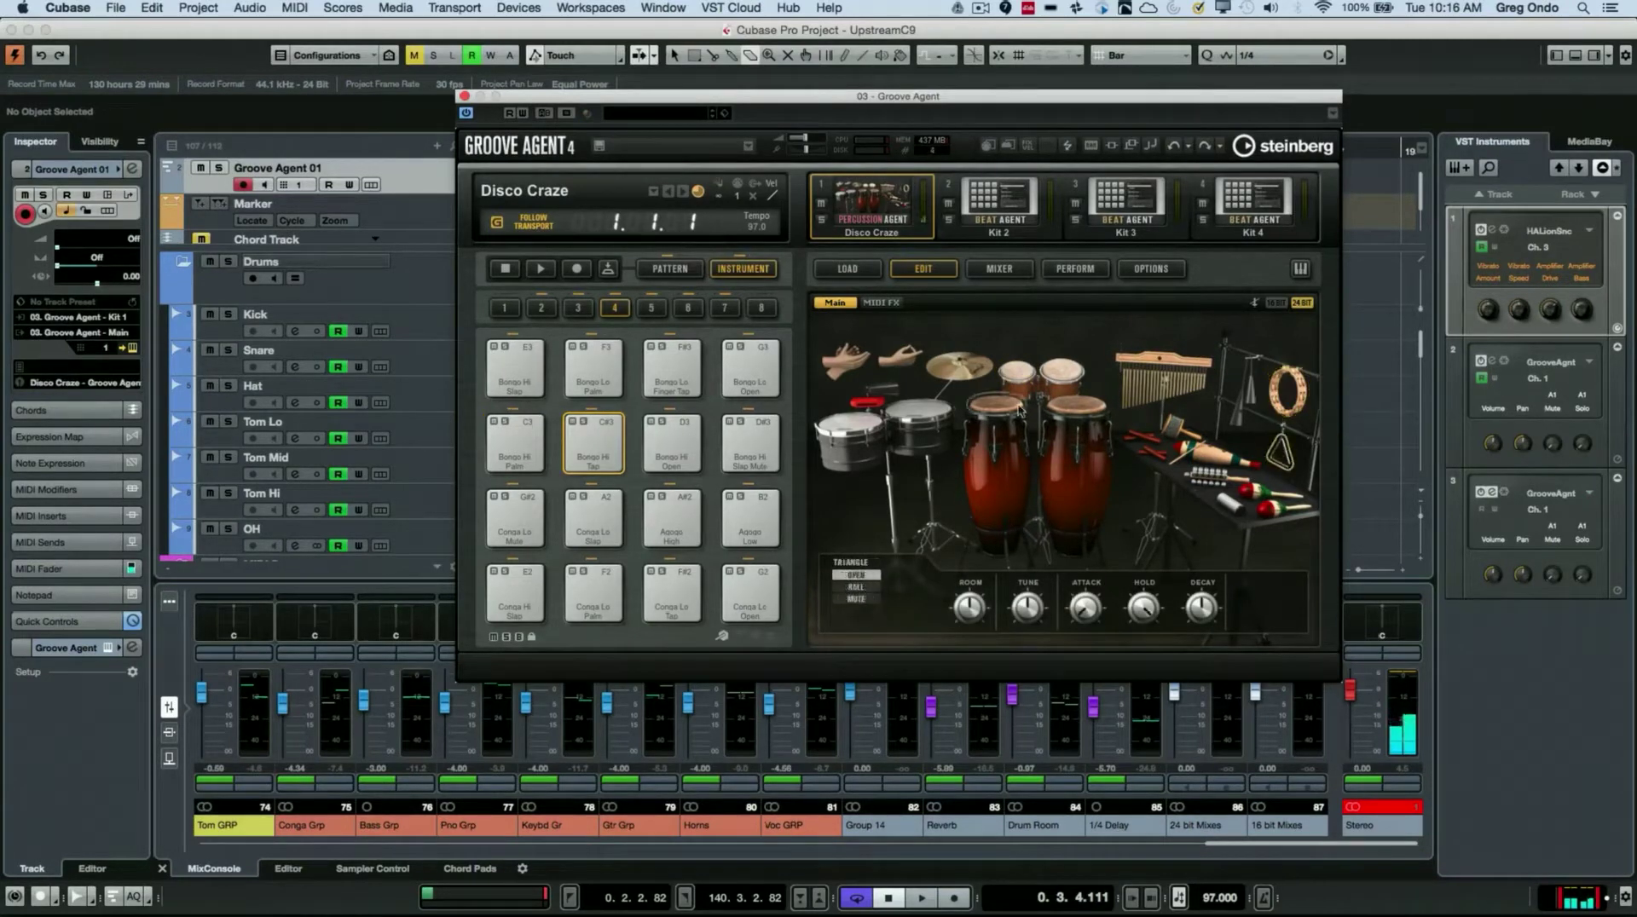
pyautogui.click(926, 362)
pyautogui.click(903, 361)
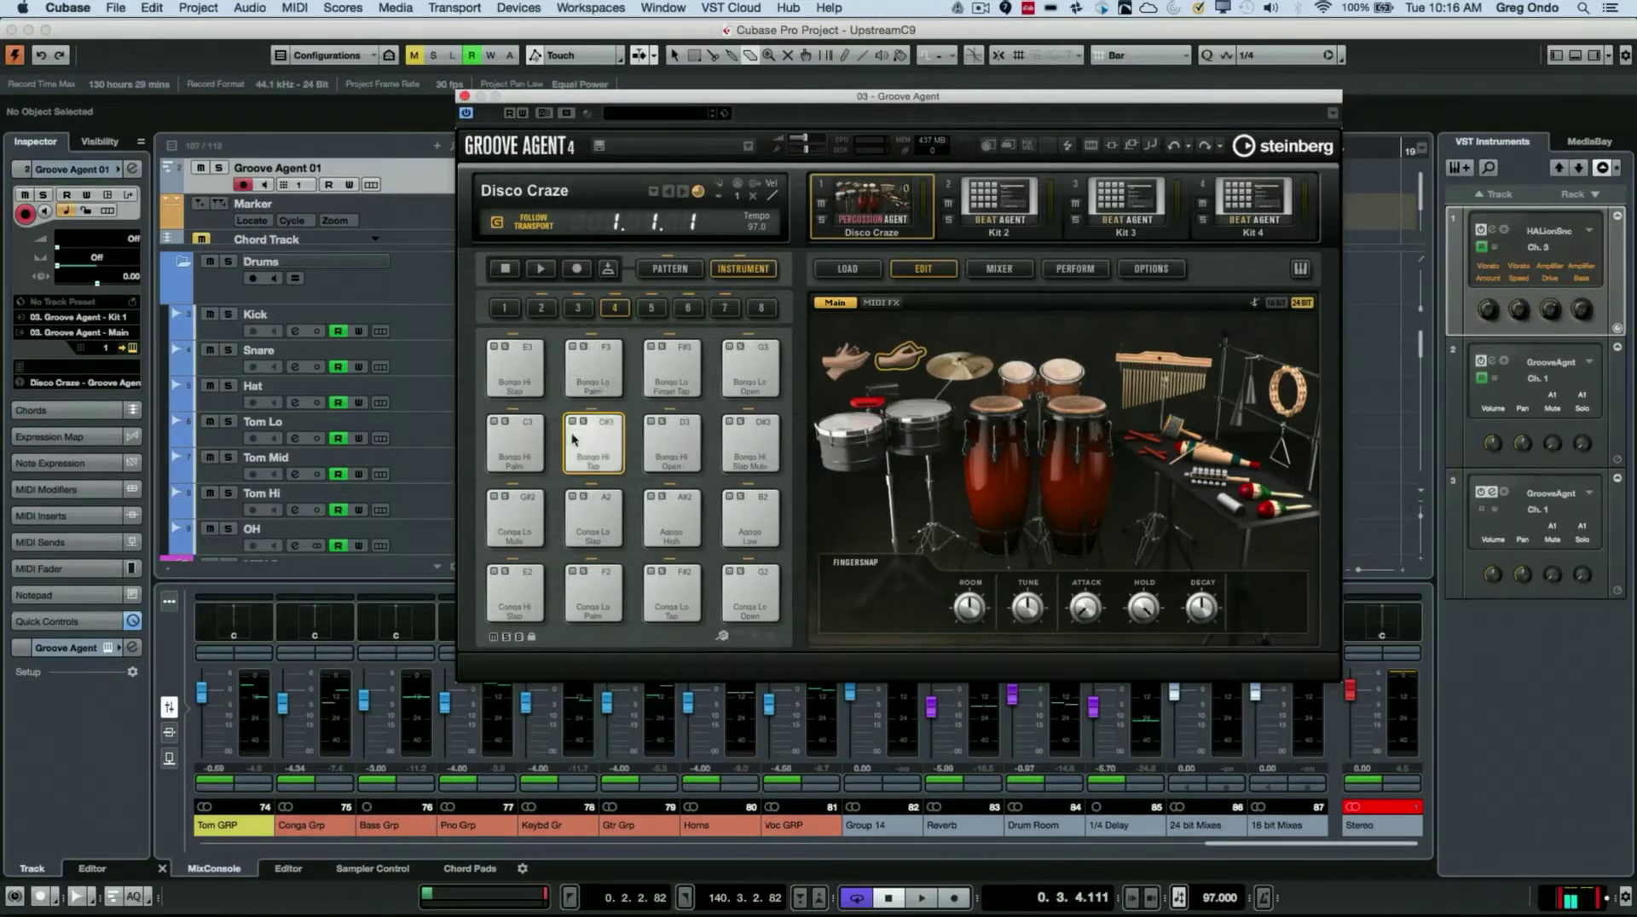
pyautogui.click(687, 269)
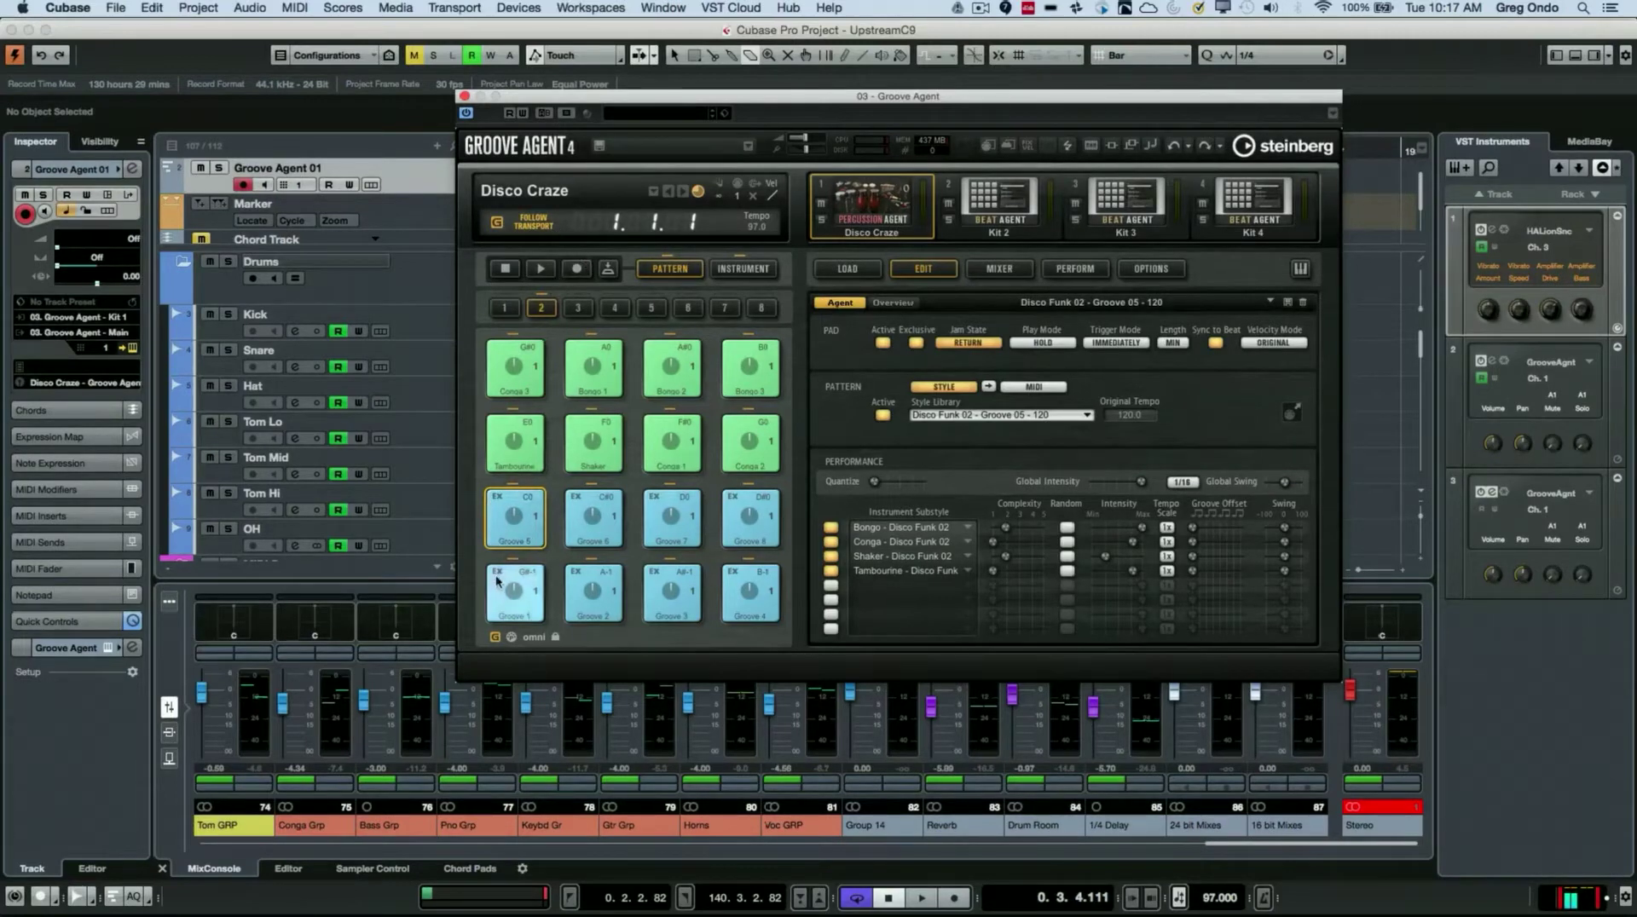
# Step: Play the Disco Craze pattern and mute the tambourine, shaker and conga parts, leaving only bongos
pyautogui.click(549, 274)
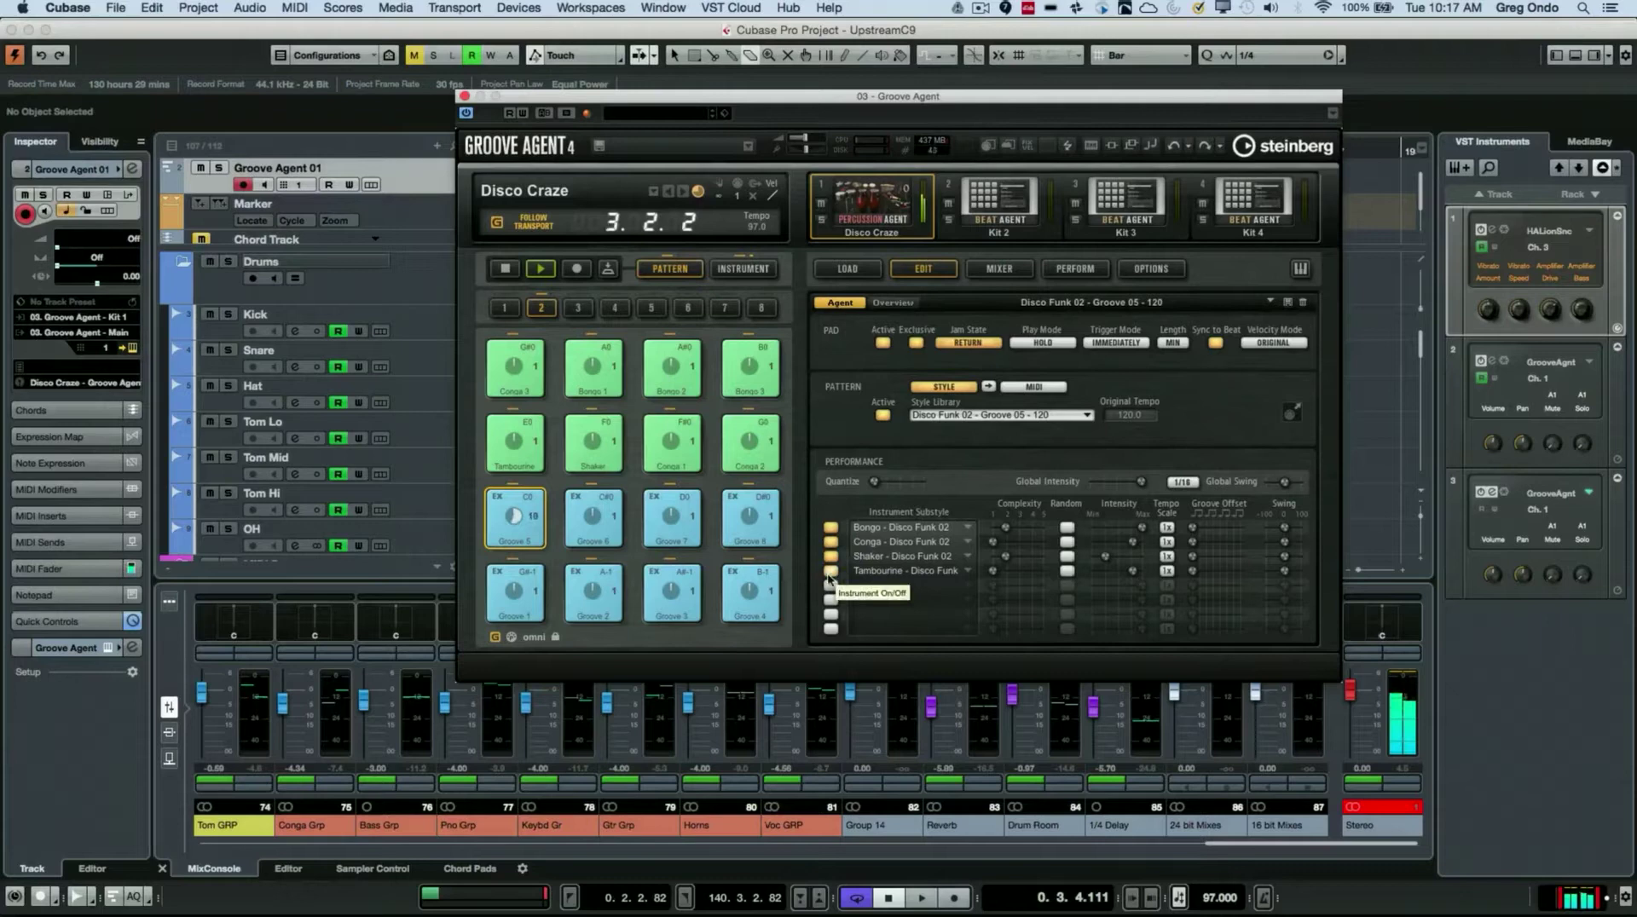
pyautogui.click(829, 571)
pyautogui.click(830, 556)
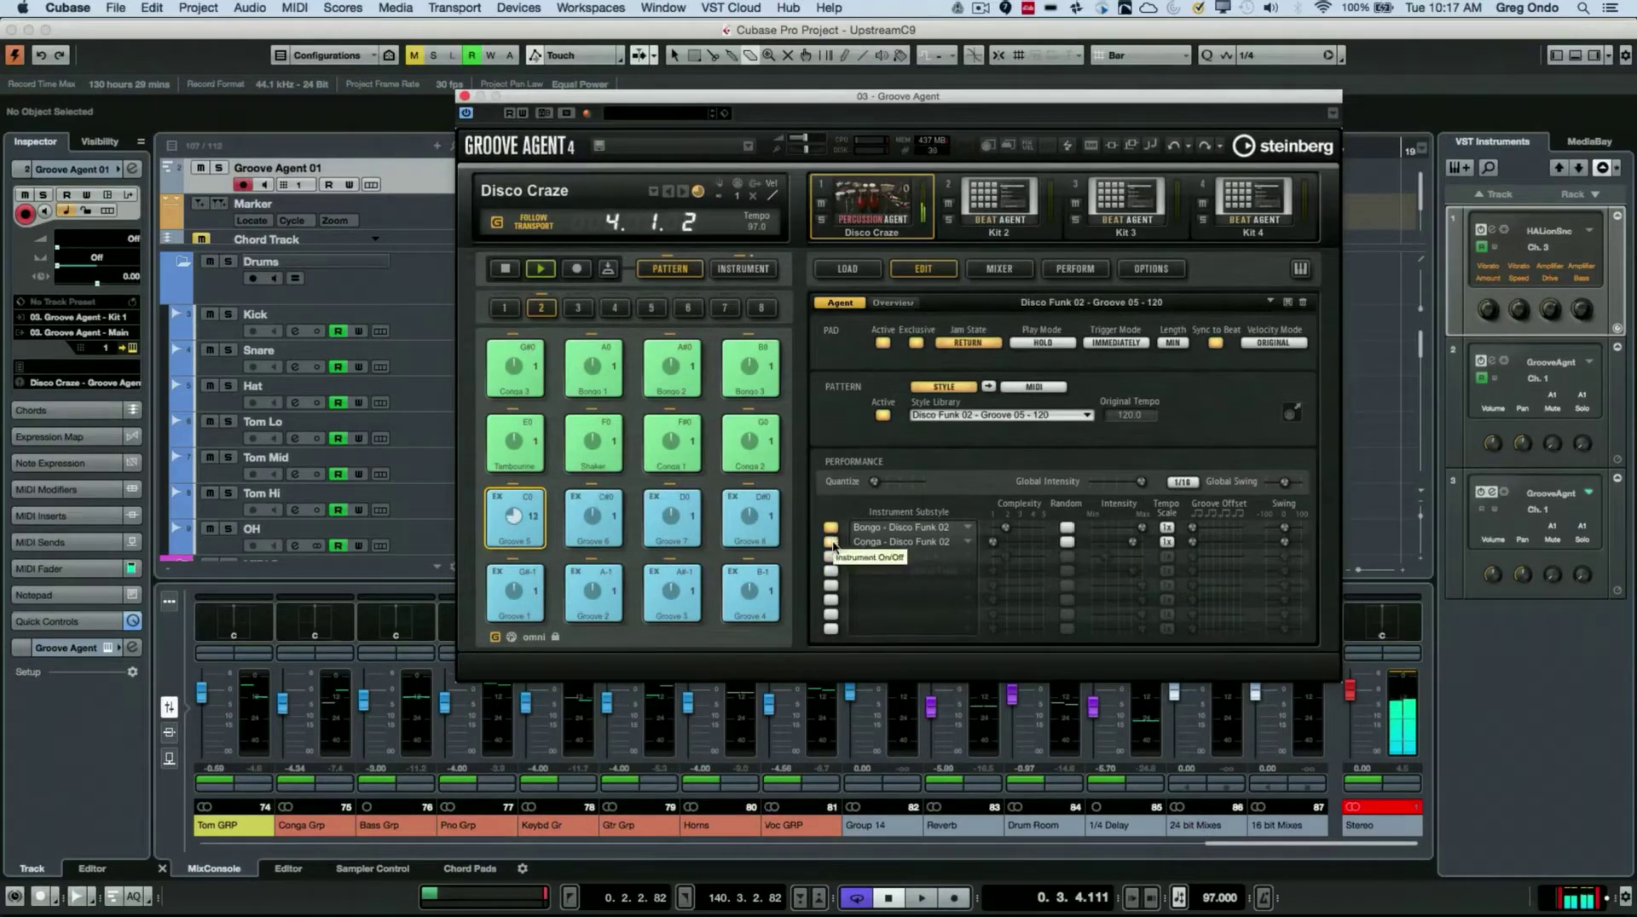
pyautogui.click(831, 542)
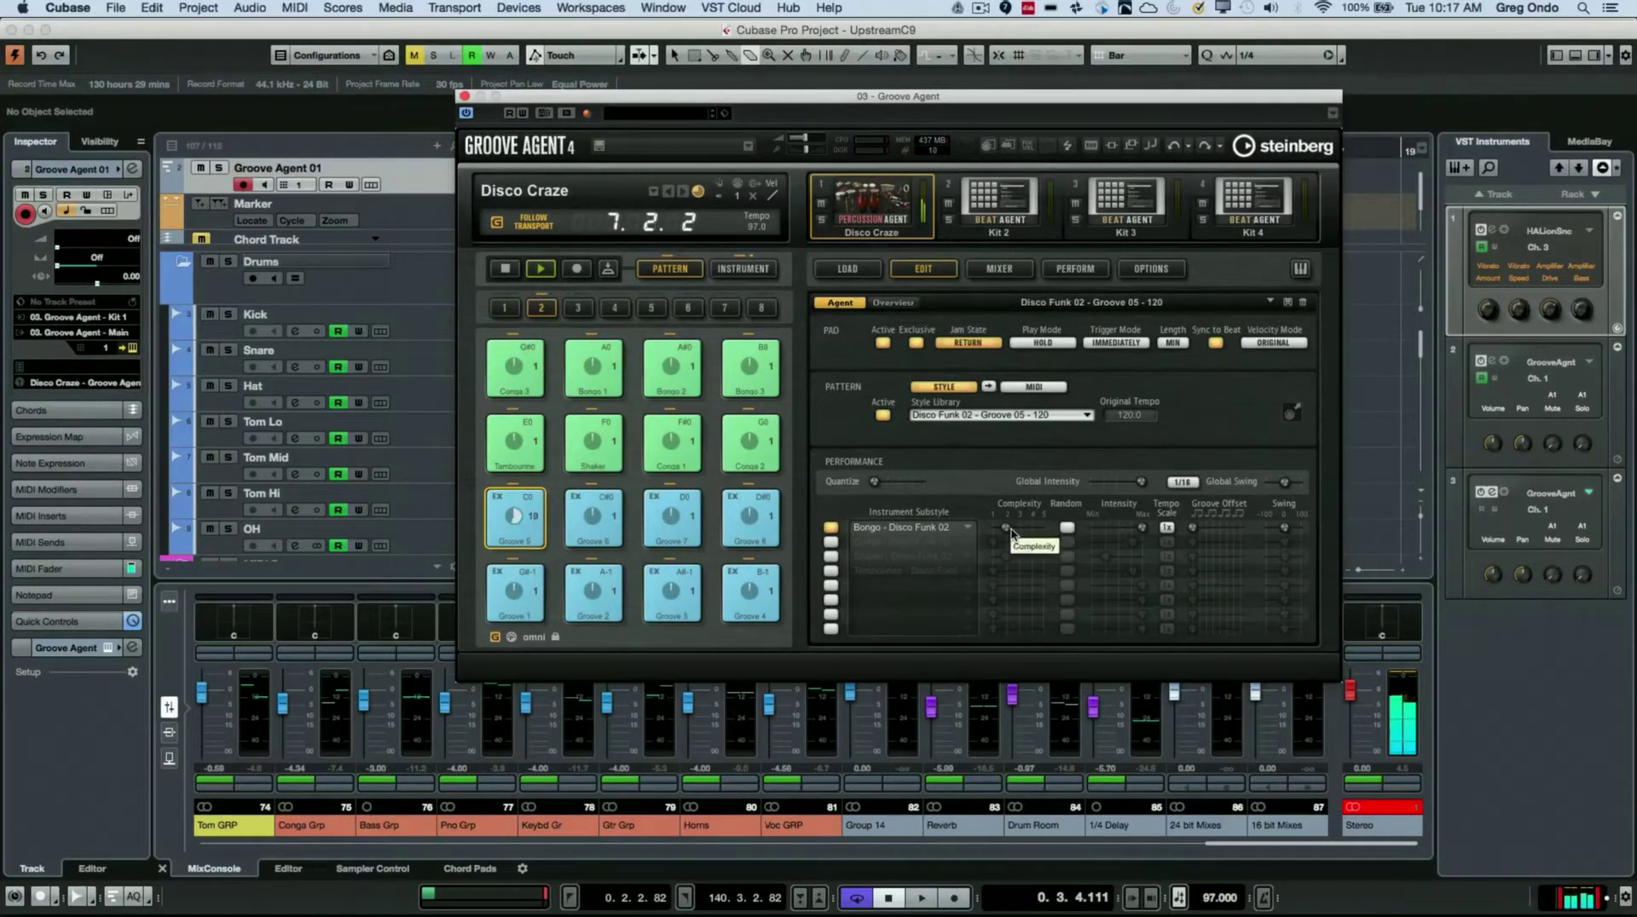
# Step: Raise the bongo complexity, try random complexity, and lower bongo intensity to 62.7%
pyautogui.moveTo(1019, 532); pyautogui.dragTo(1025, 530)
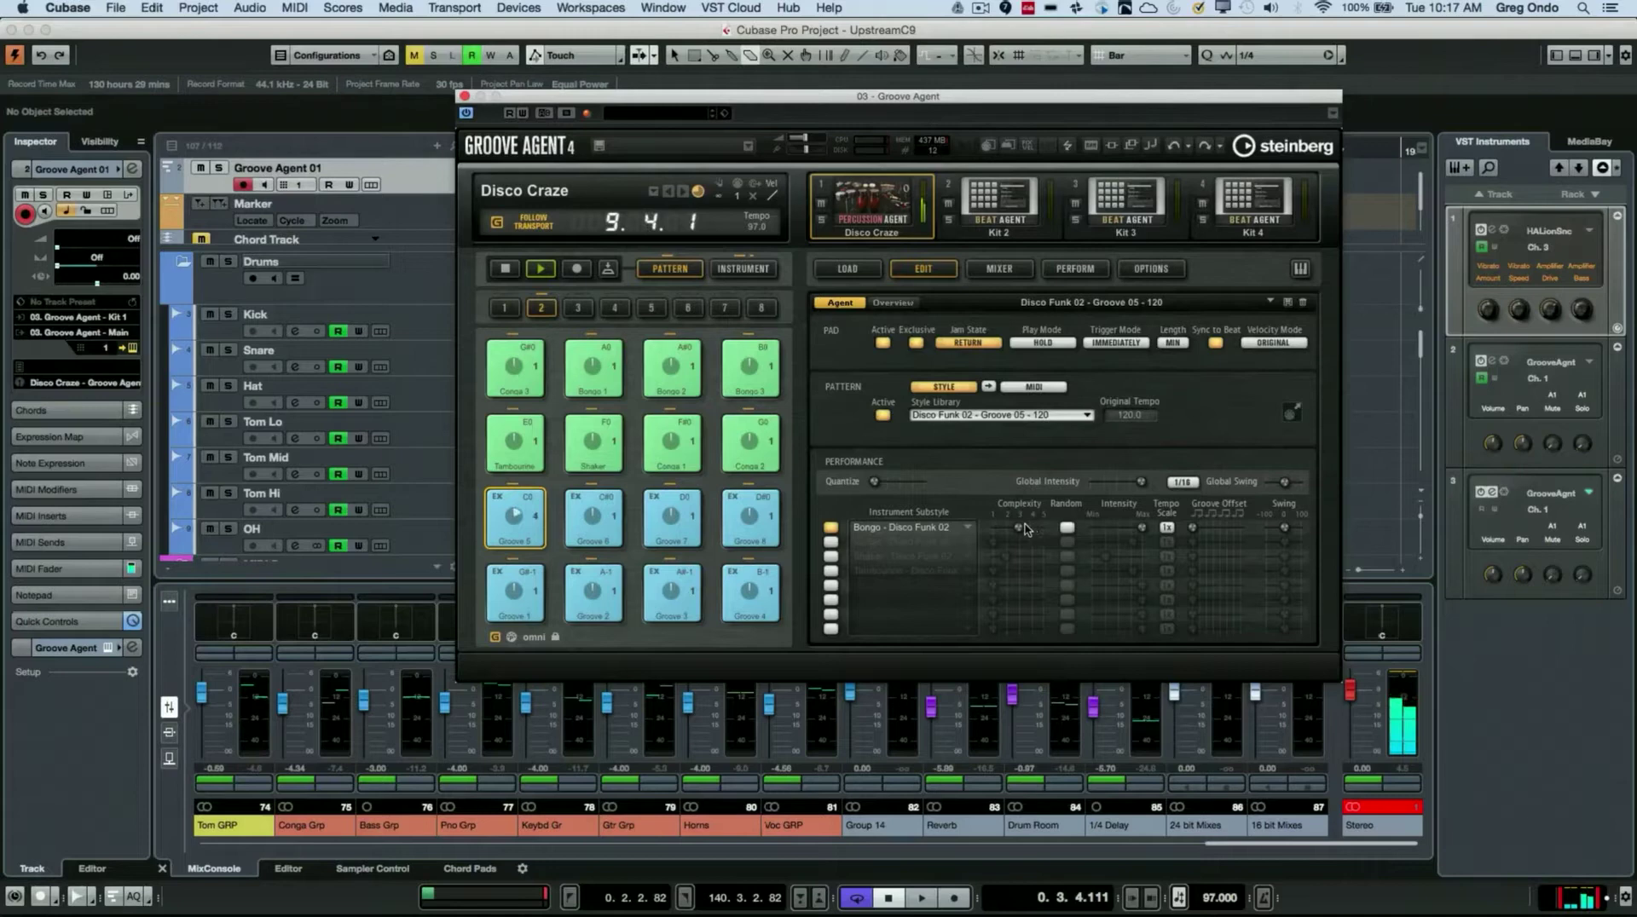
pyautogui.click(1066, 527)
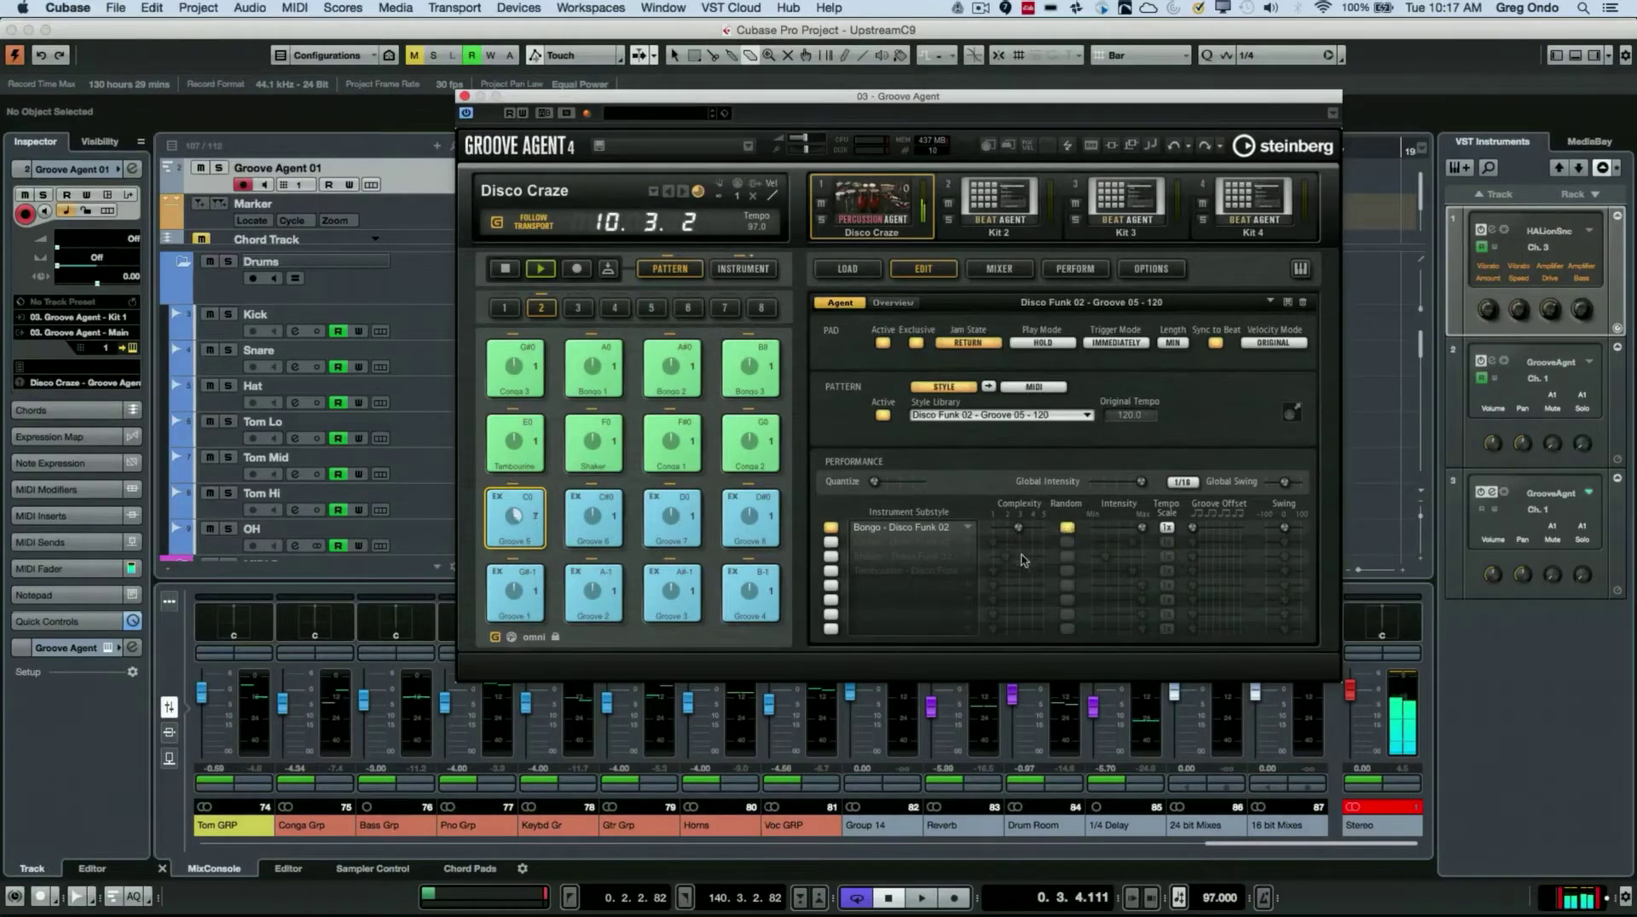
pyautogui.click(1067, 528)
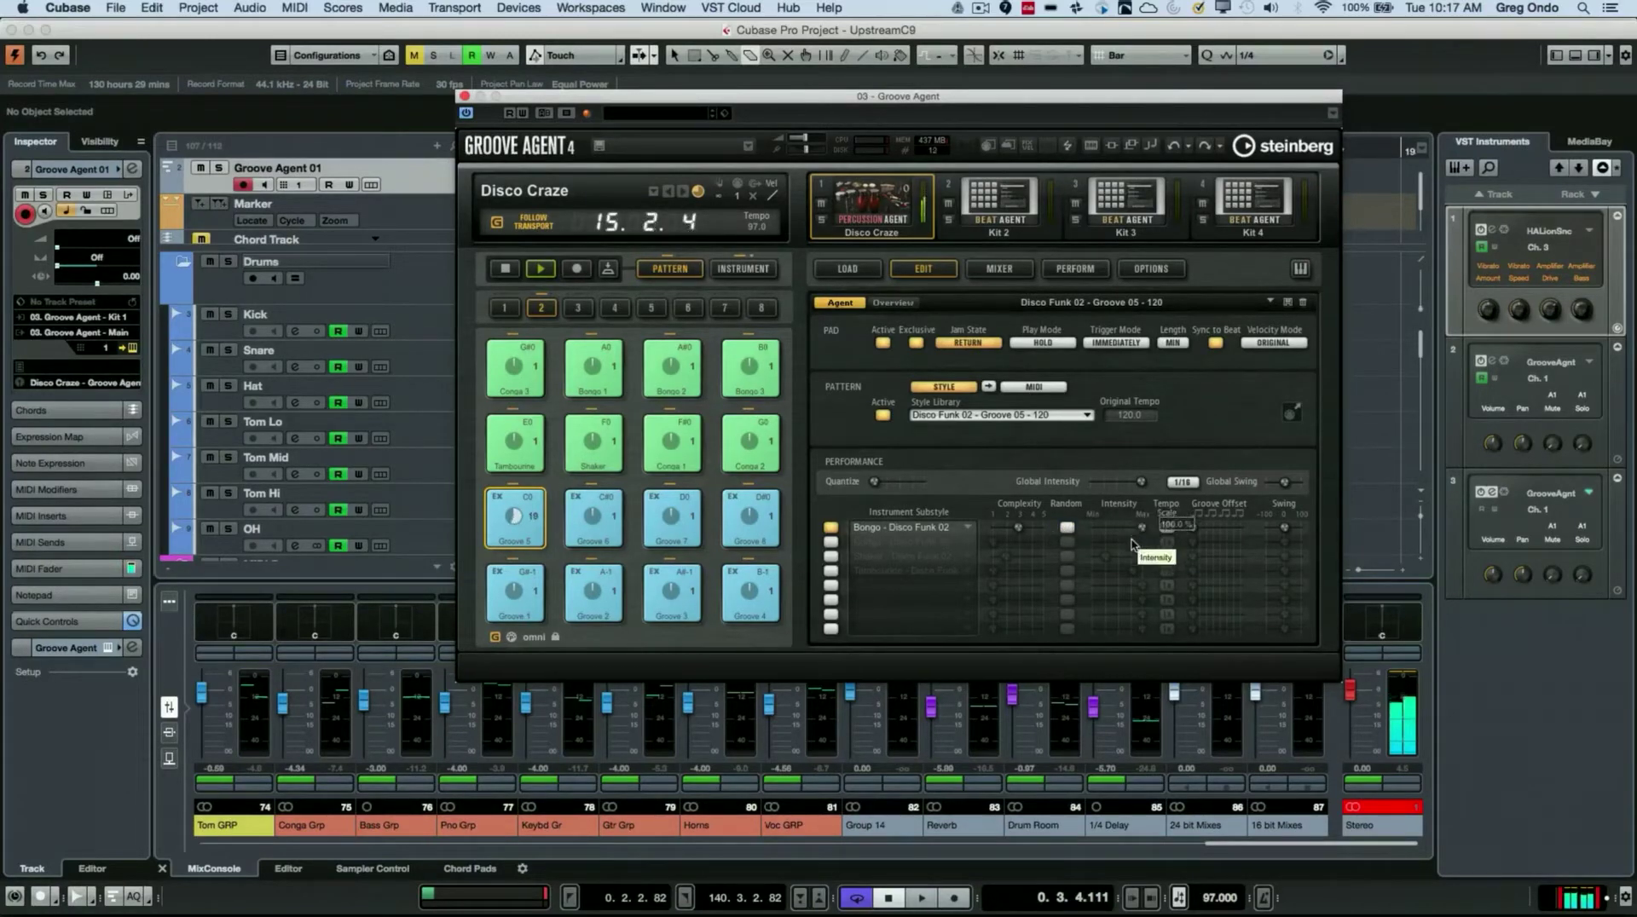
pyautogui.moveTo(1142, 528)
pyautogui.mouseDown()
pyautogui.moveTo(1122, 531)
pyautogui.moveTo(1155, 533)
pyautogui.mouseUp()
# Step: Try half and double tempo for the bongos, return to 1x, and add about 20.8% swing
pyautogui.click(1166, 528)
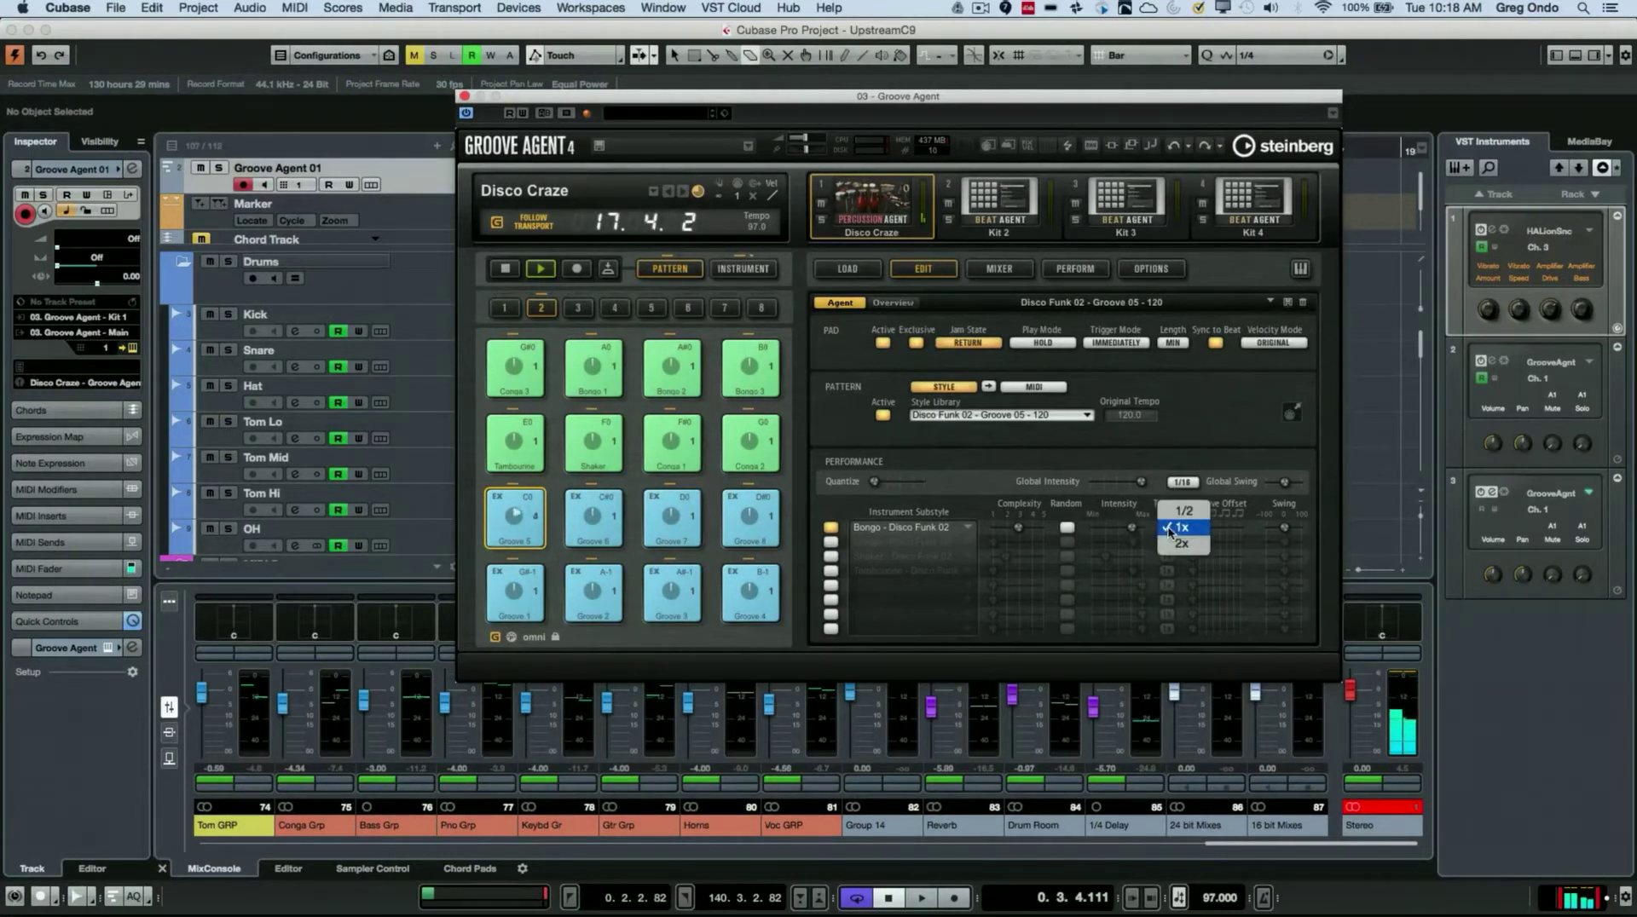
pyautogui.click(1181, 512)
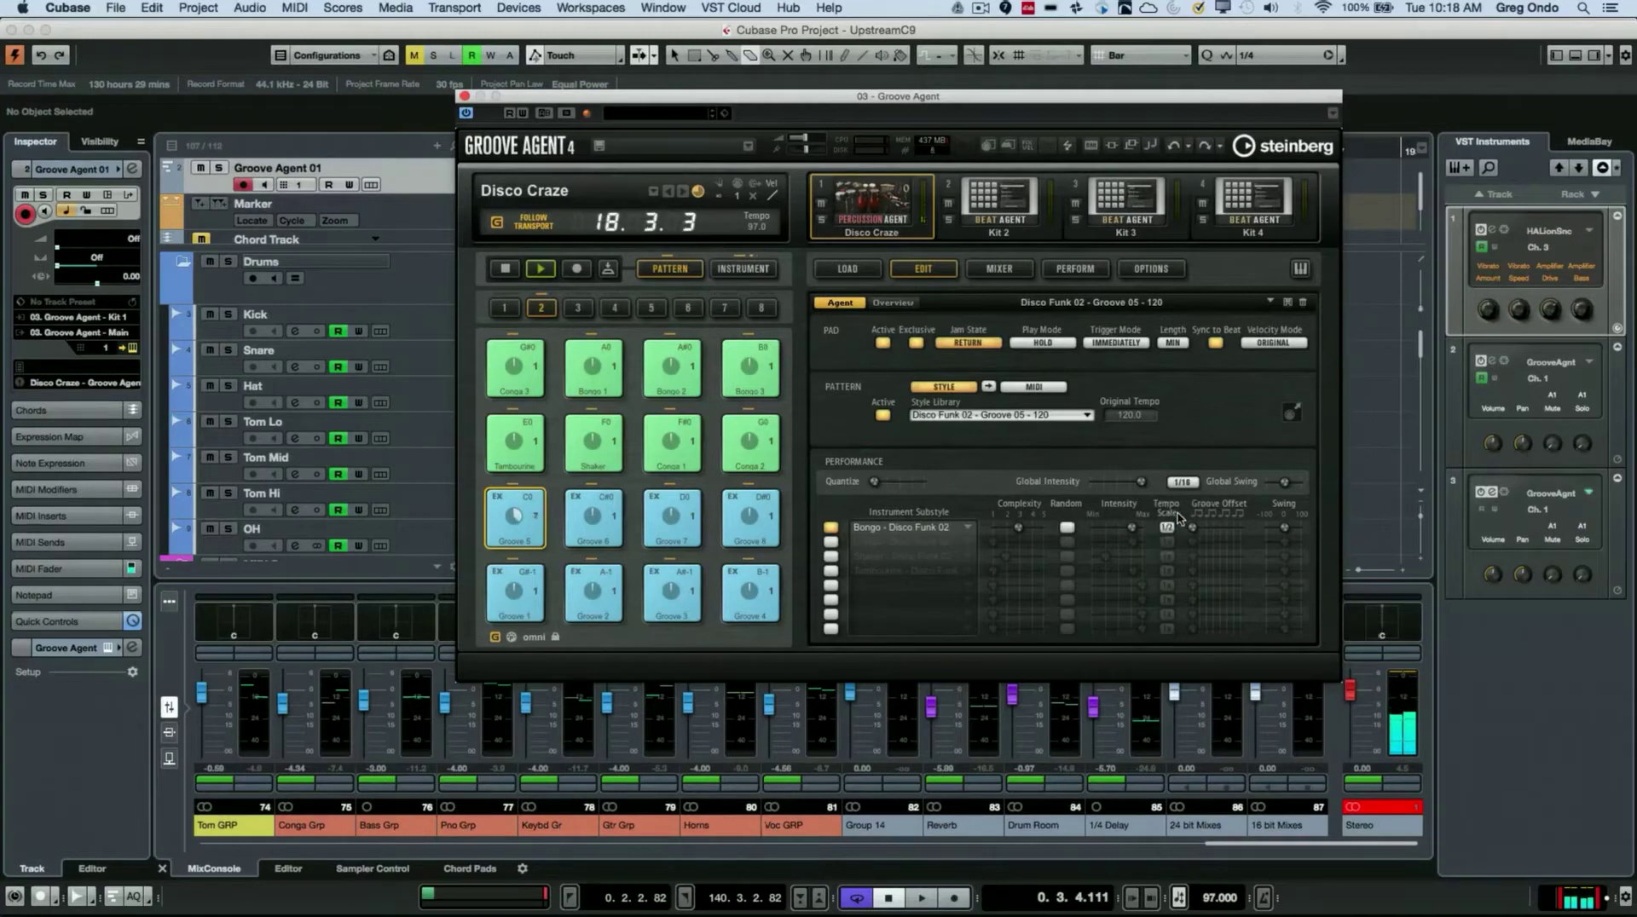
pyautogui.click(1166, 528)
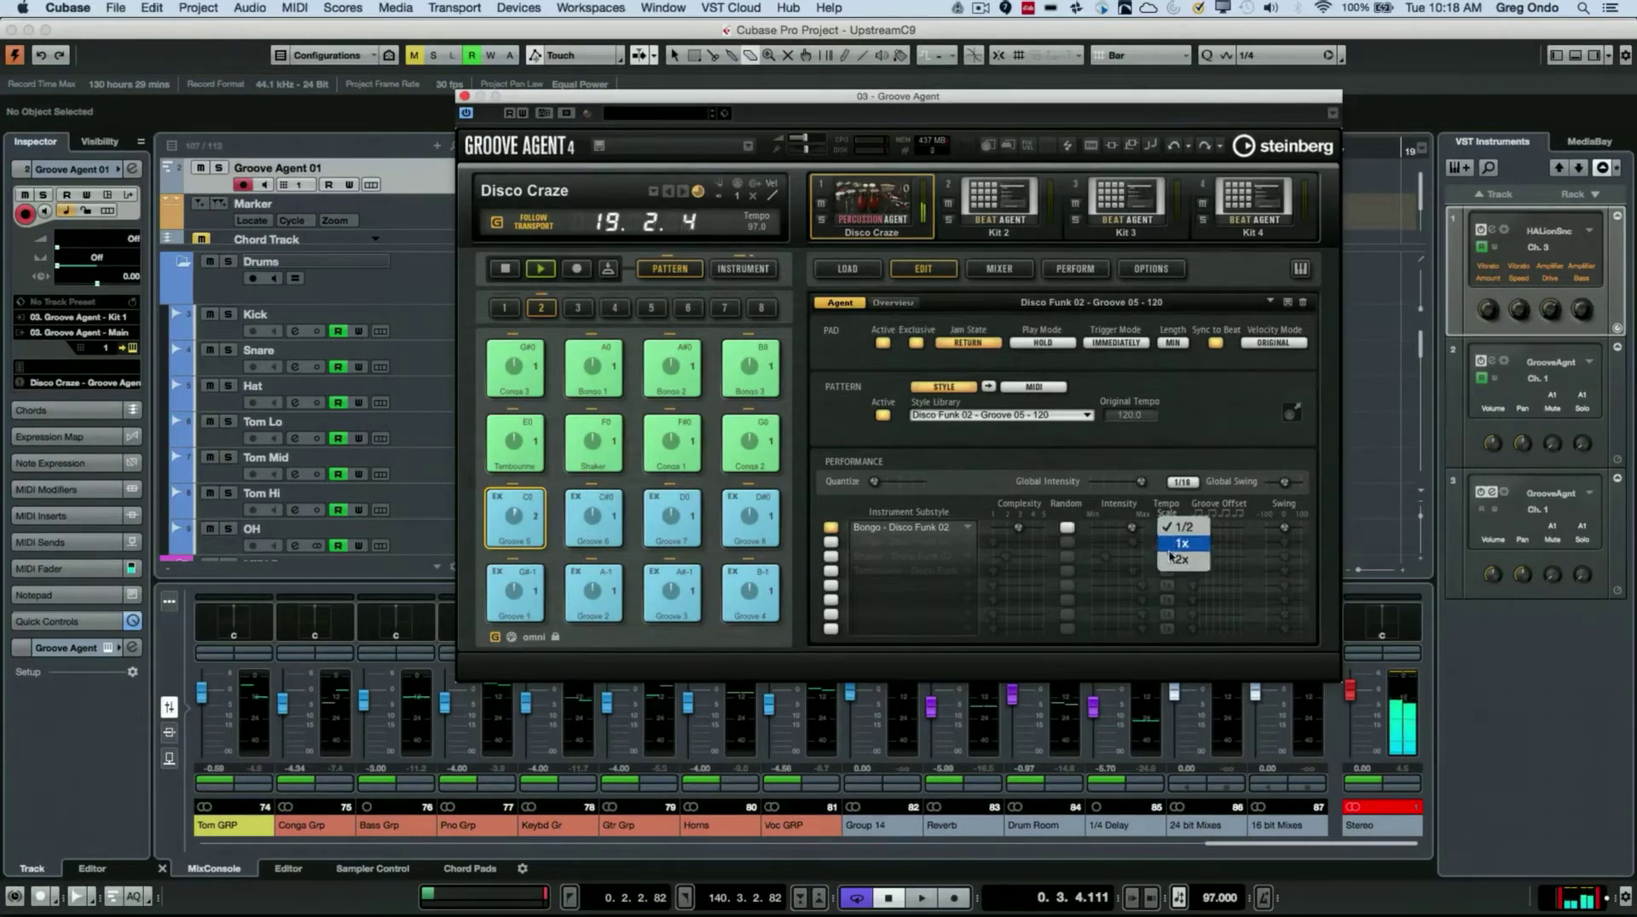
pyautogui.click(1171, 562)
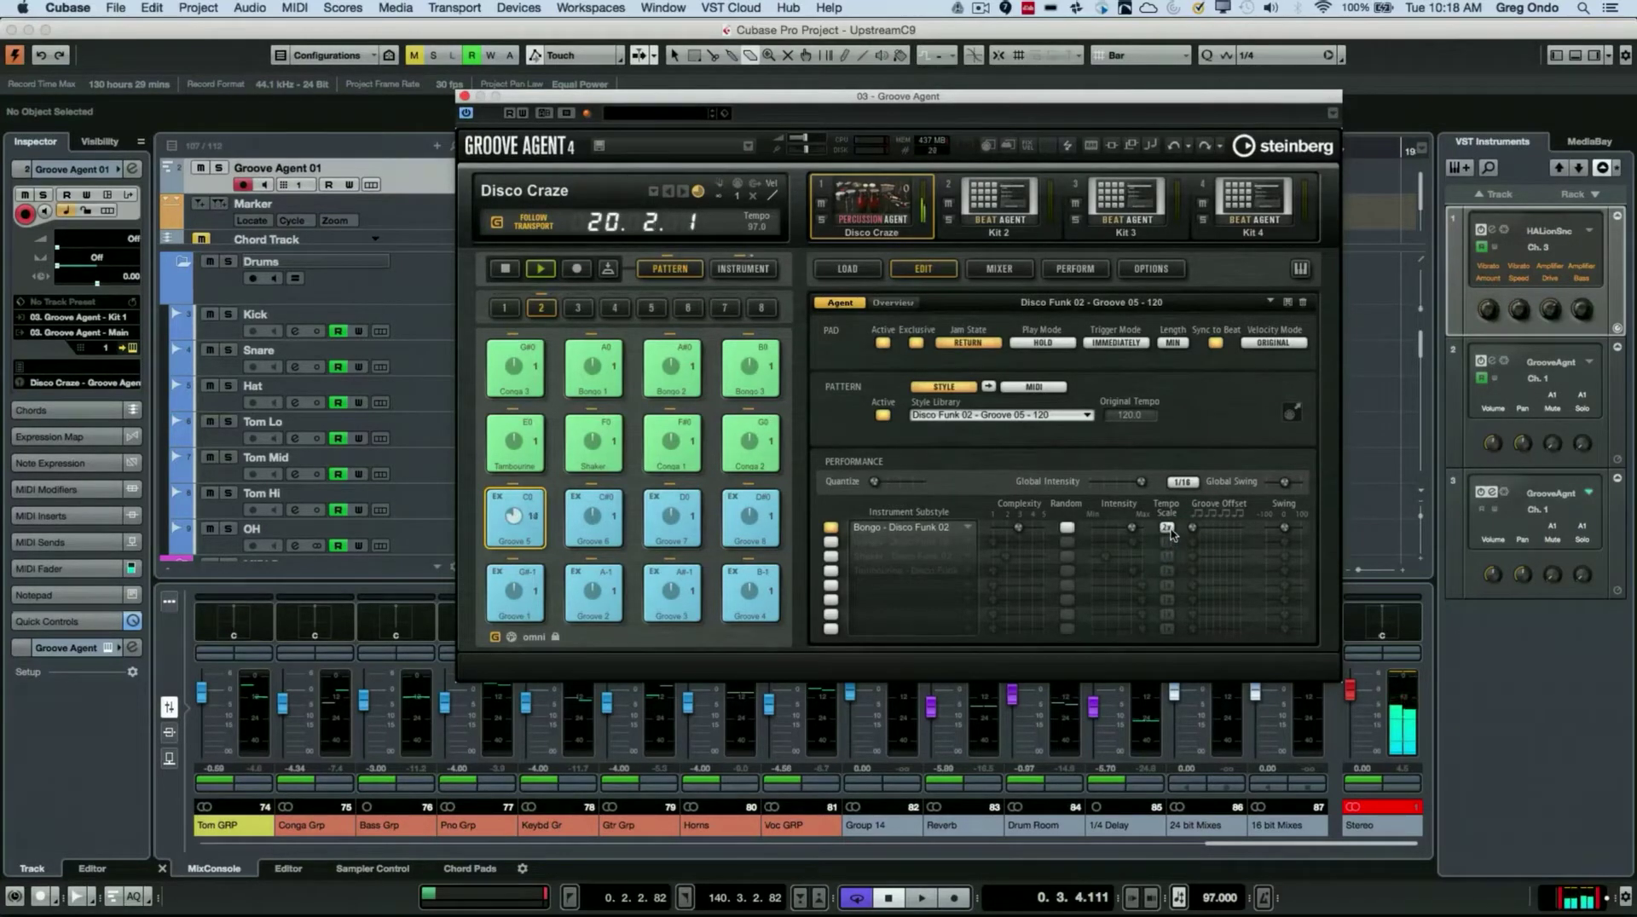
pyautogui.click(1168, 527)
pyautogui.click(1170, 511)
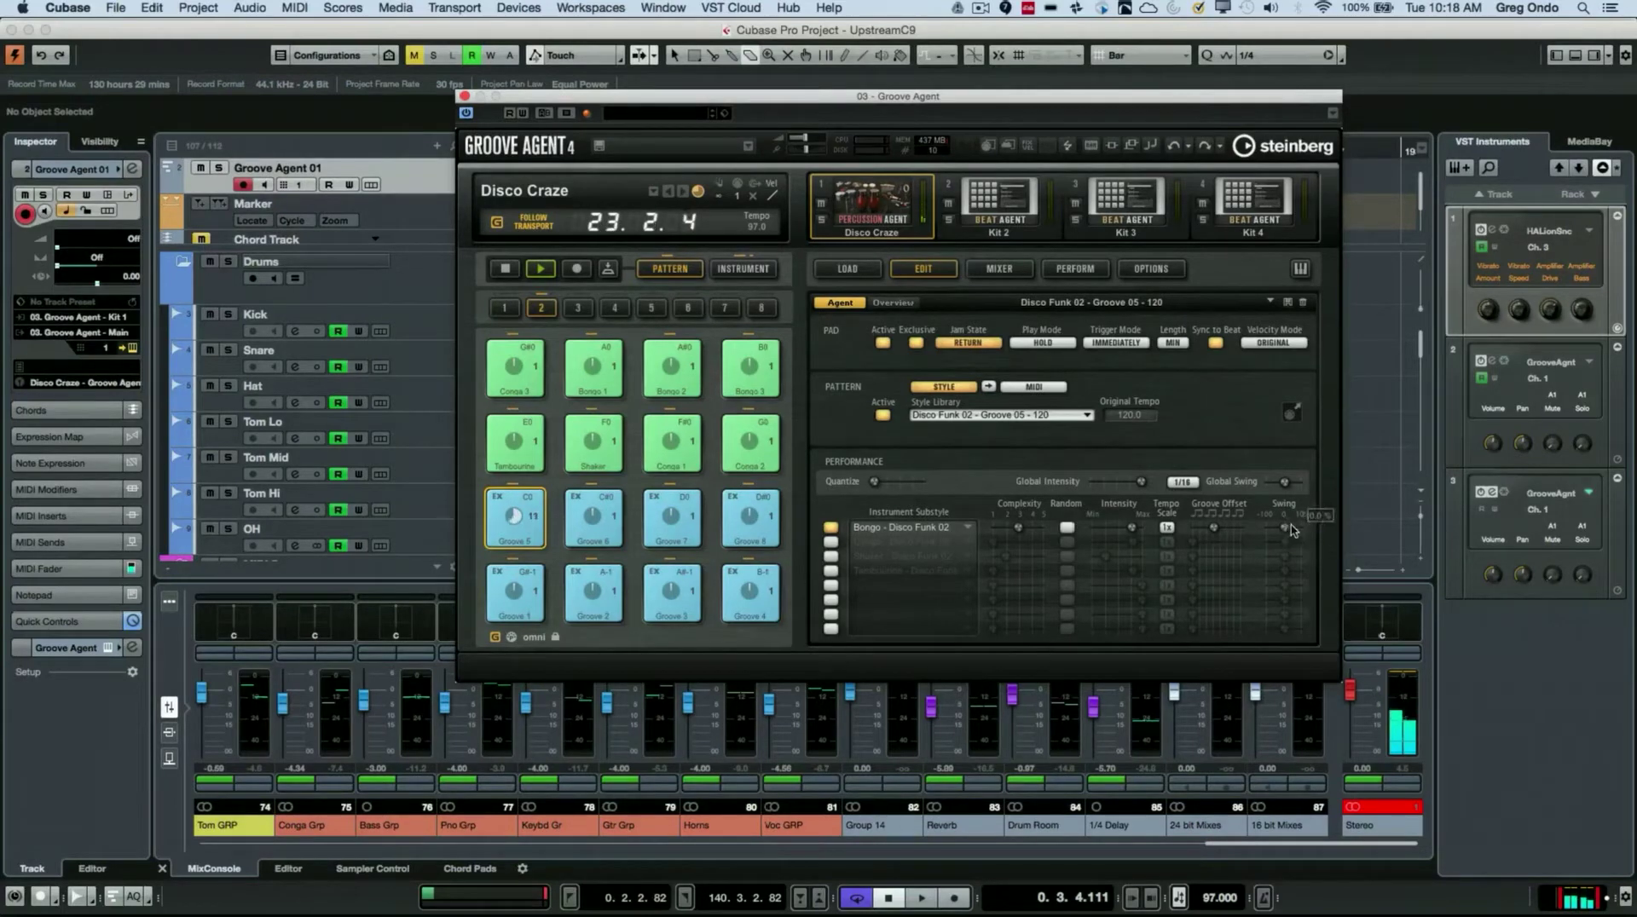
pyautogui.moveTo(1293, 530); pyautogui.dragTo(1281, 529)
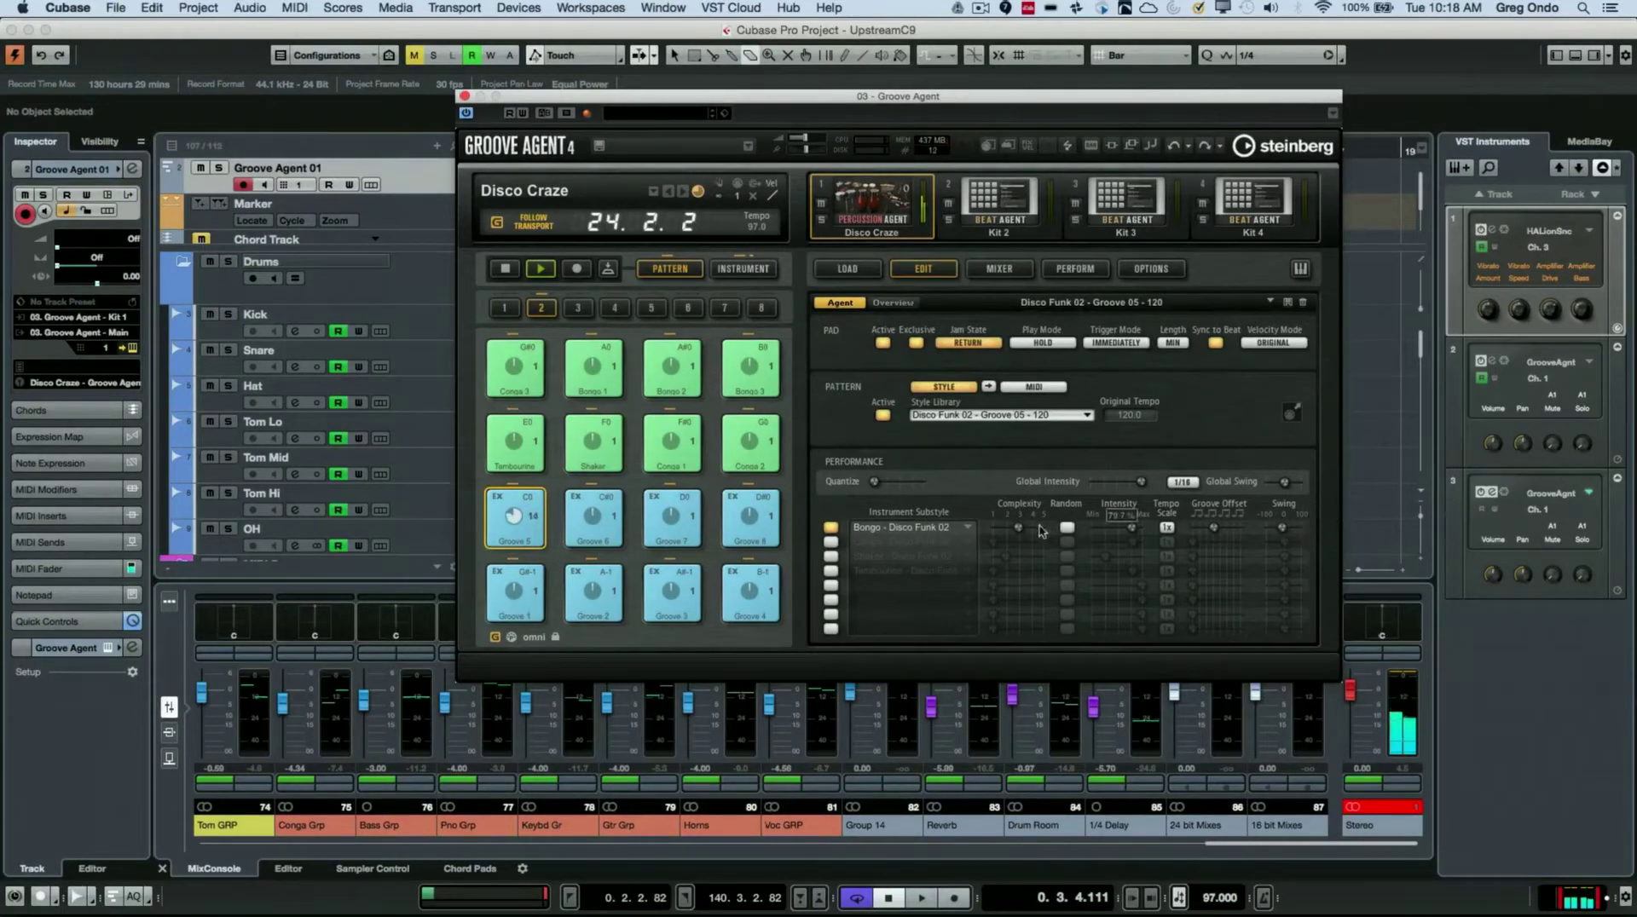
# Step: Activate the Conga, Shaker and Tambourine substyles and add Bongo 02 - Basics in the fifth slot
pyautogui.click(830, 541)
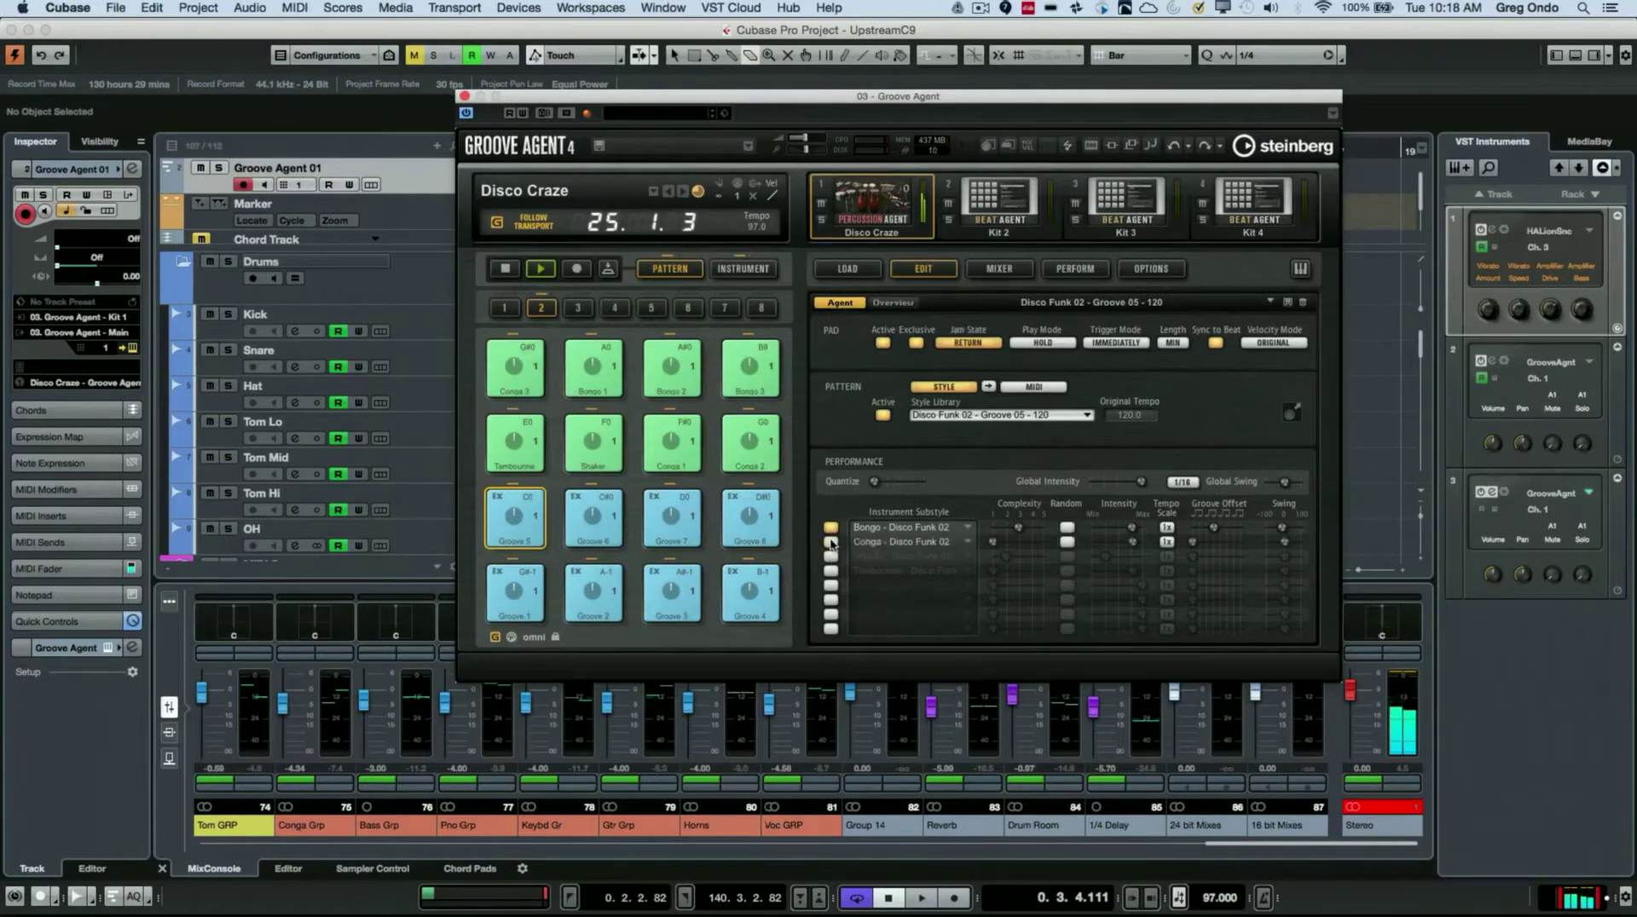
pyautogui.click(829, 556)
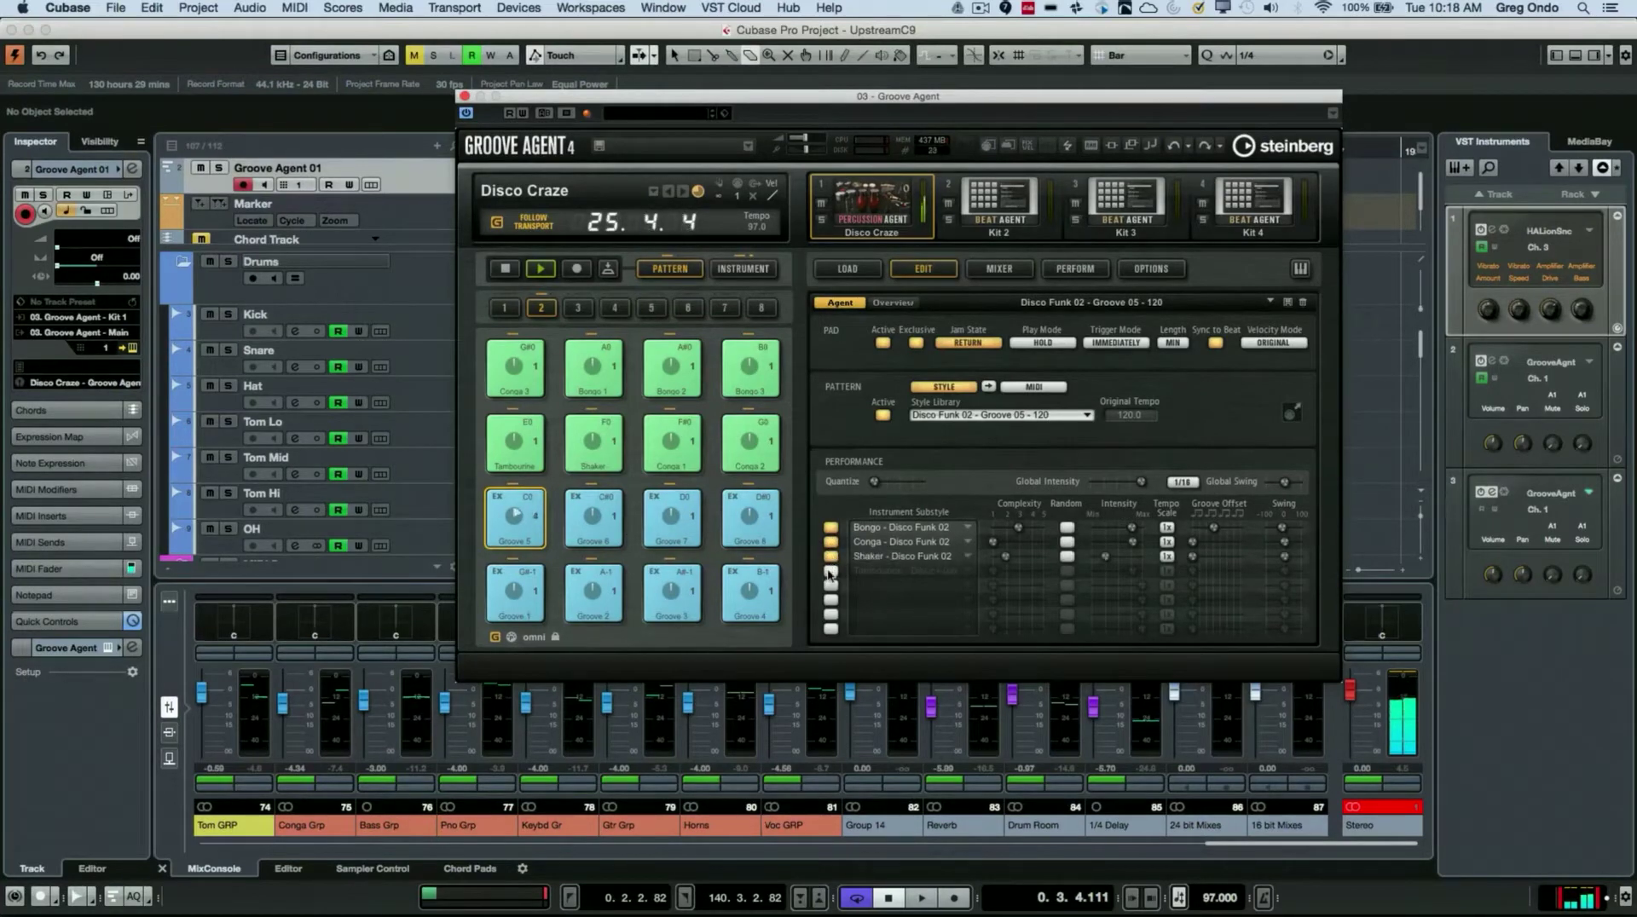
pyautogui.click(829, 573)
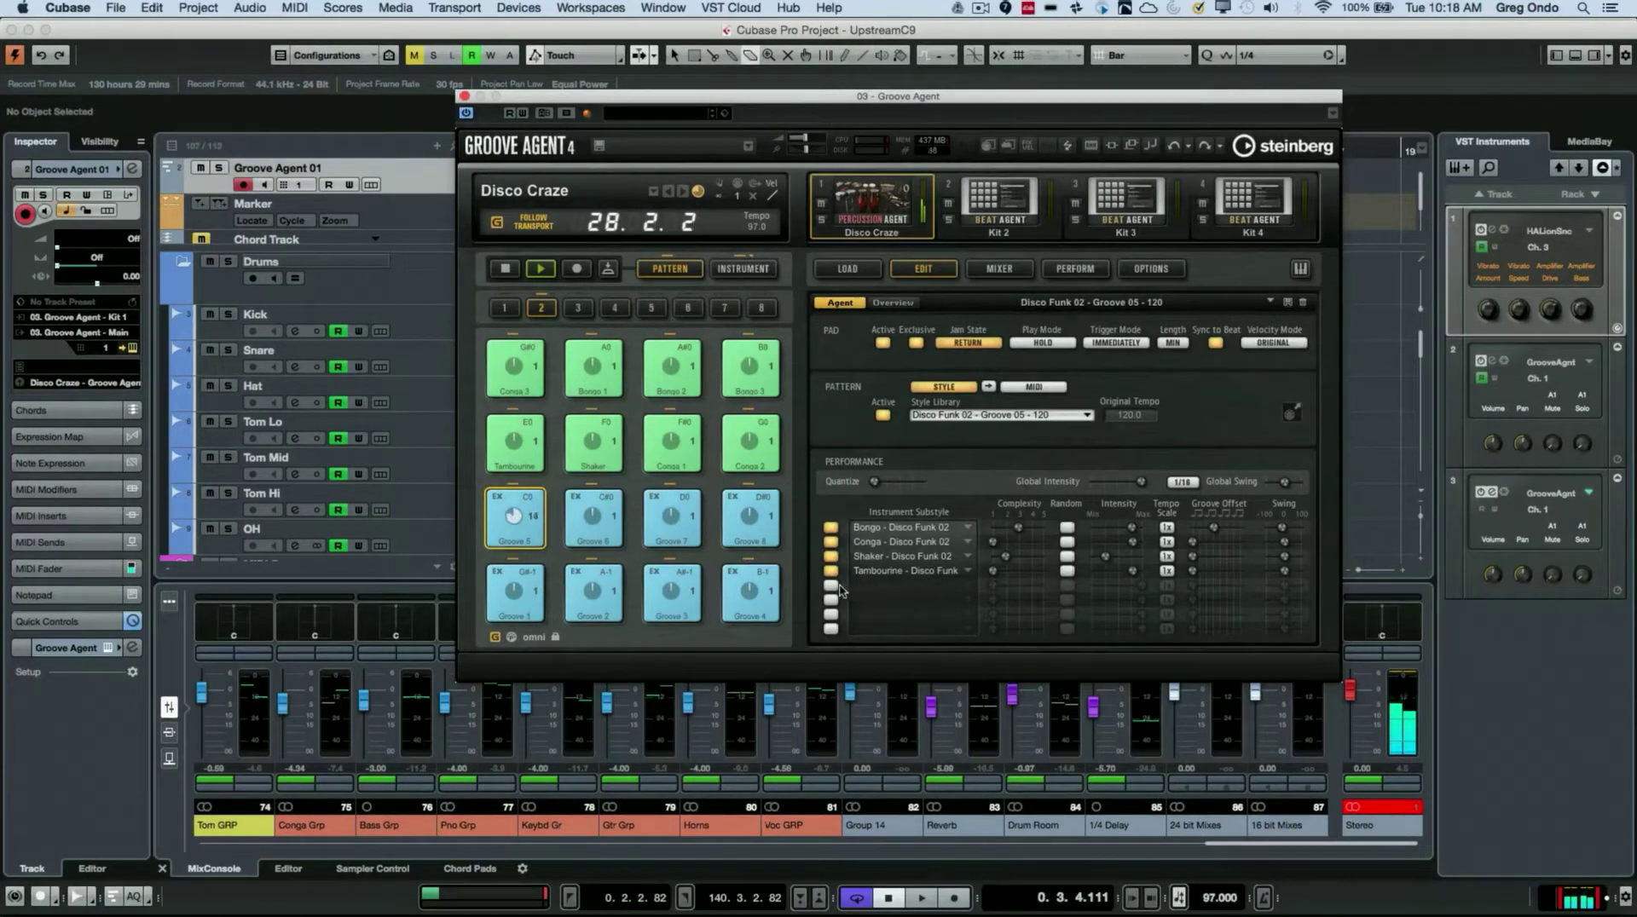
pyautogui.click(835, 587)
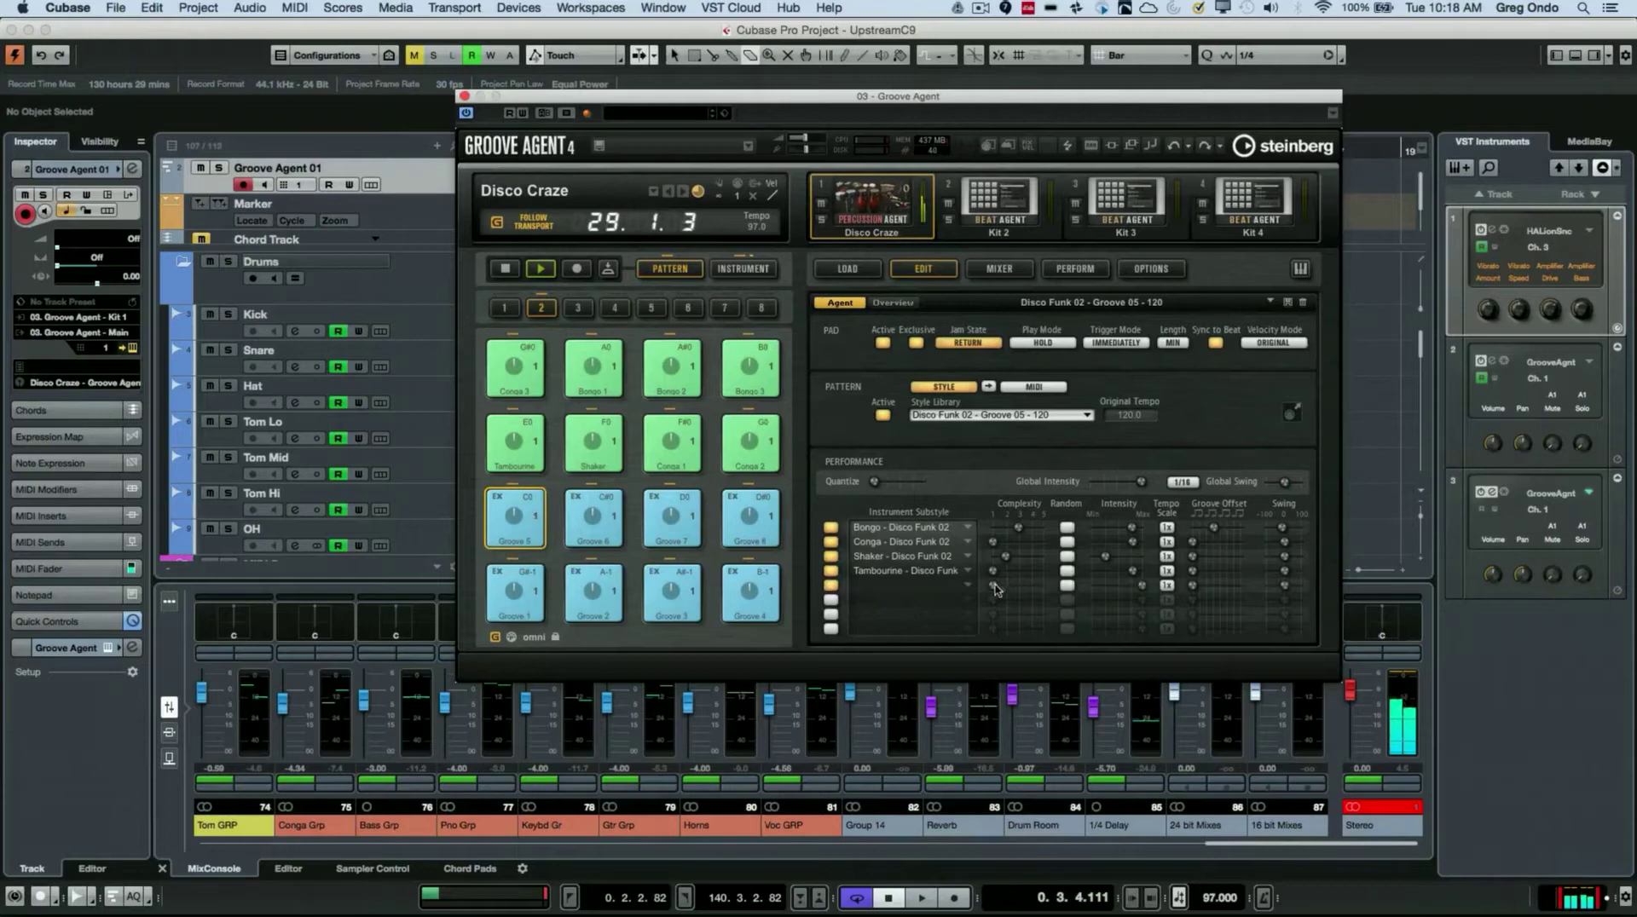
pyautogui.click(968, 588)
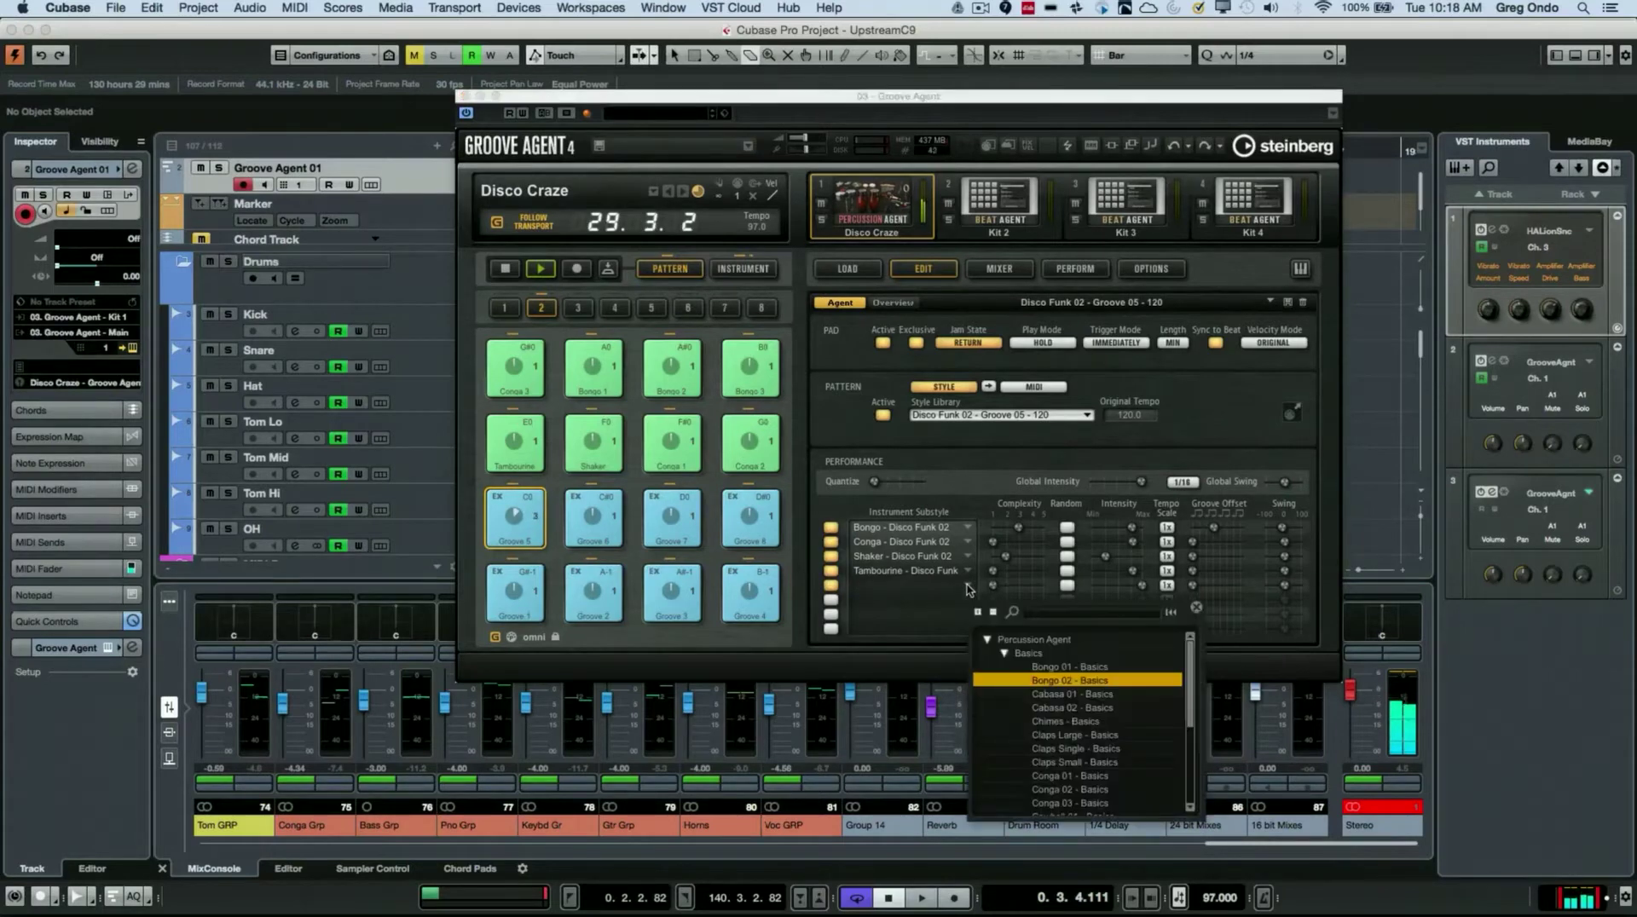
pyautogui.click(1054, 681)
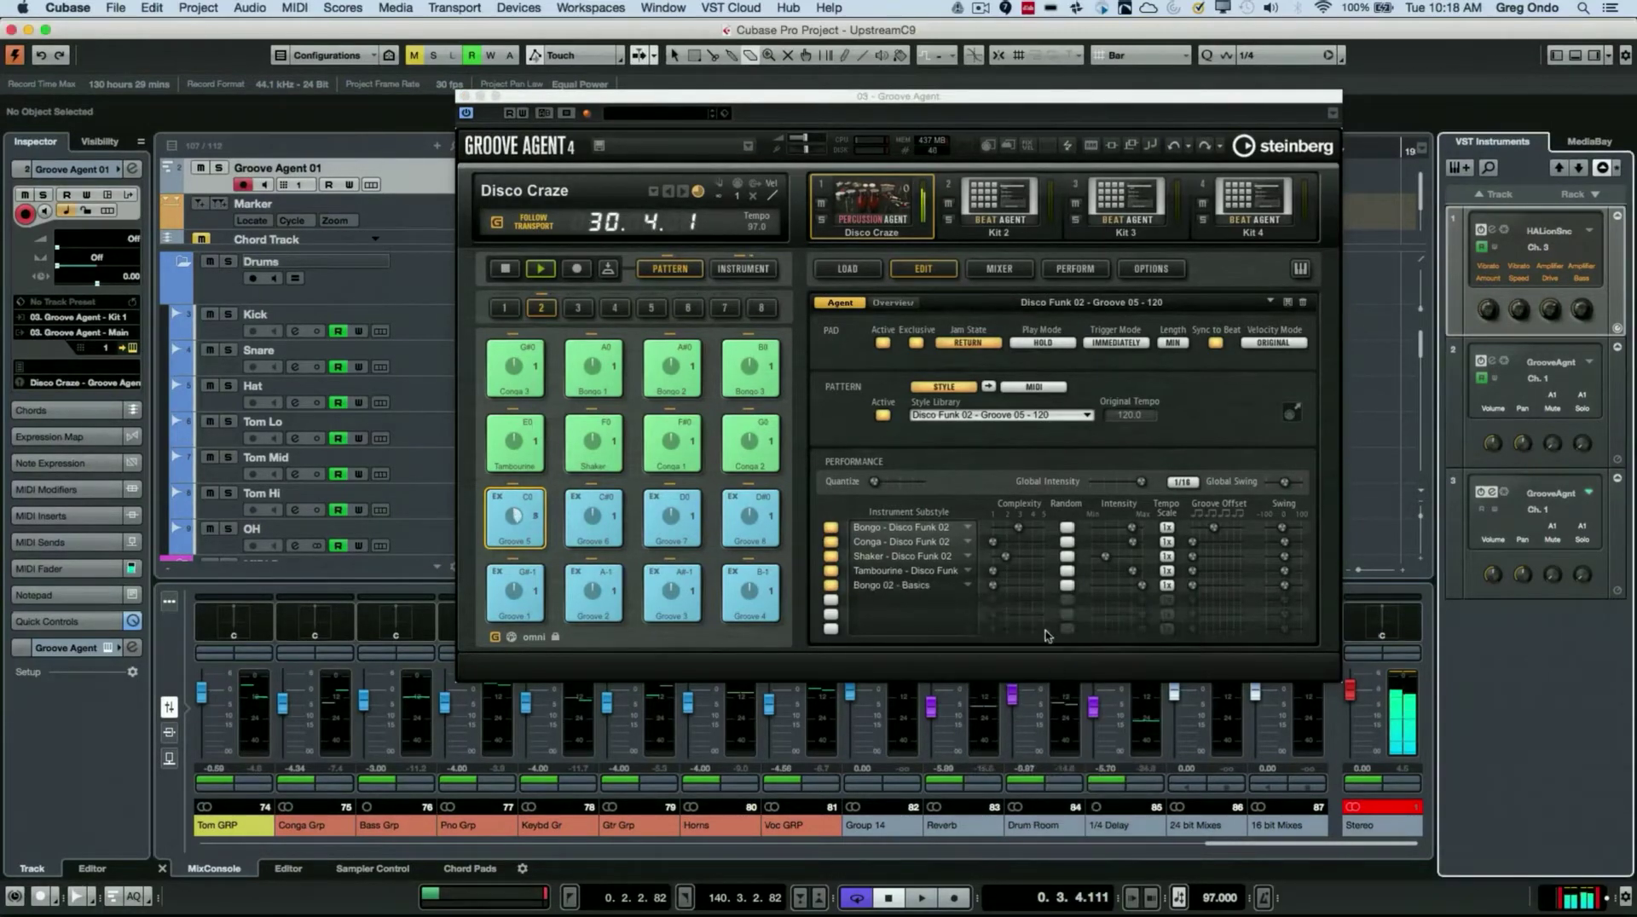
pyautogui.click(1001, 589)
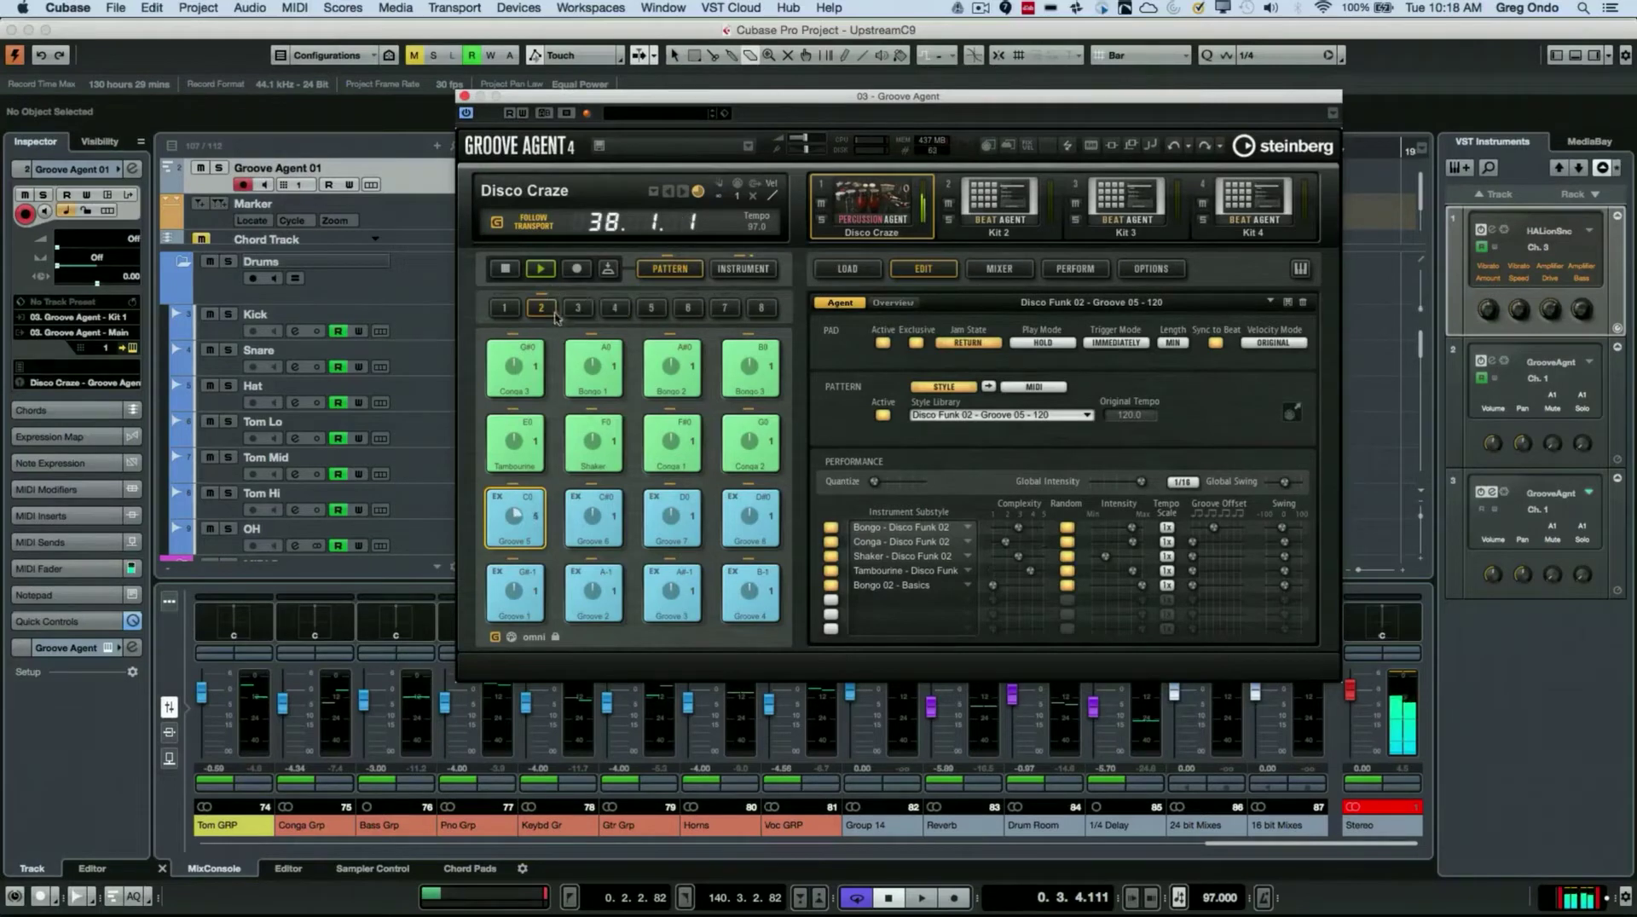
# Step: Stop playback, convert the groove to a MIDI pattern, and add three A#3 Claves.Hgh notes near the bar's end
pyautogui.click(506, 270)
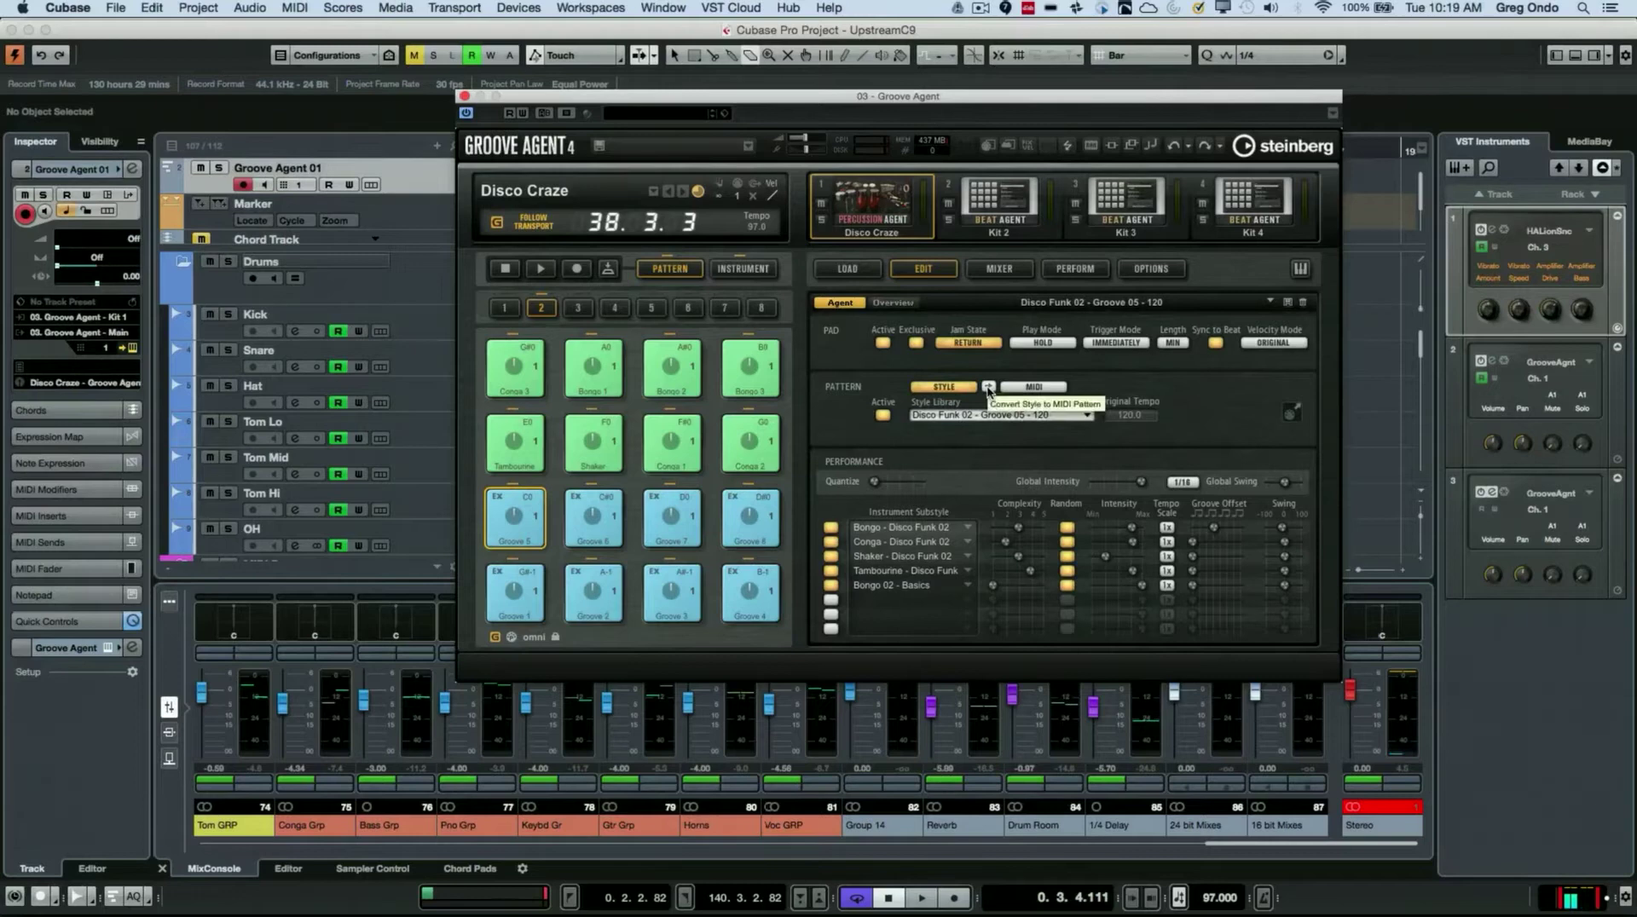
pyautogui.click(988, 389)
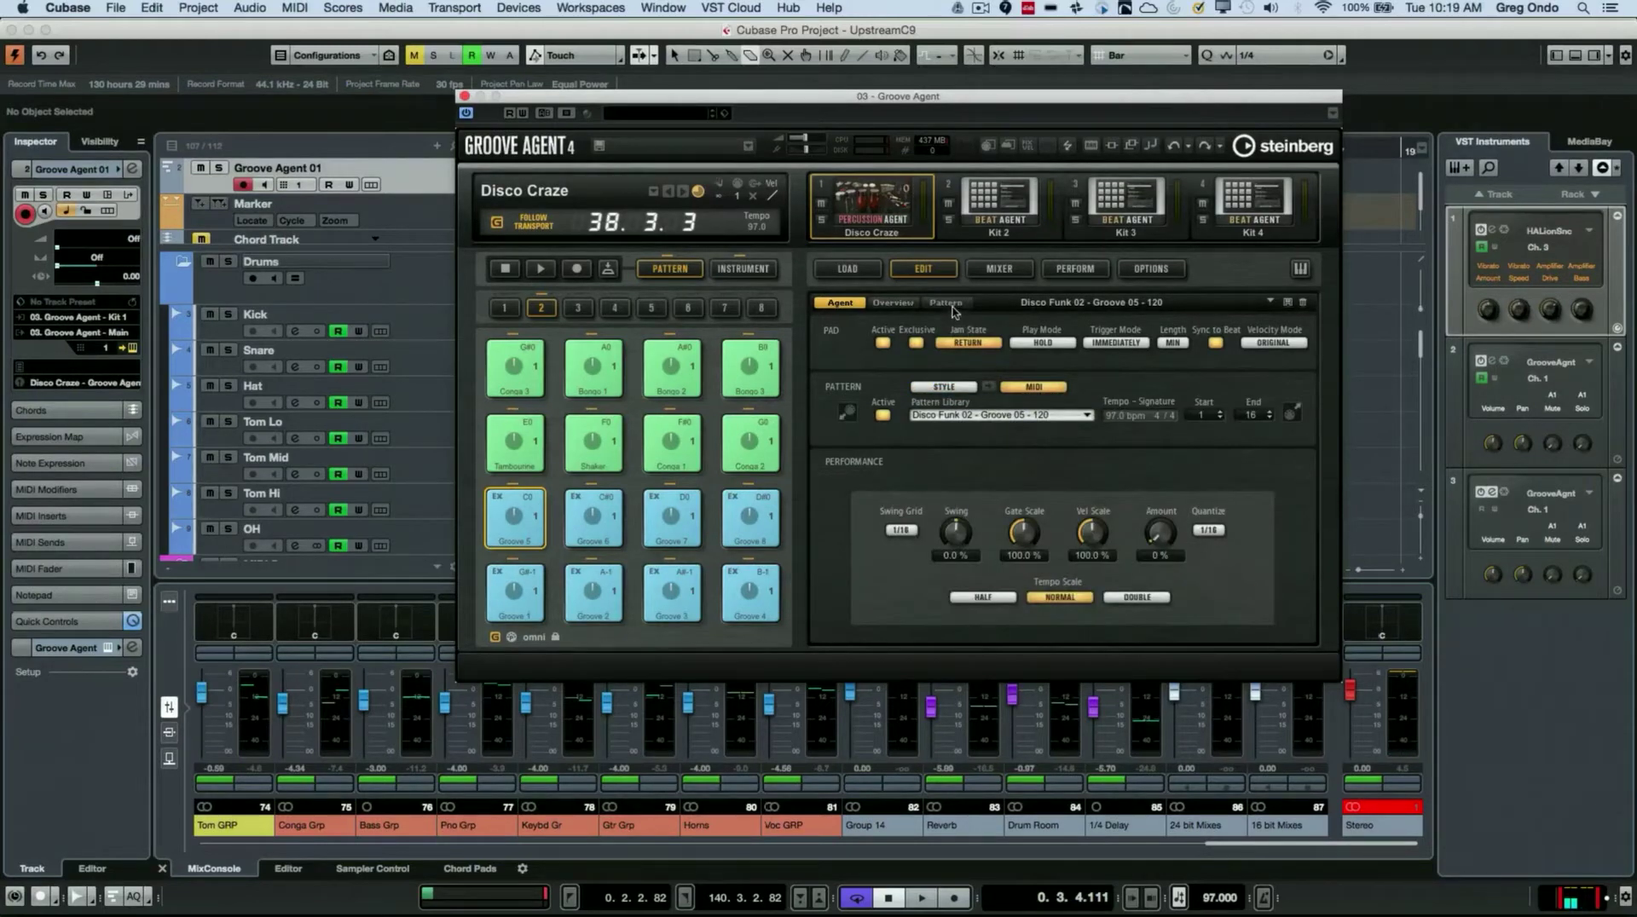
pyautogui.click(948, 304)
pyautogui.scroll(-3, 1100, 490)
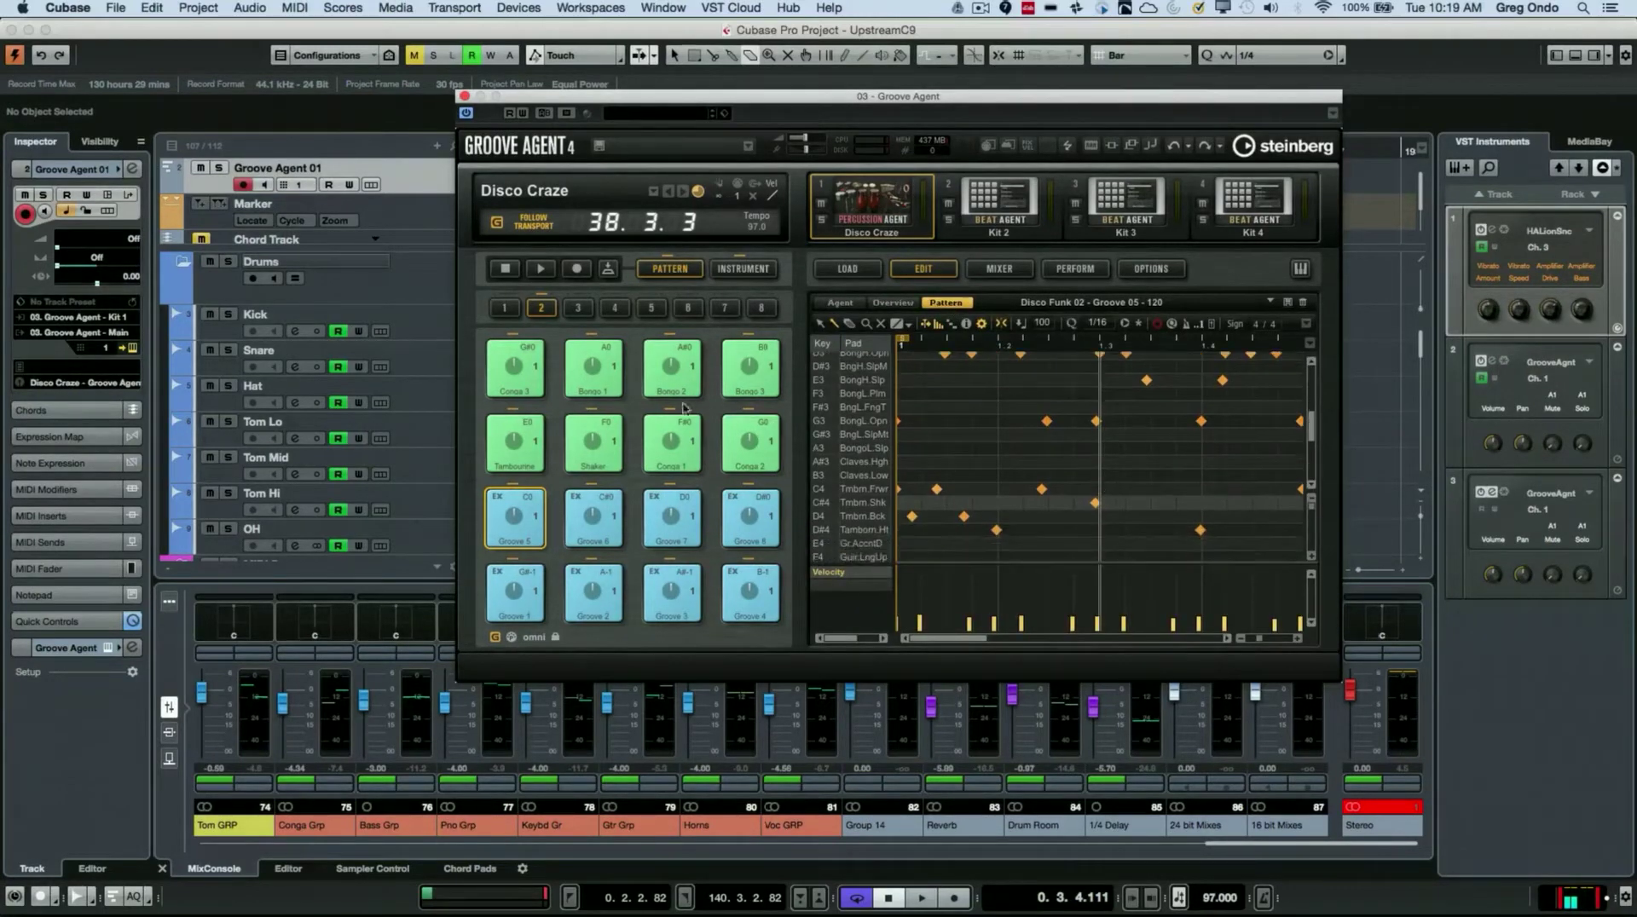
pyautogui.click(1151, 461)
pyautogui.click(1177, 461)
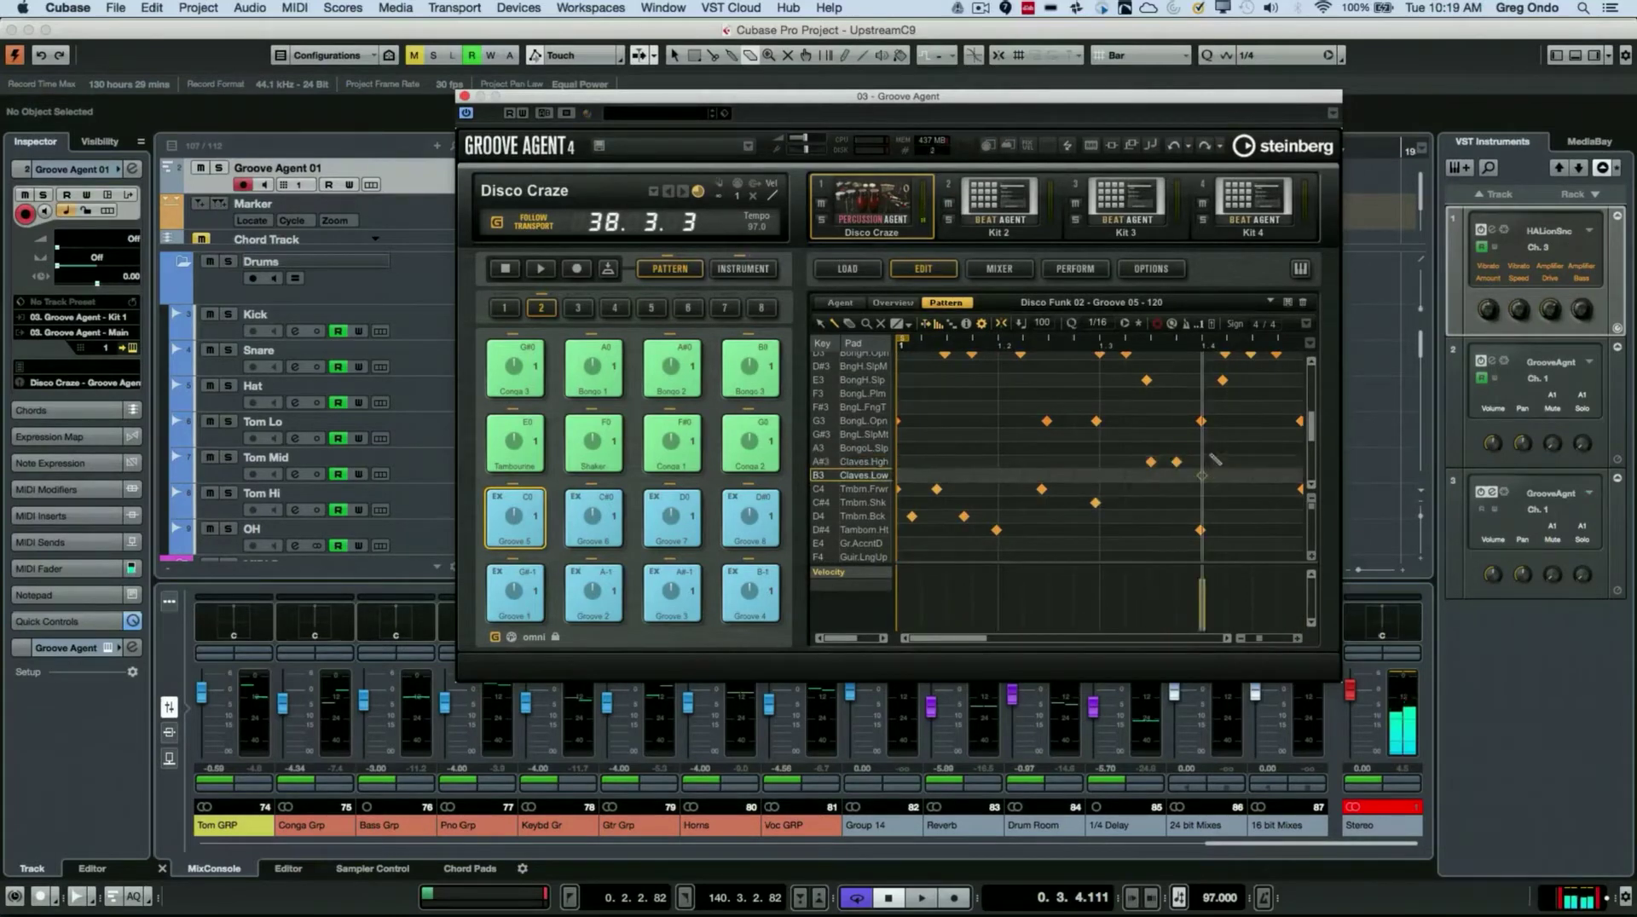
pyautogui.click(1202, 461)
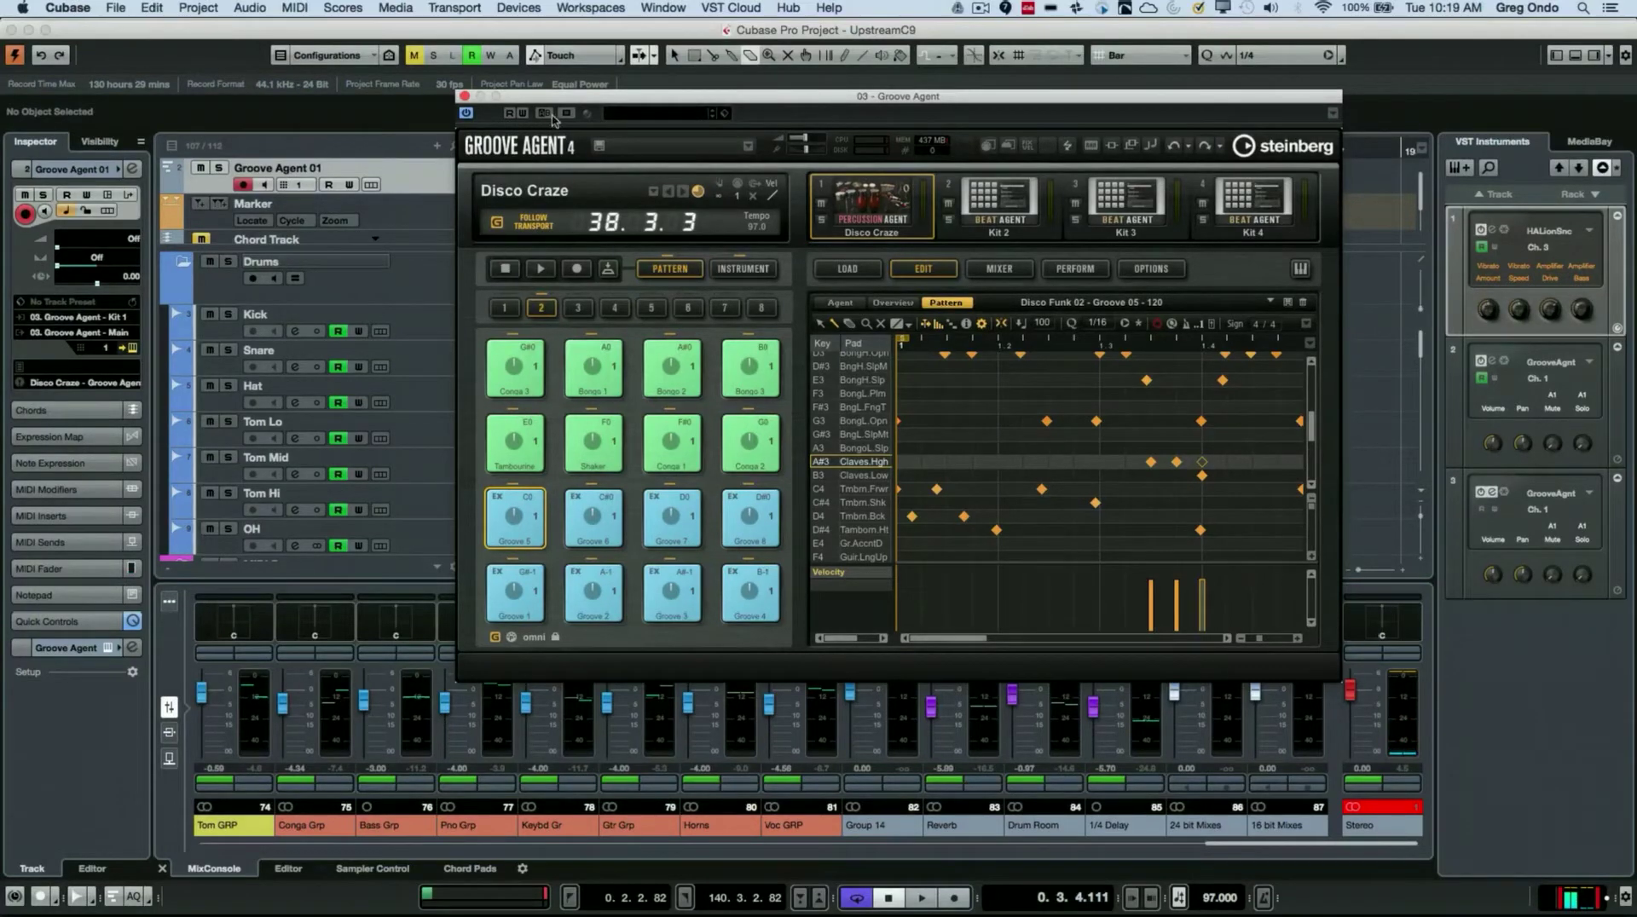
pyautogui.moveTo(567, 97); pyautogui.dragTo(731, 106)
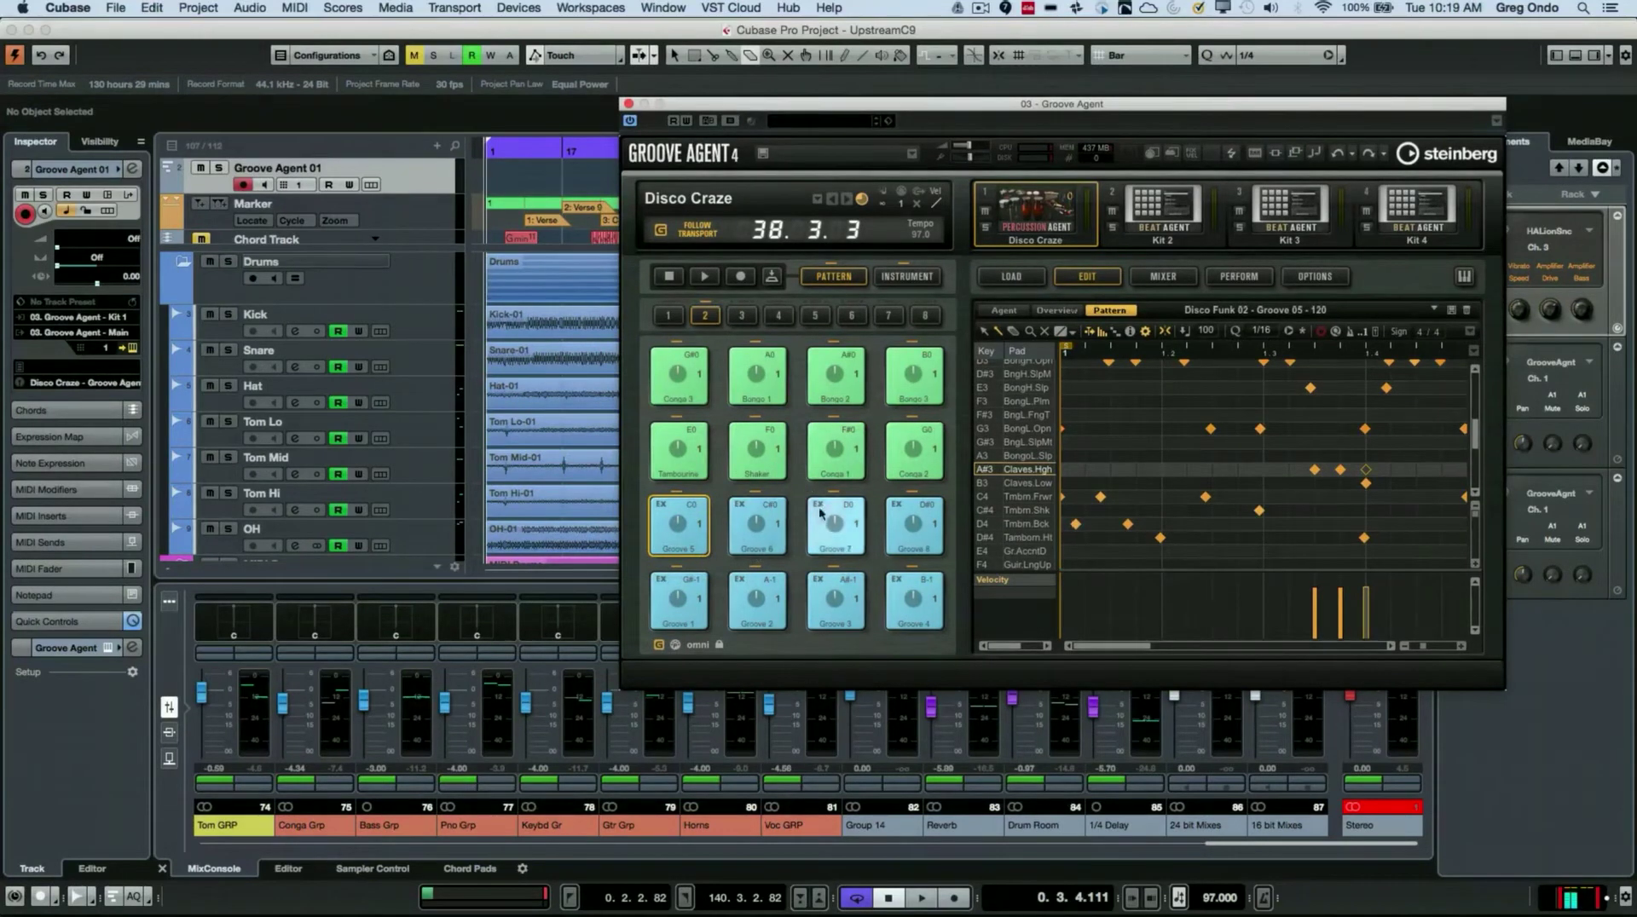
# Step: Select the Groove 7 pad, turn off Follow Transport, and set the project position near the start
pyautogui.click(854, 528)
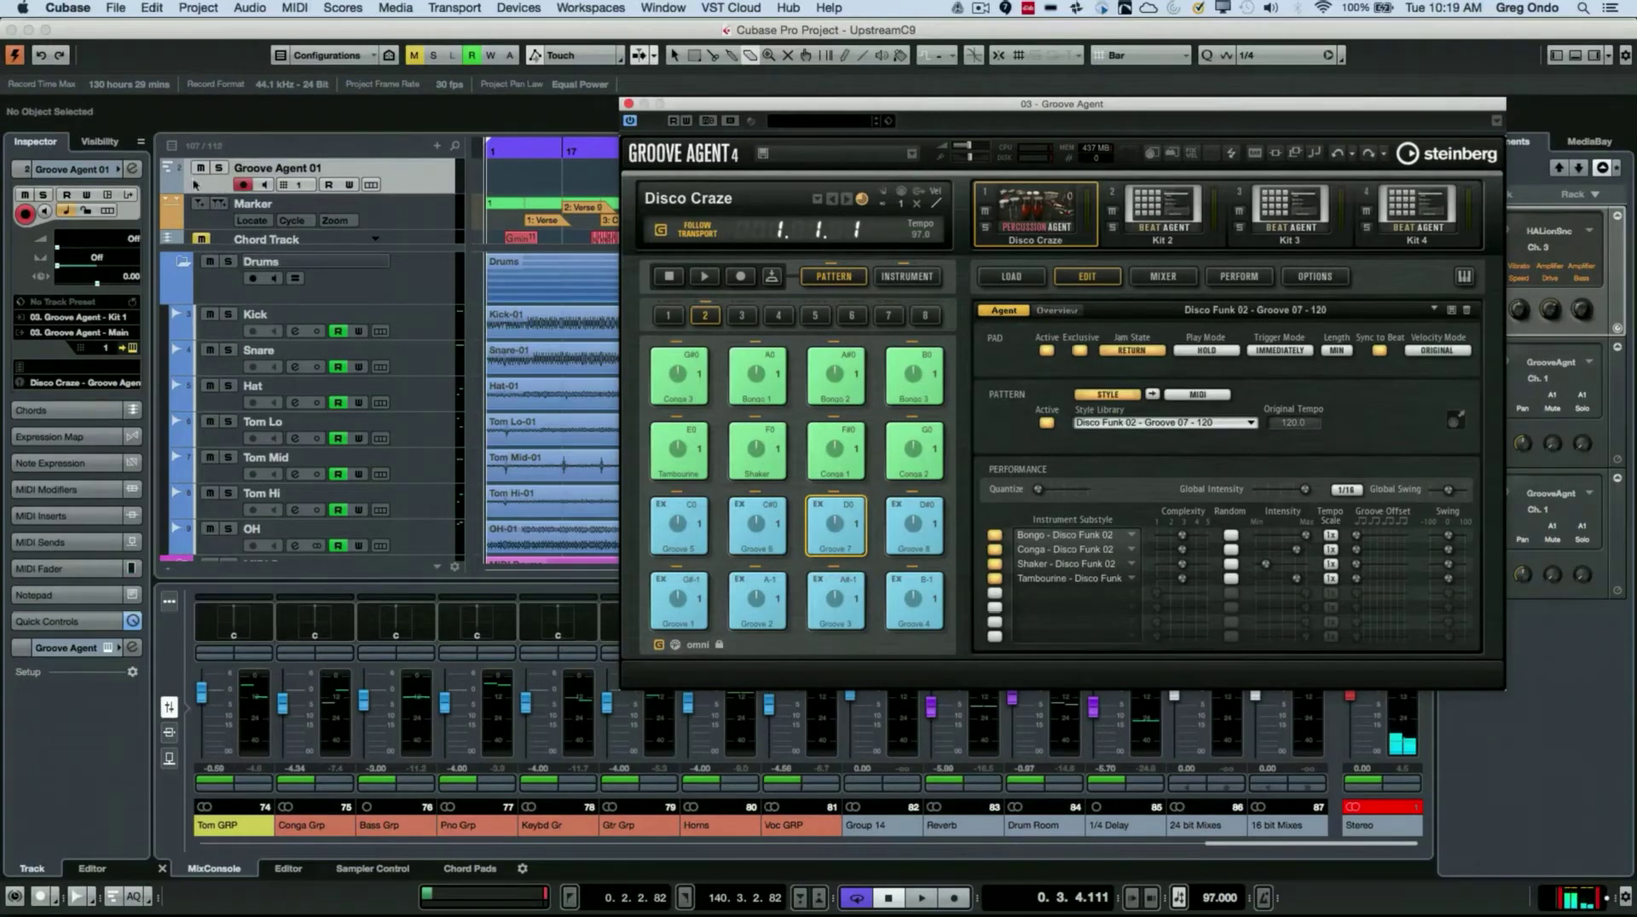
pyautogui.click(658, 230)
pyautogui.click(503, 145)
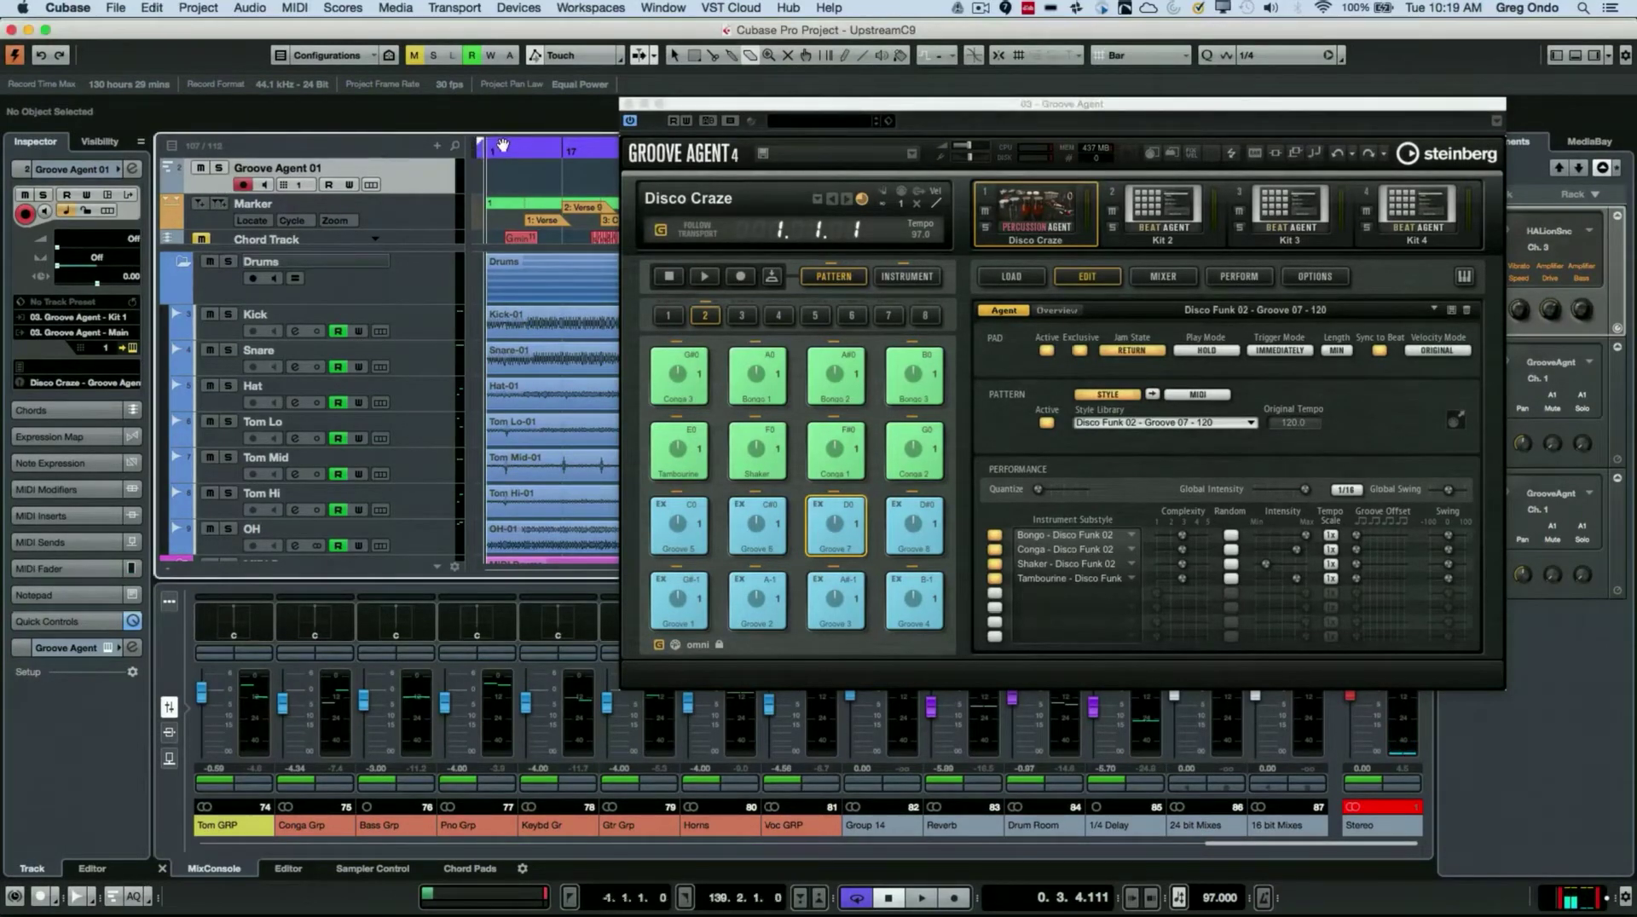
pyautogui.moveTo(503, 145); pyautogui.dragTo(456, 144)
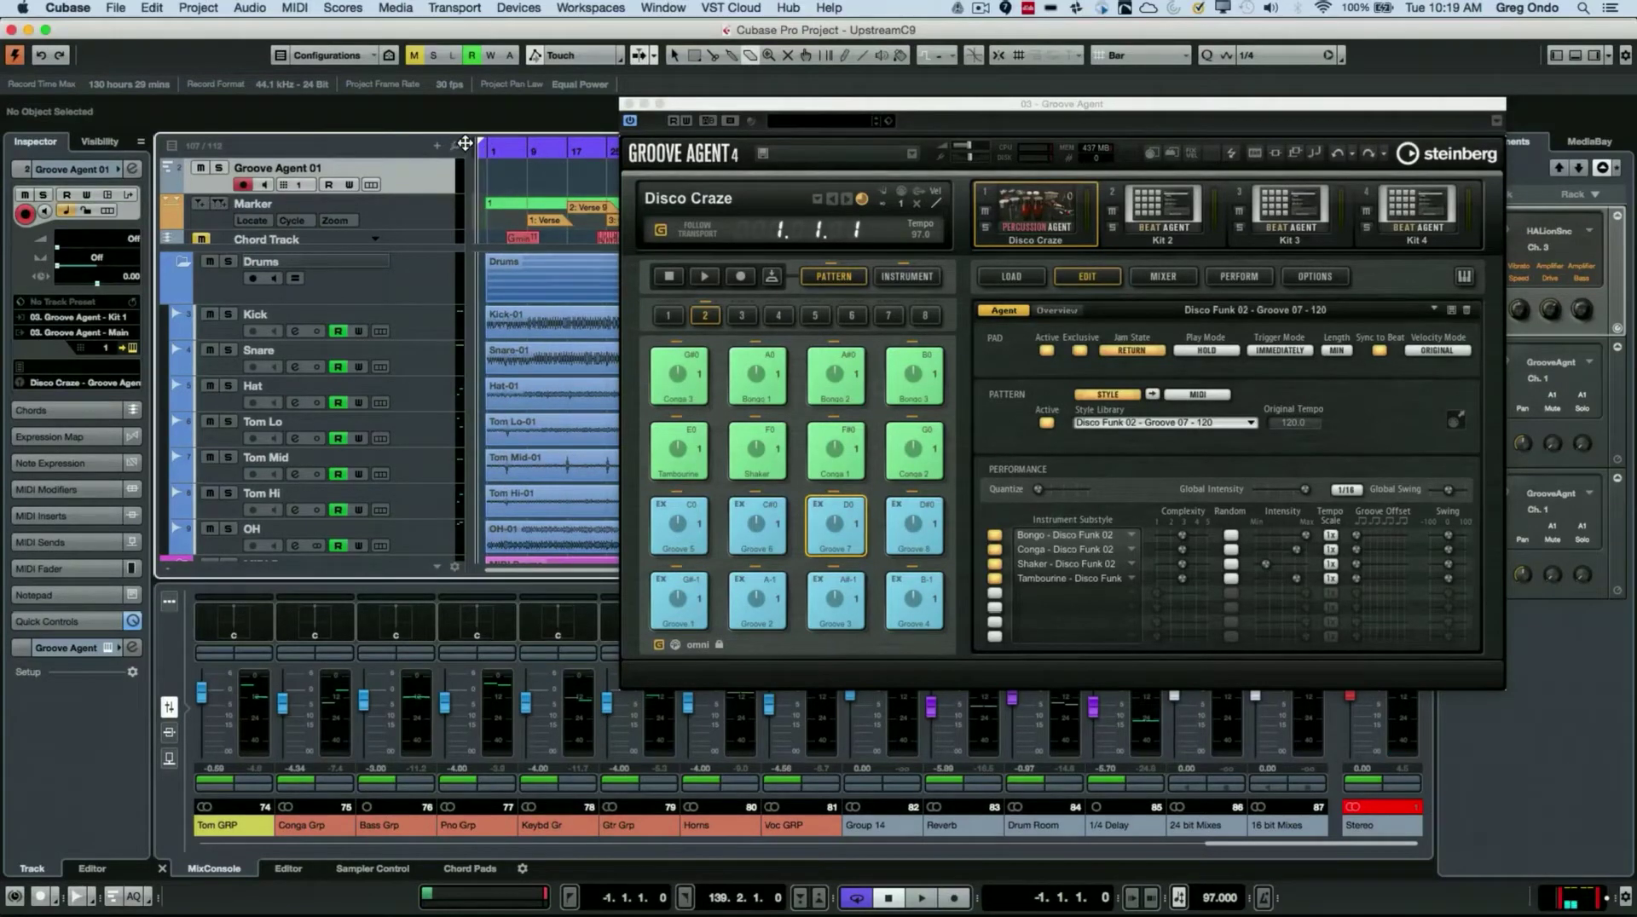
# Step: Play the project with the percussion, then play and stop the Groove Agent pattern on its own
pyautogui.press('space')
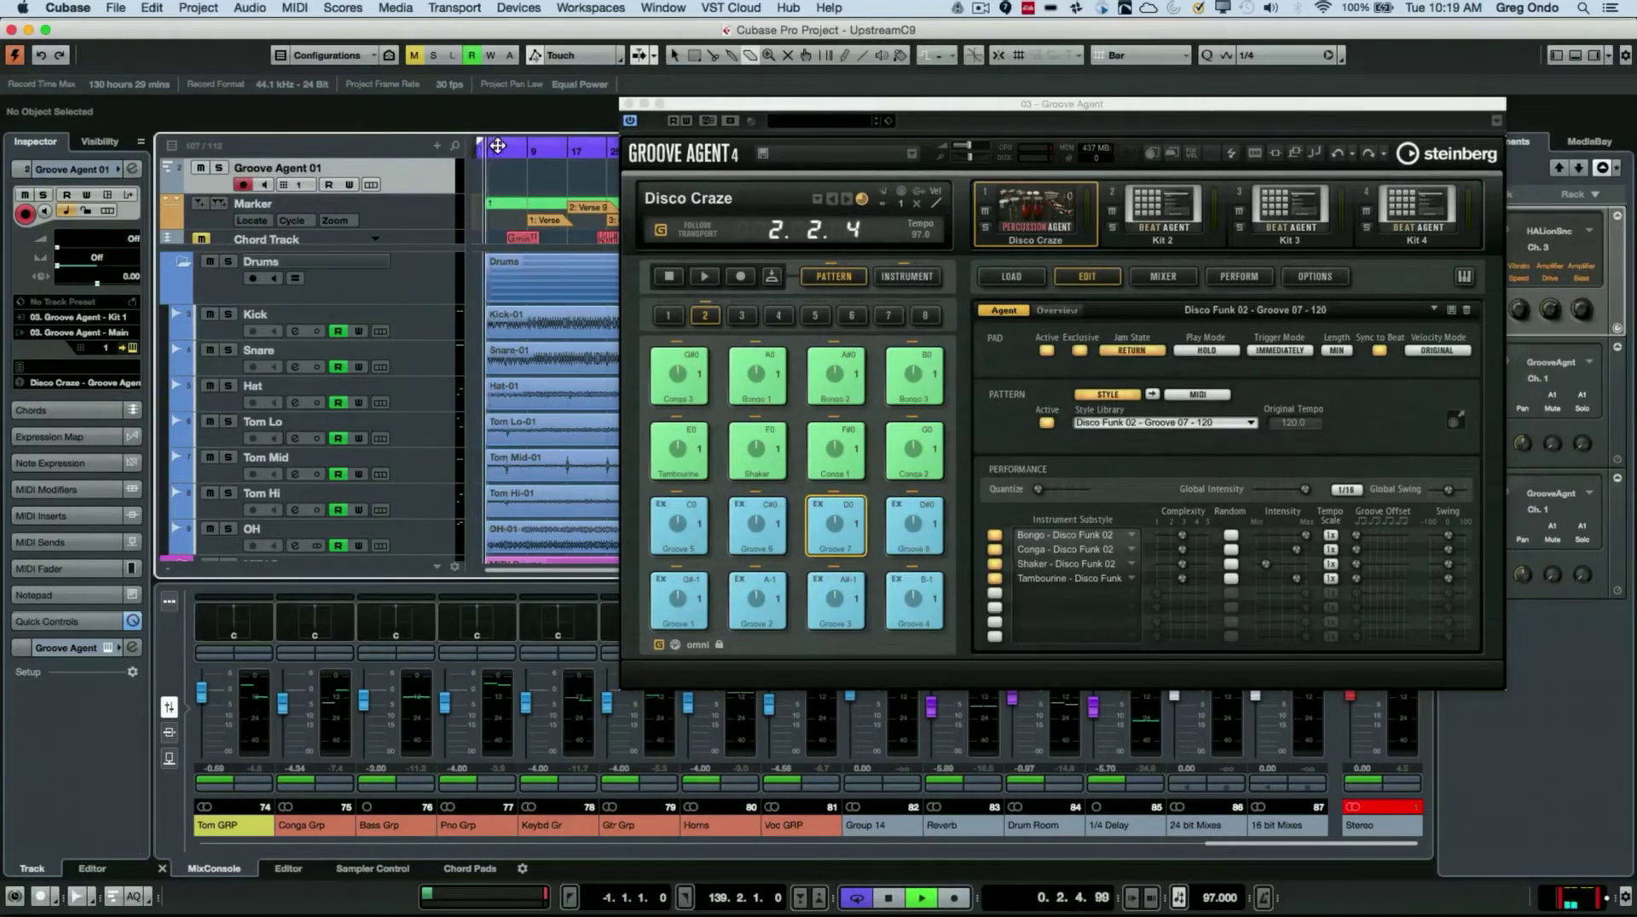
pyautogui.click(497, 146)
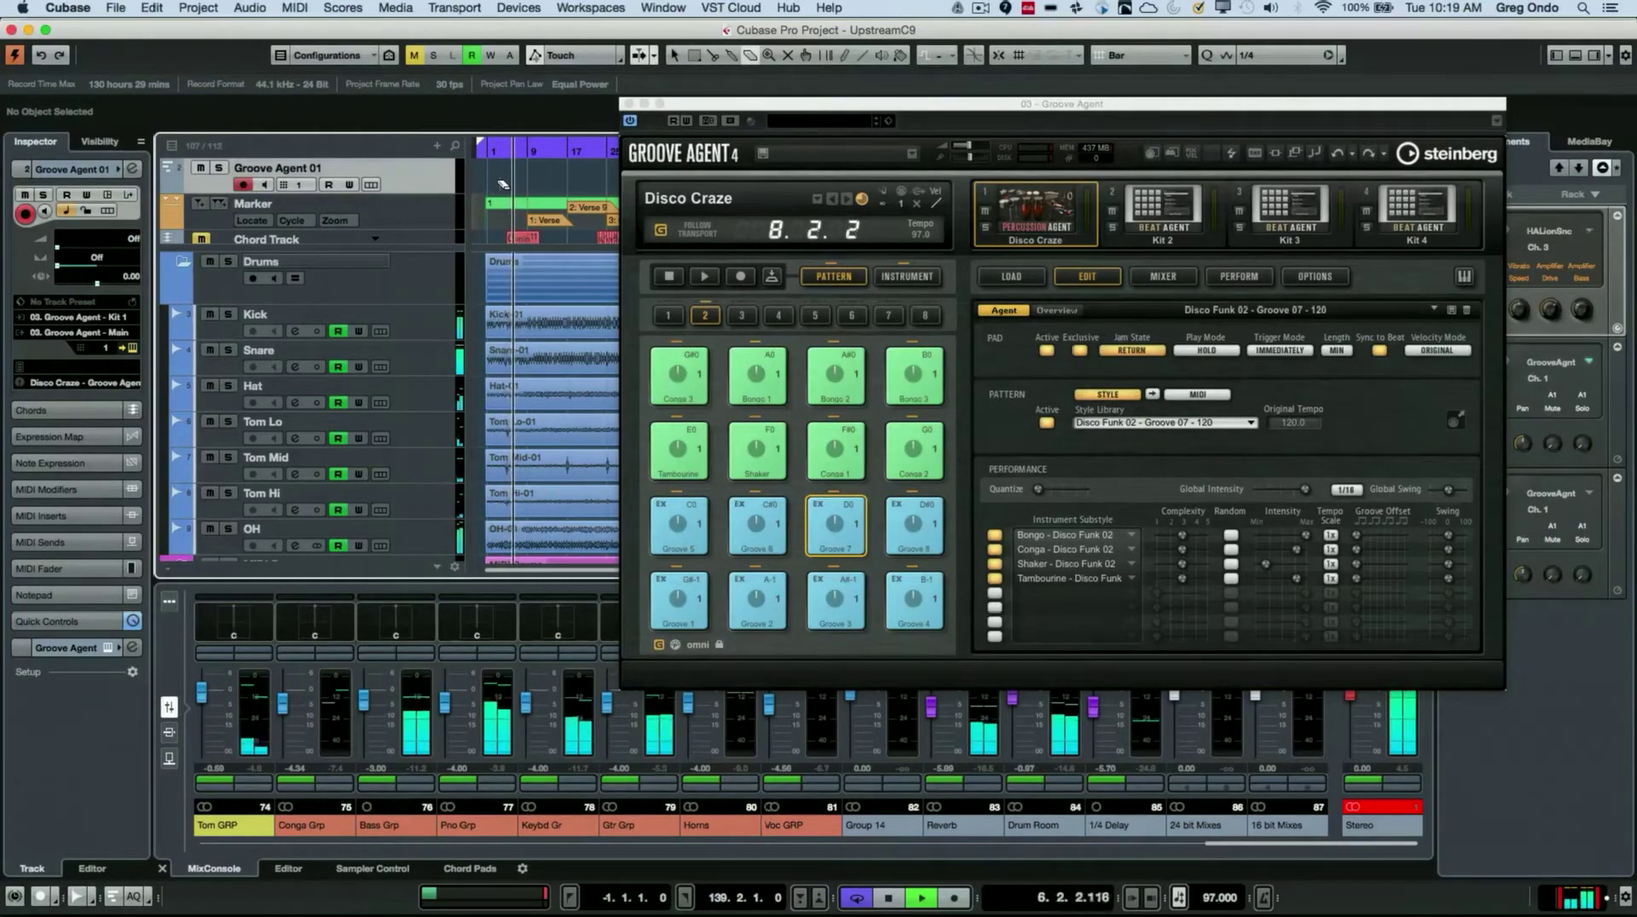
pyautogui.press('space')
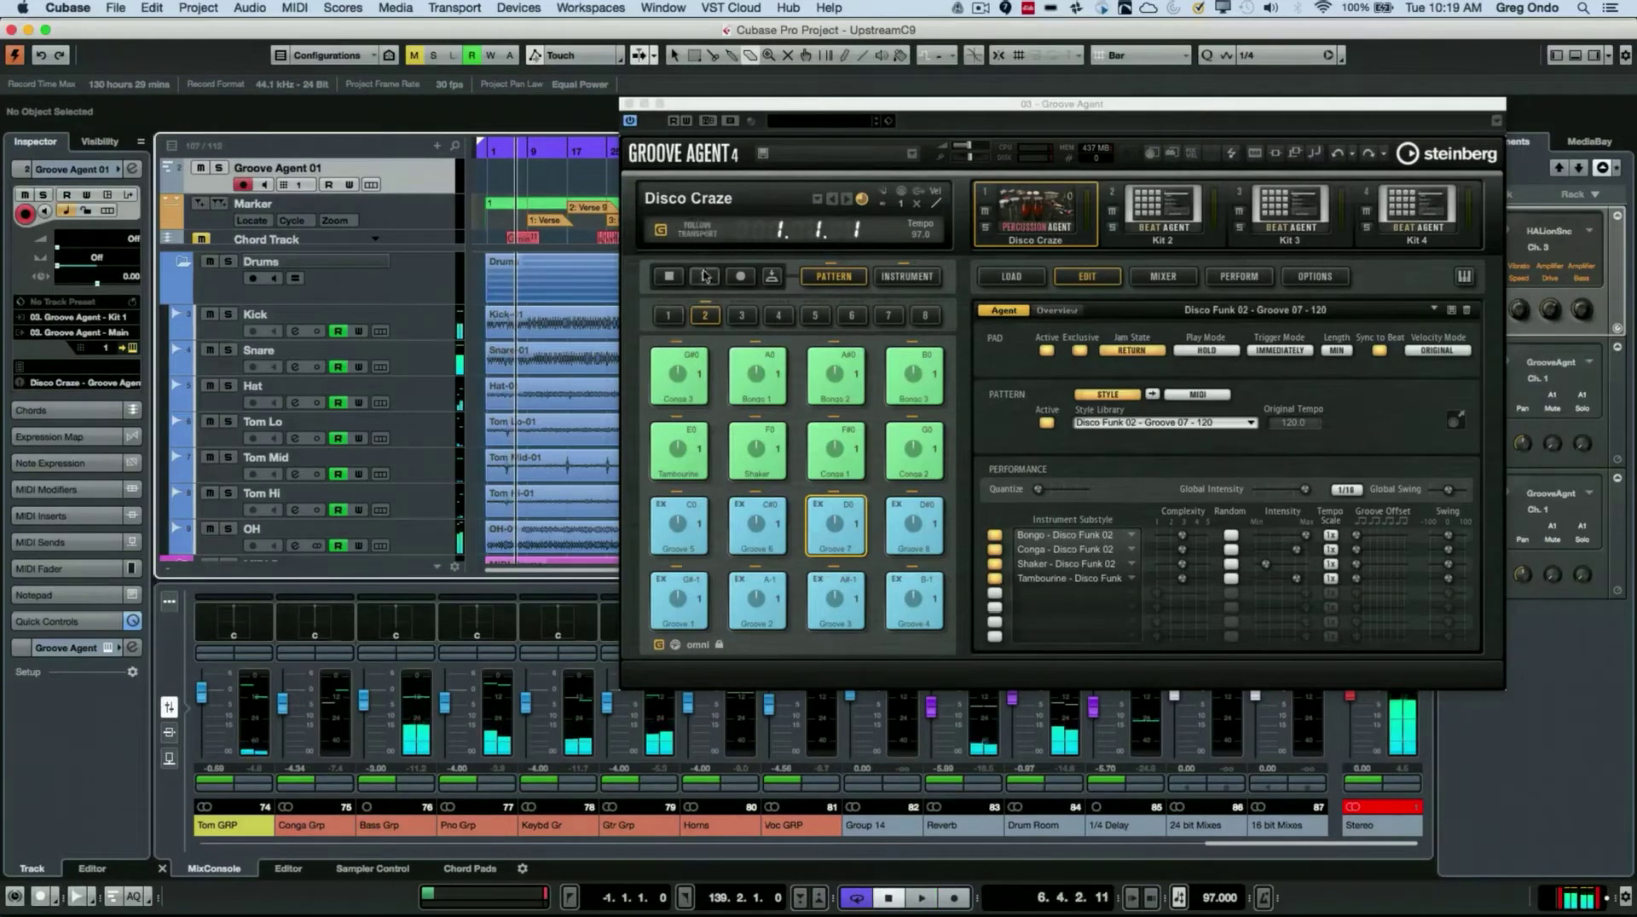
pyautogui.click(704, 275)
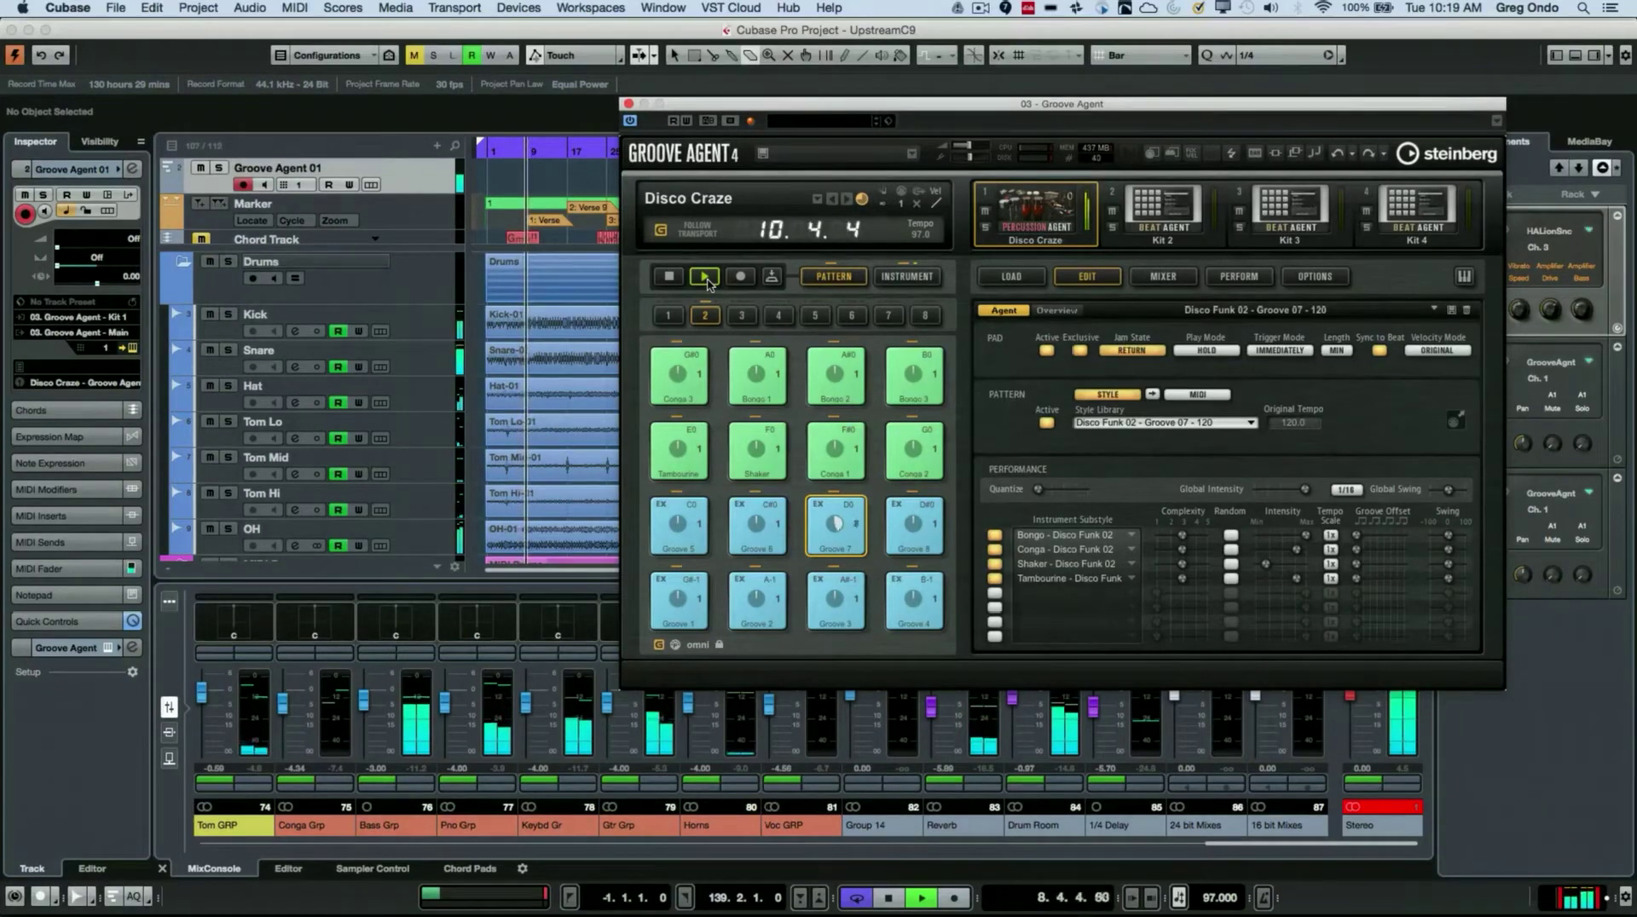
pyautogui.click(671, 276)
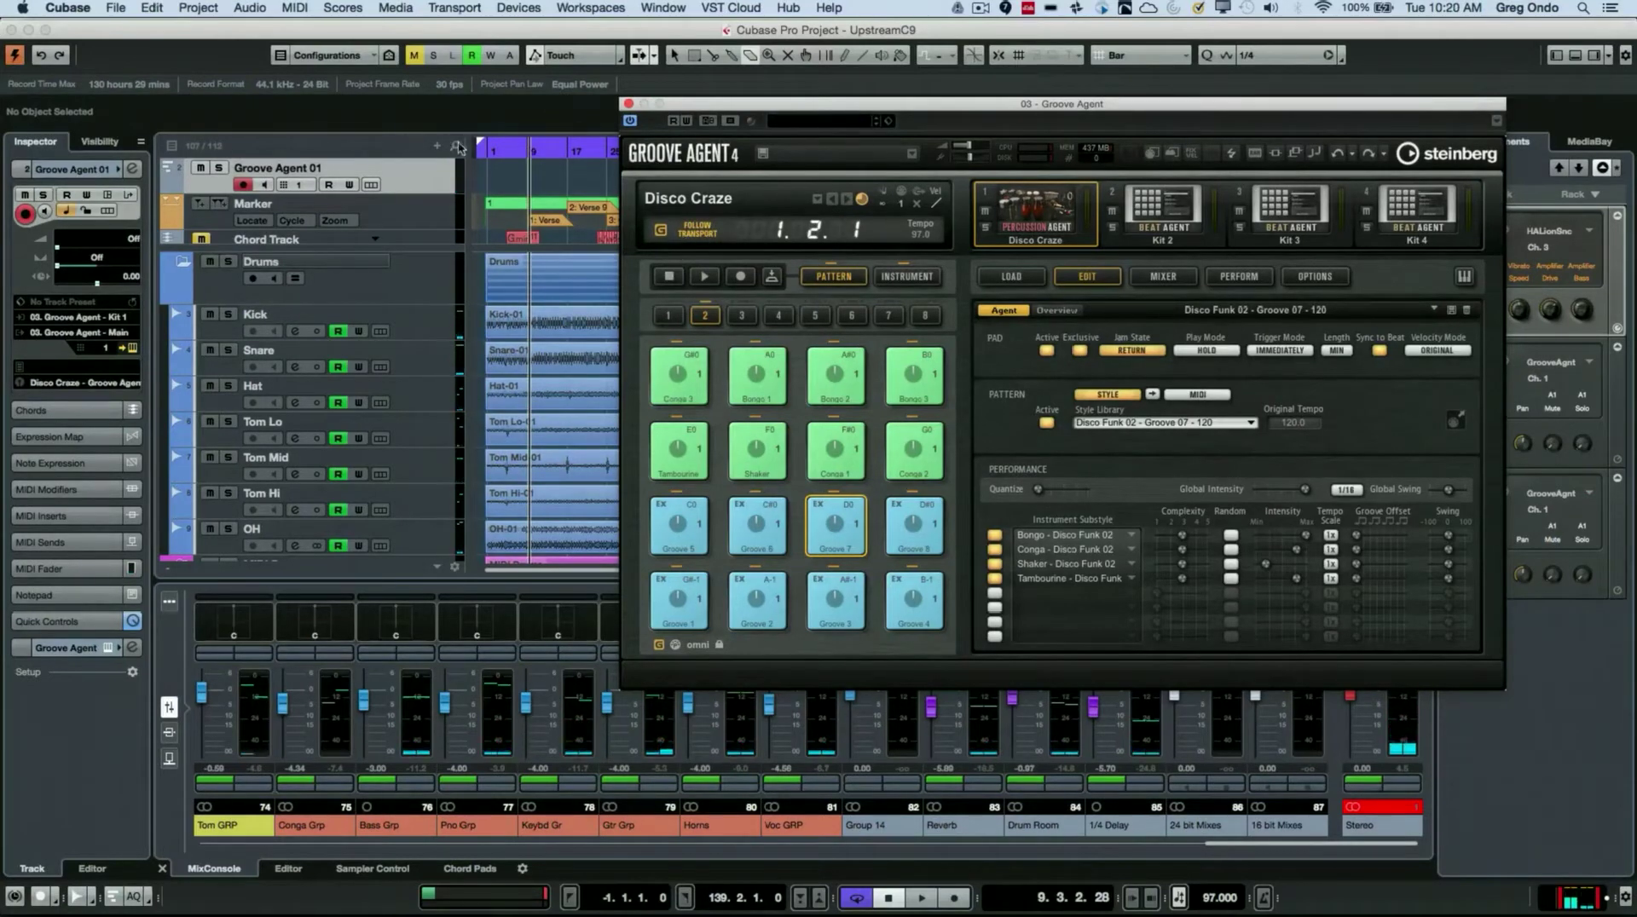
# Step: Play the project from near the start, lower Conga complexity, and turn on Bongo random complexity
pyautogui.click(494, 150)
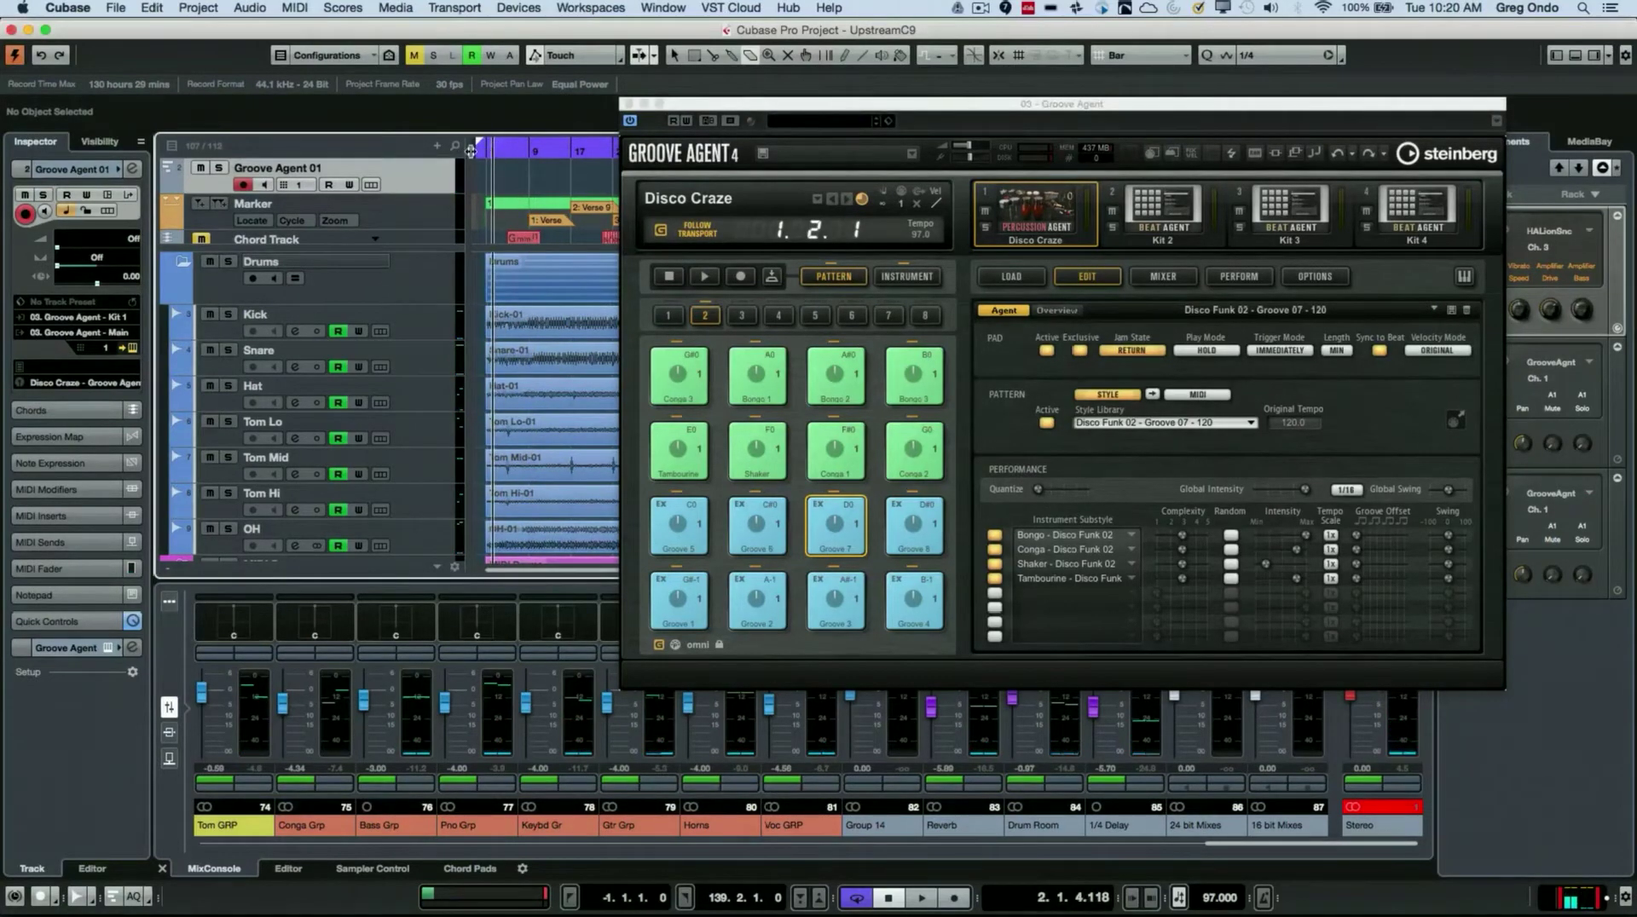
pyautogui.press('space')
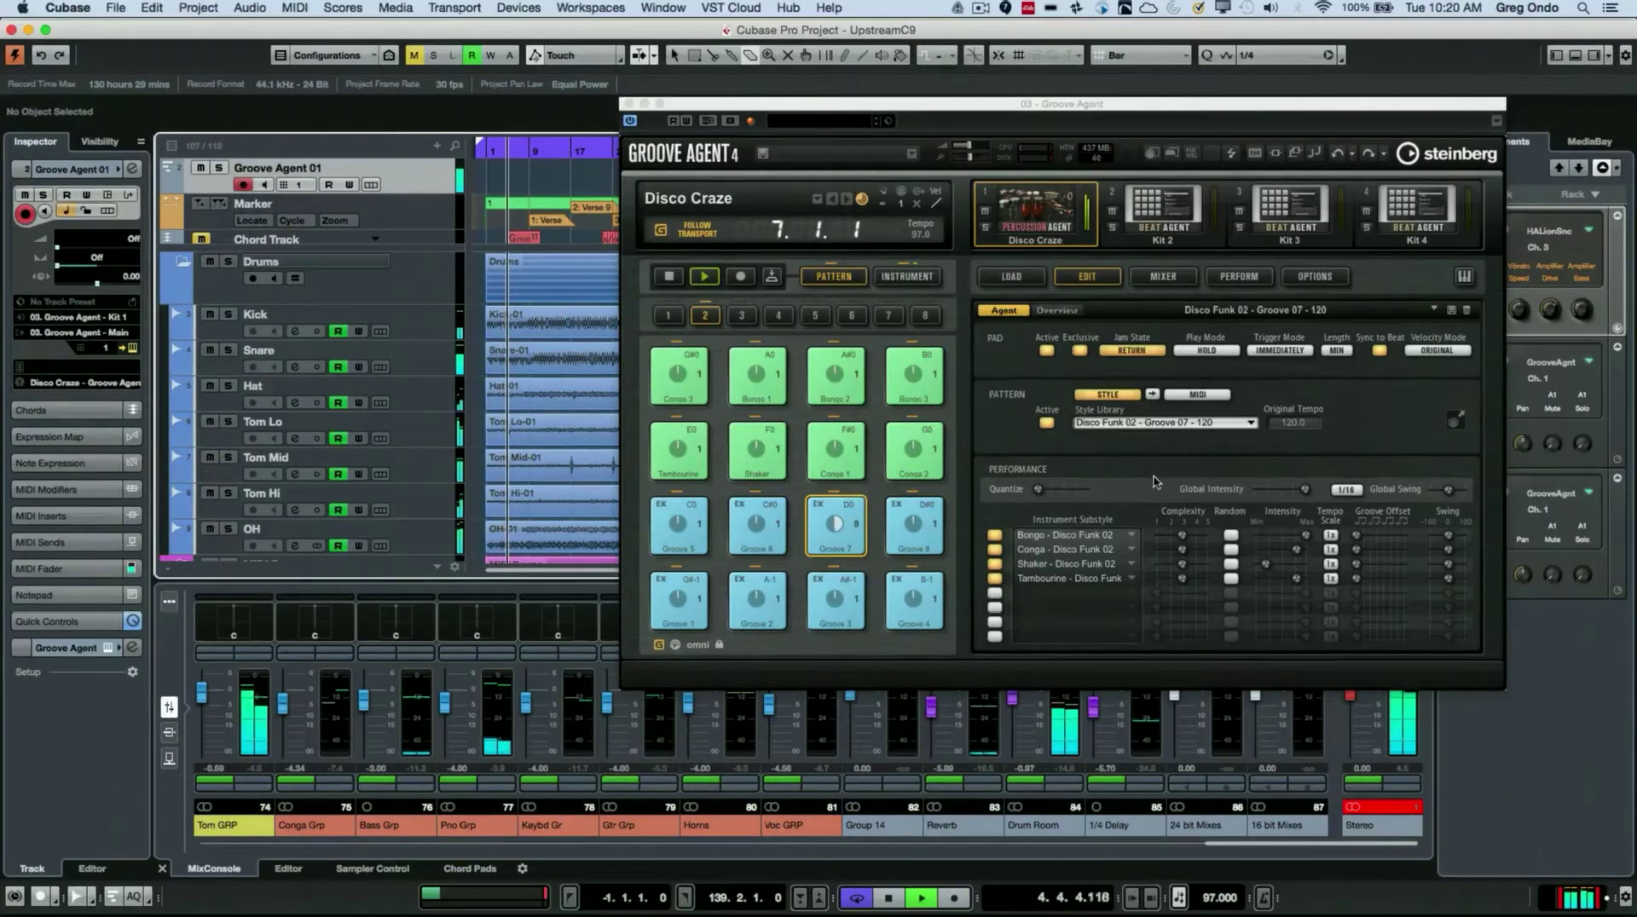
pyautogui.click(1169, 549)
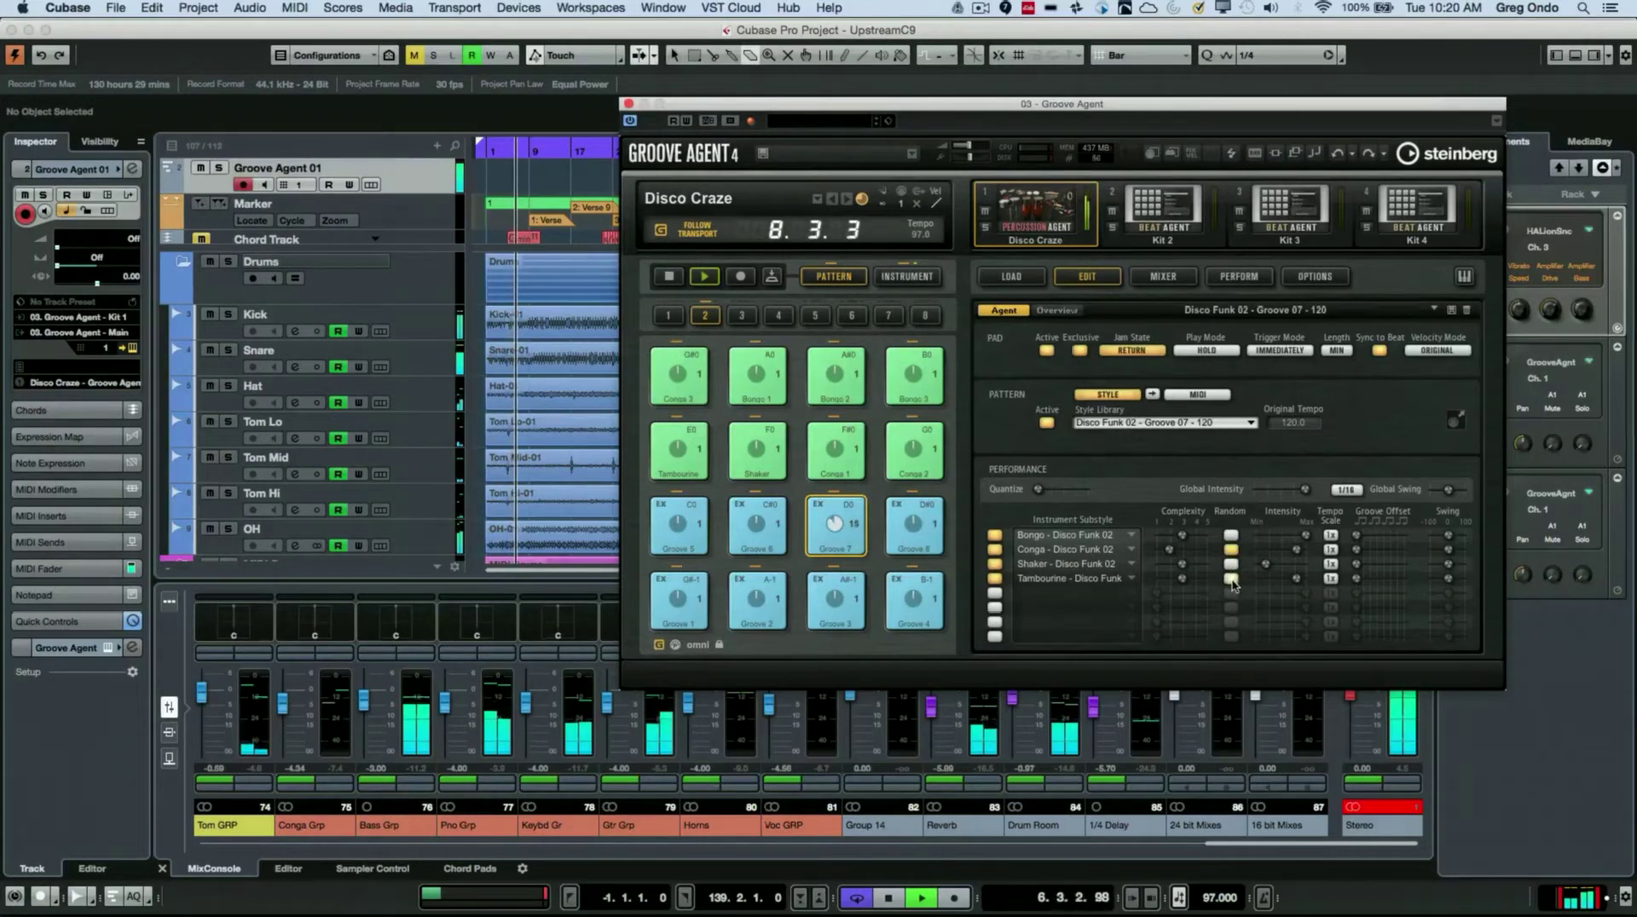
pyautogui.click(1233, 536)
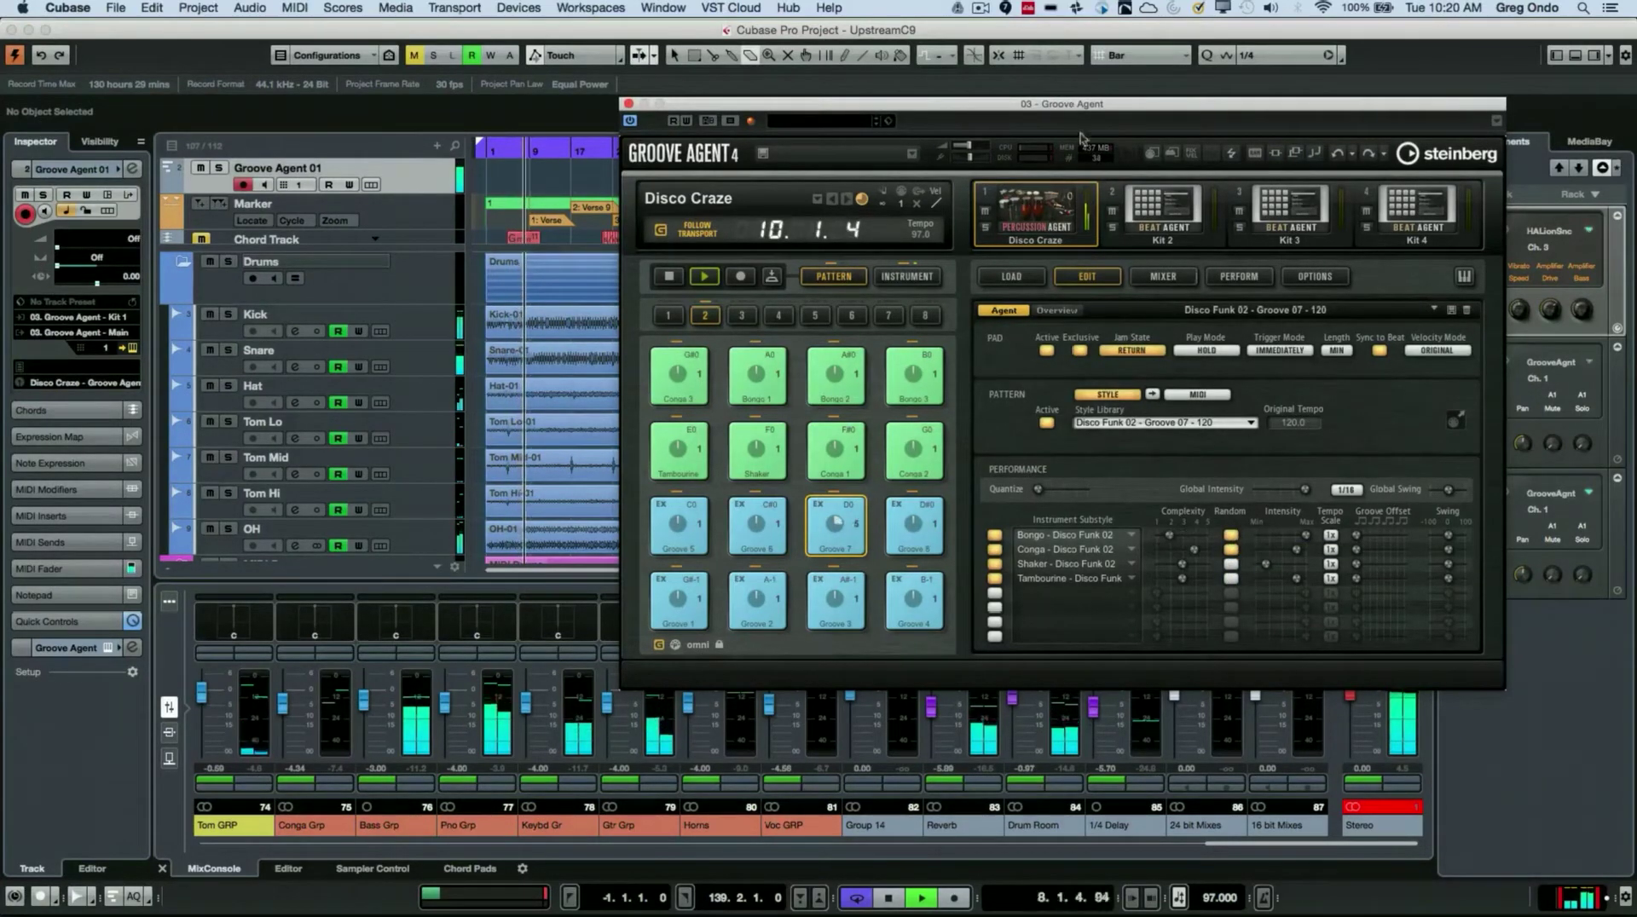
# Step: Raise Groove Agent's output level and audition the pattern again before stopping playback
pyautogui.moveTo(966, 150)
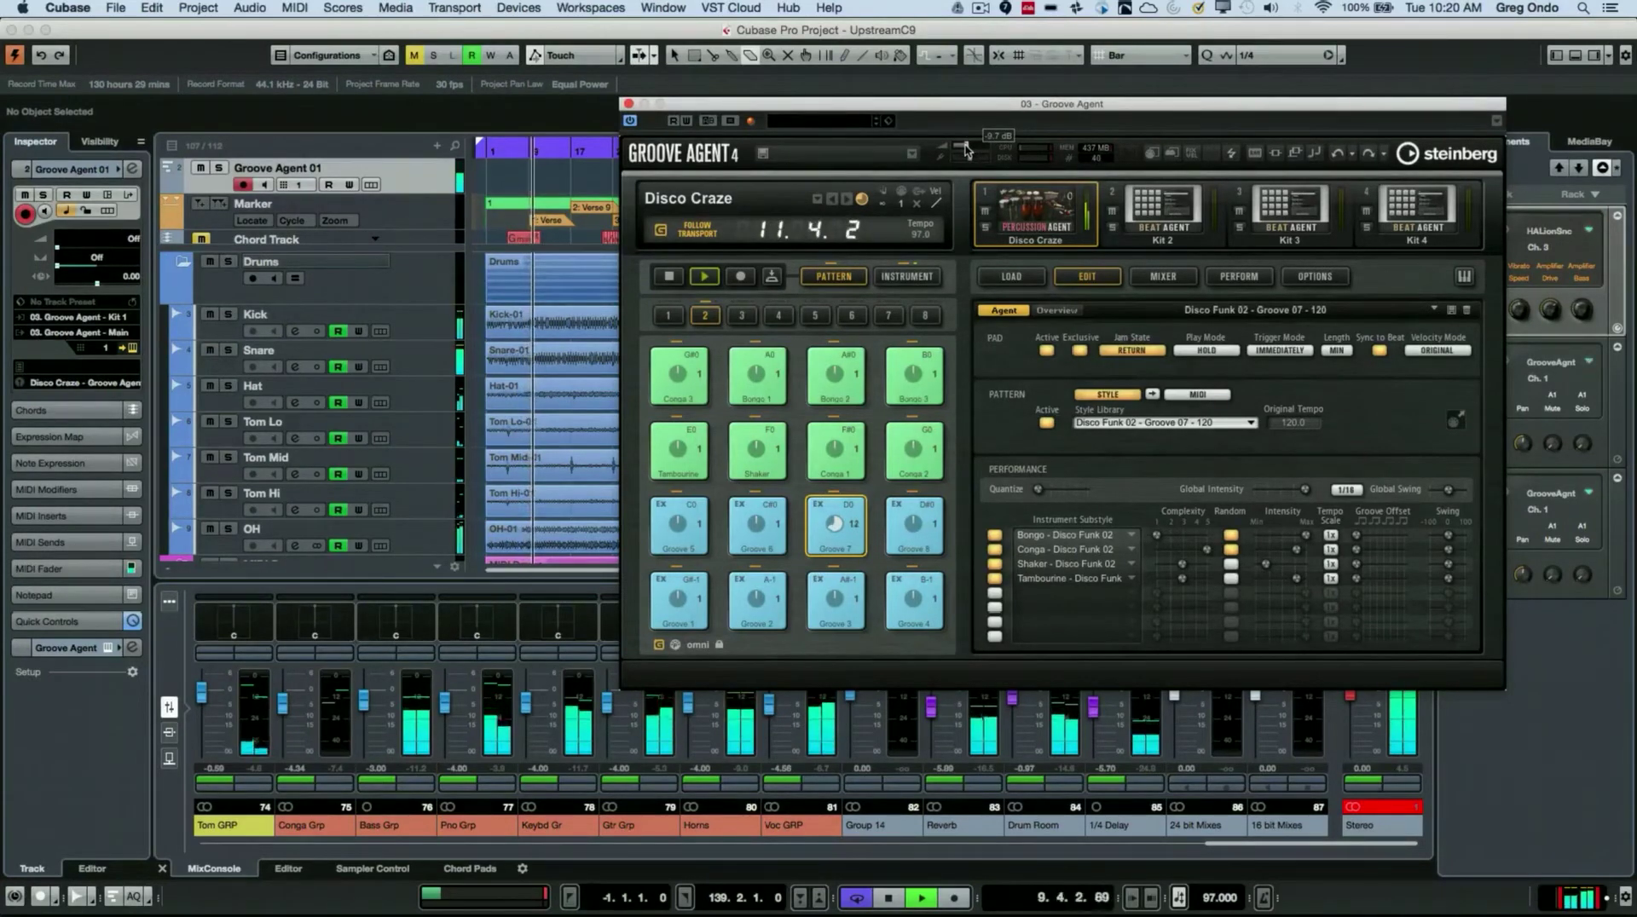
pyautogui.moveTo(966, 150); pyautogui.dragTo(971, 144)
pyautogui.click(680, 276)
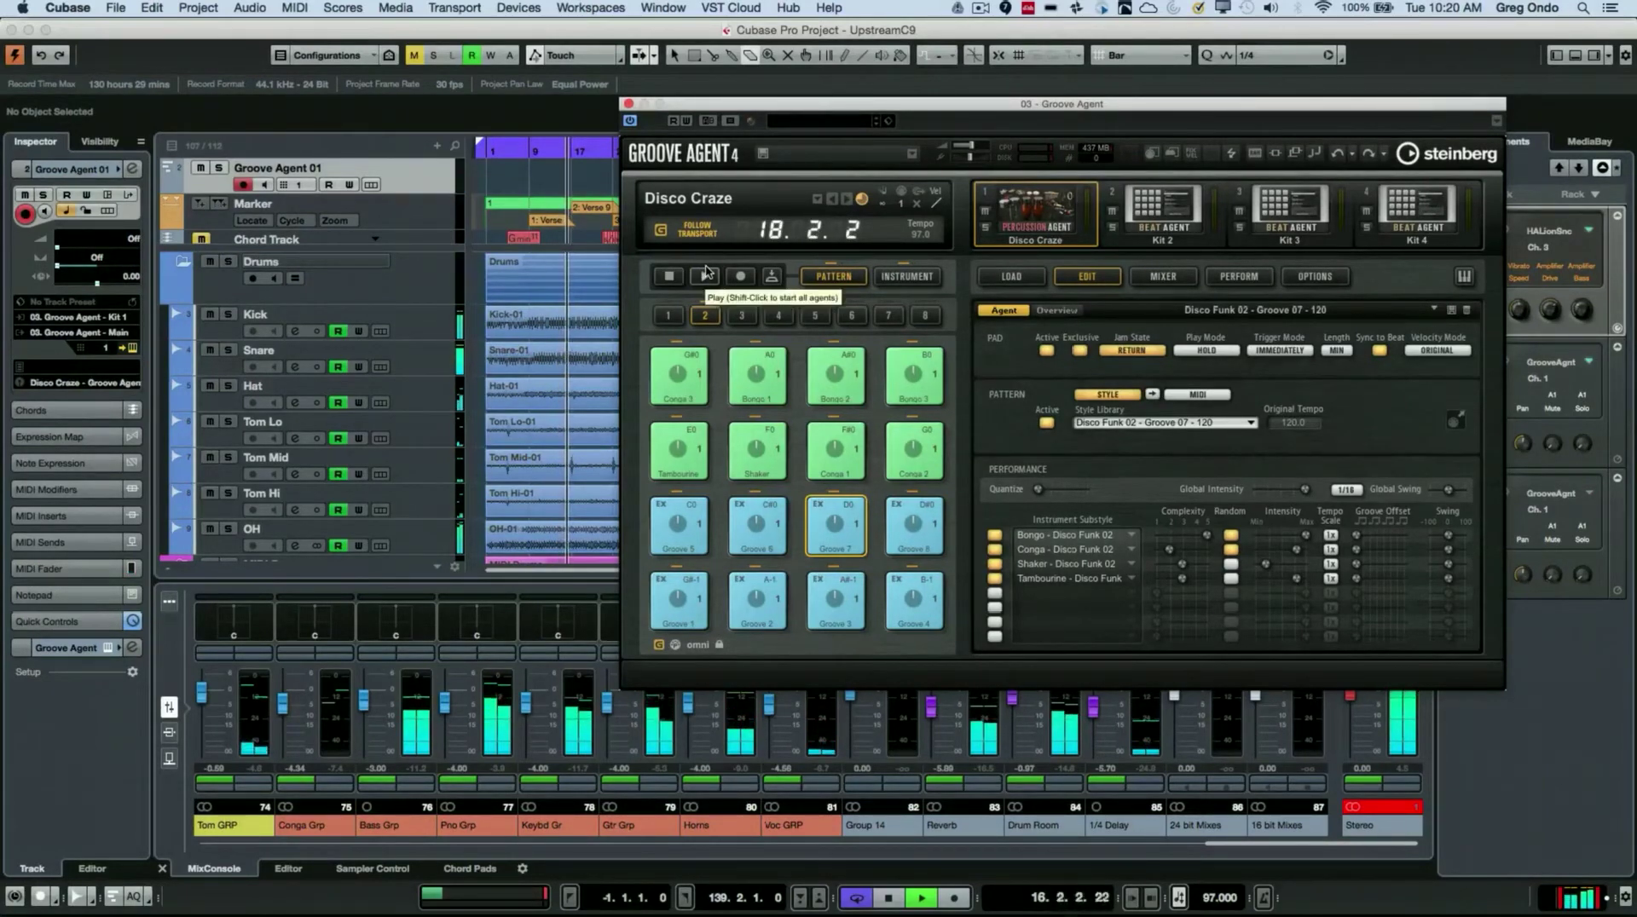
pyautogui.click(704, 274)
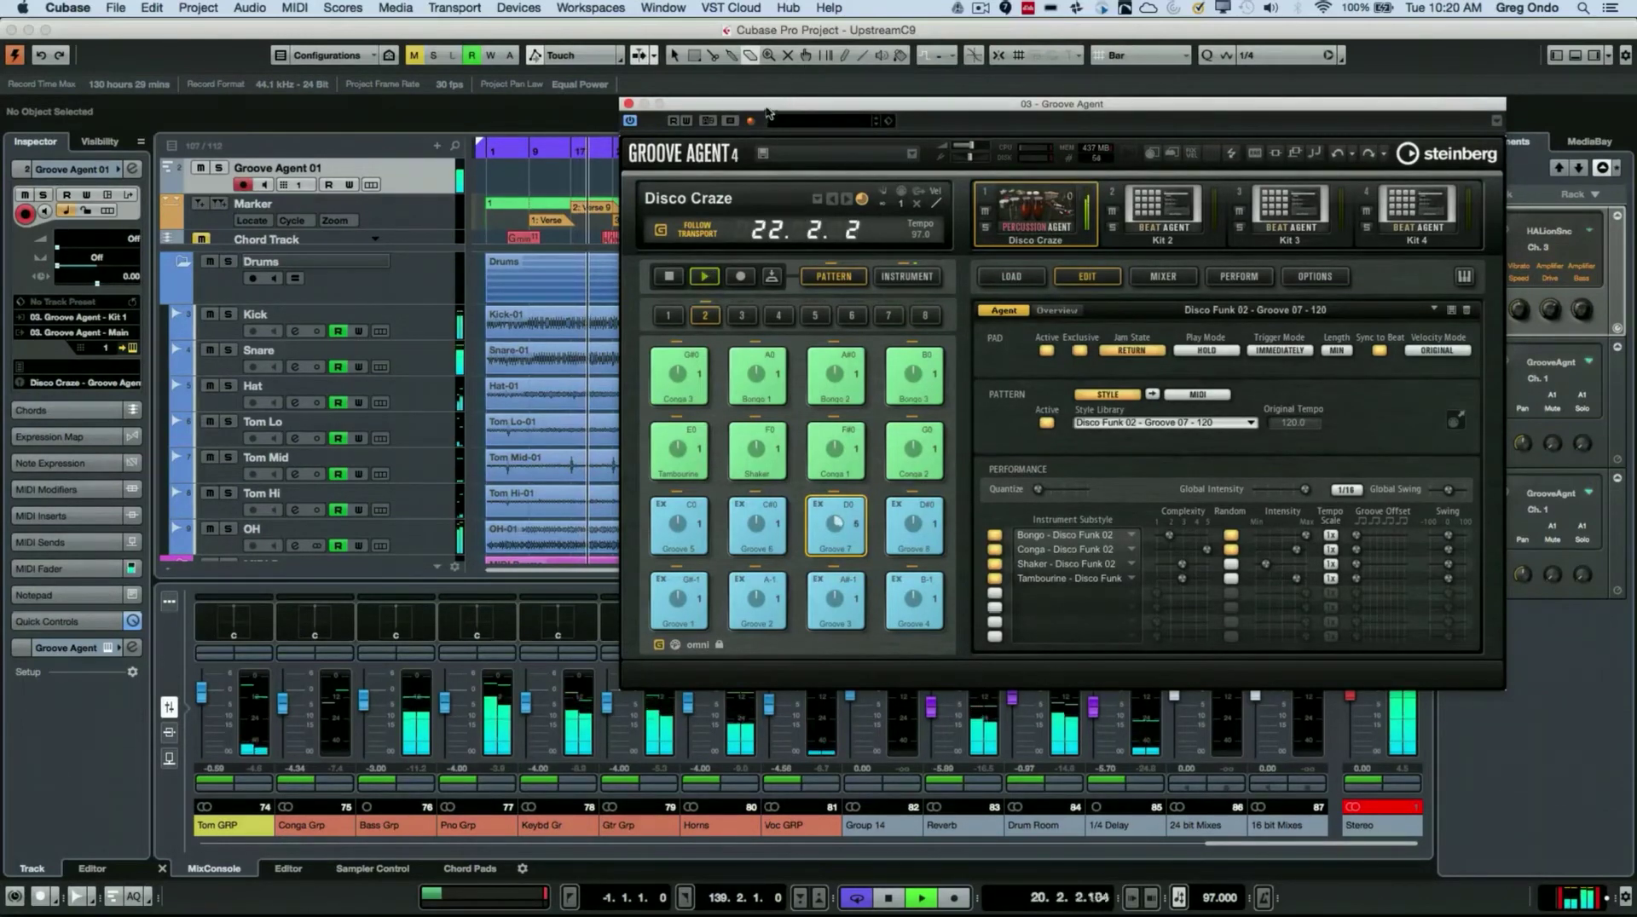
pyautogui.press('space')
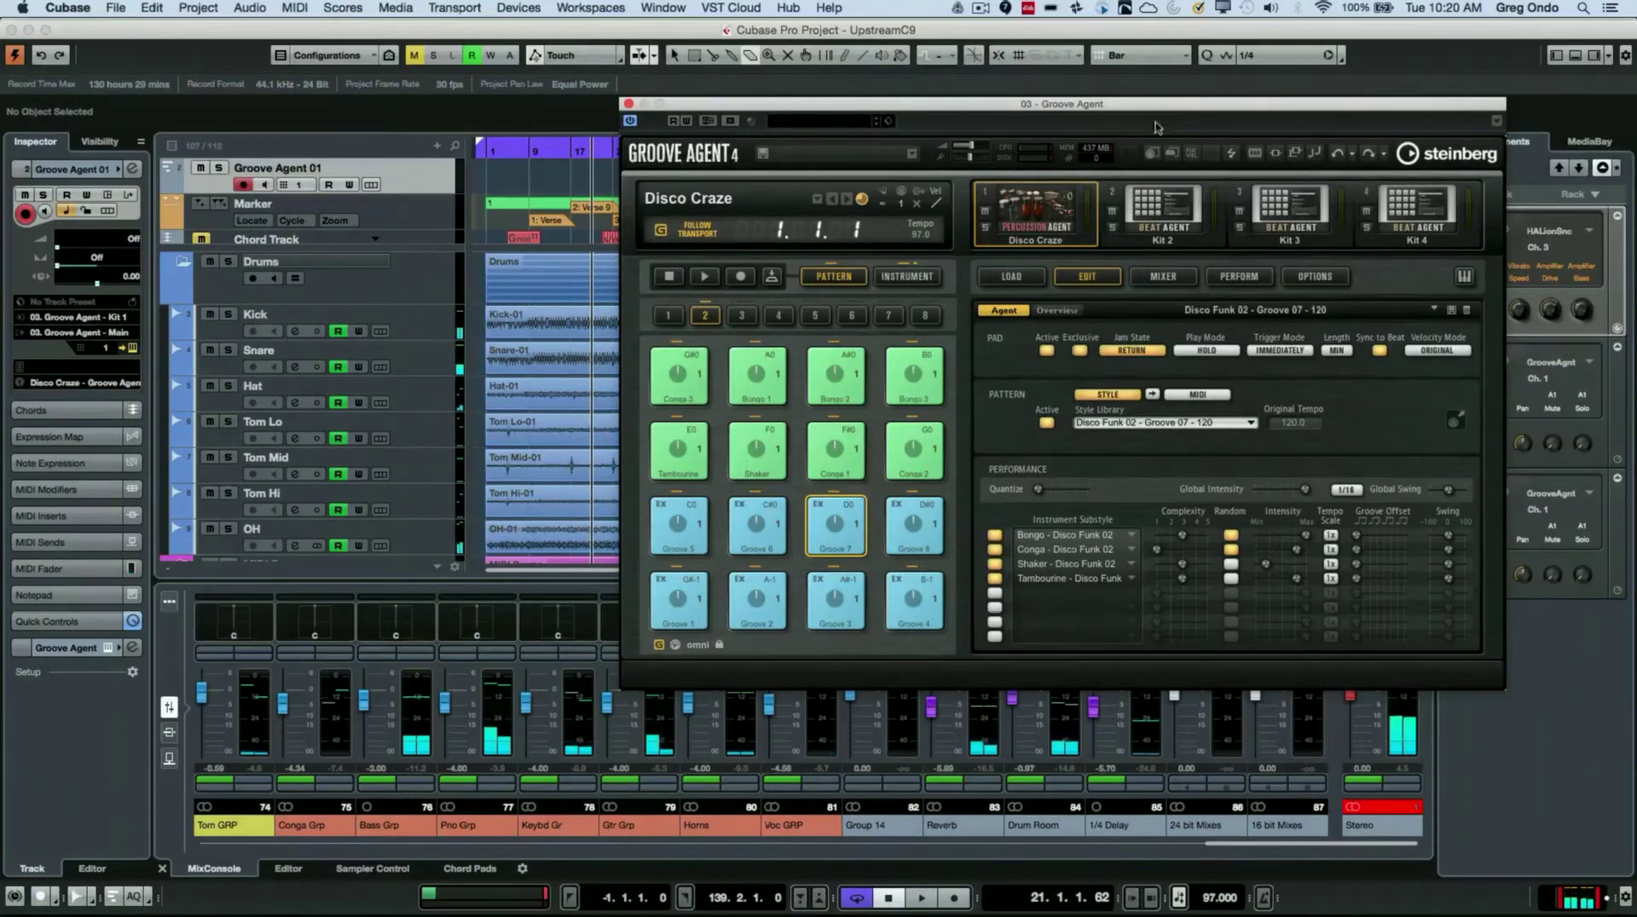
# Step: Move the plugin window down and check the track's MIDI output routing
pyautogui.moveTo(870, 109); pyautogui.dragTo(859, 234)
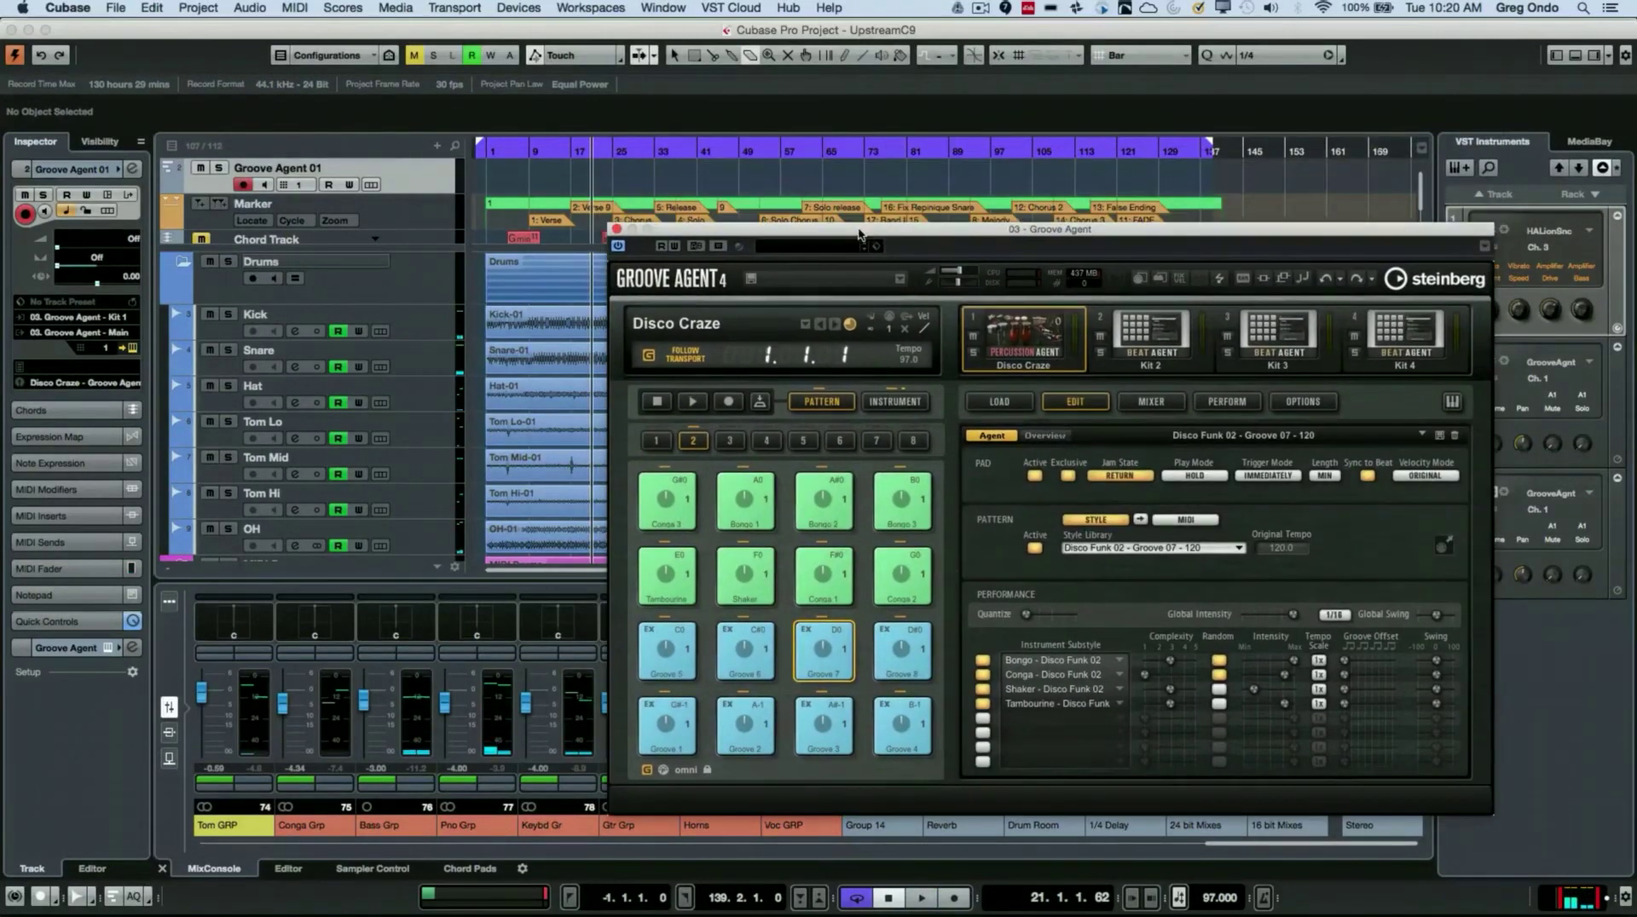
pyautogui.click(78, 330)
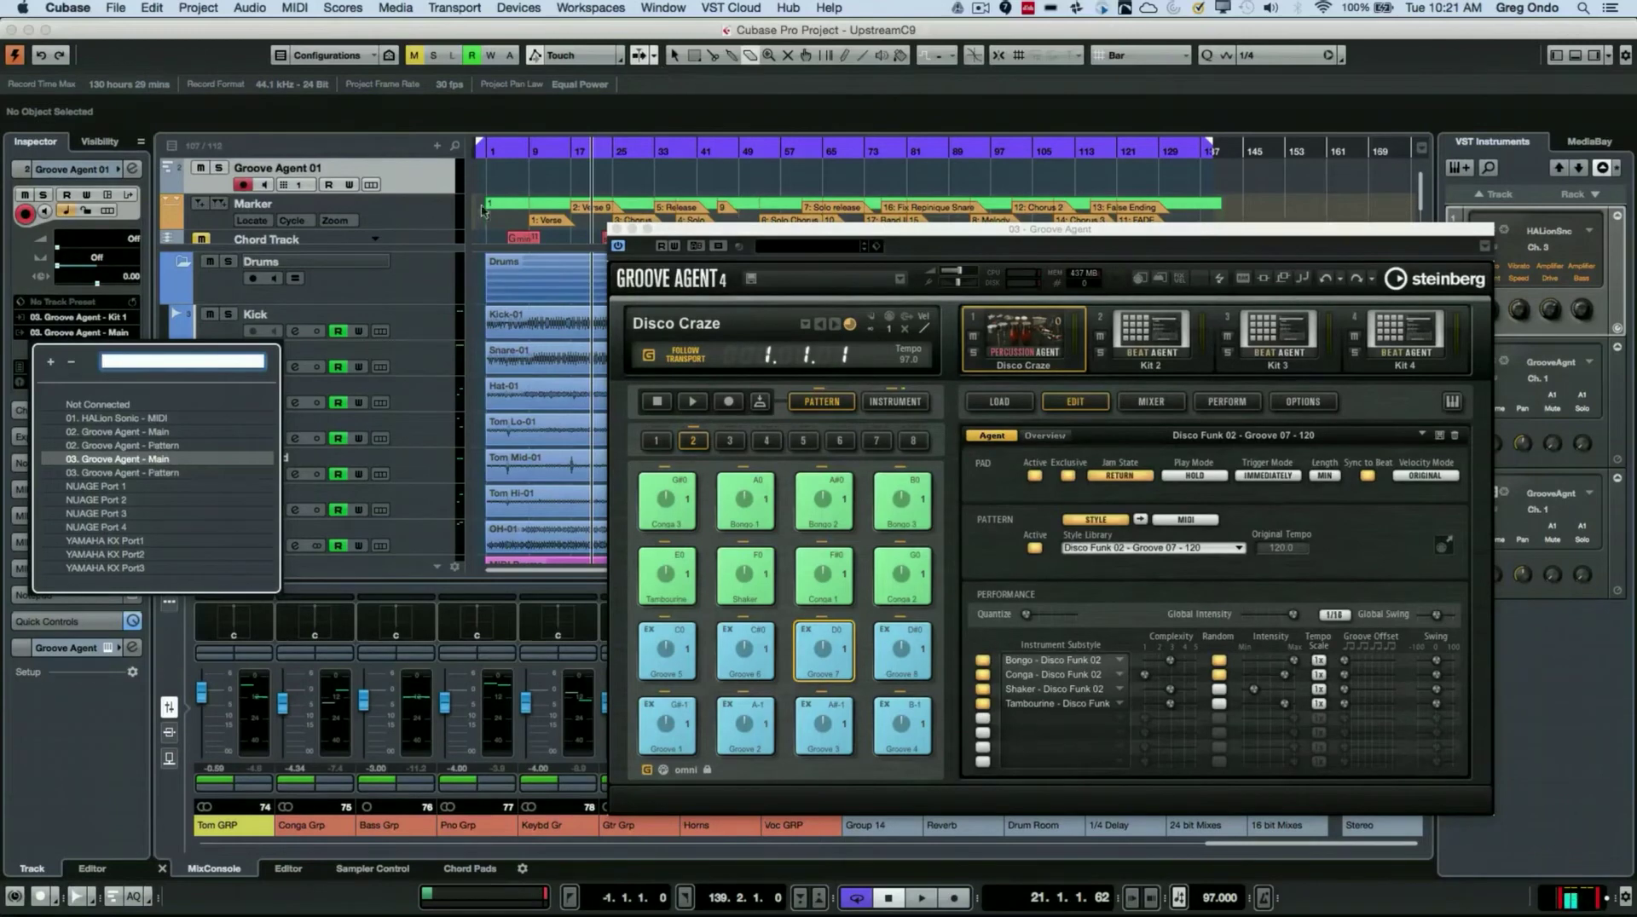
pyautogui.click(544, 166)
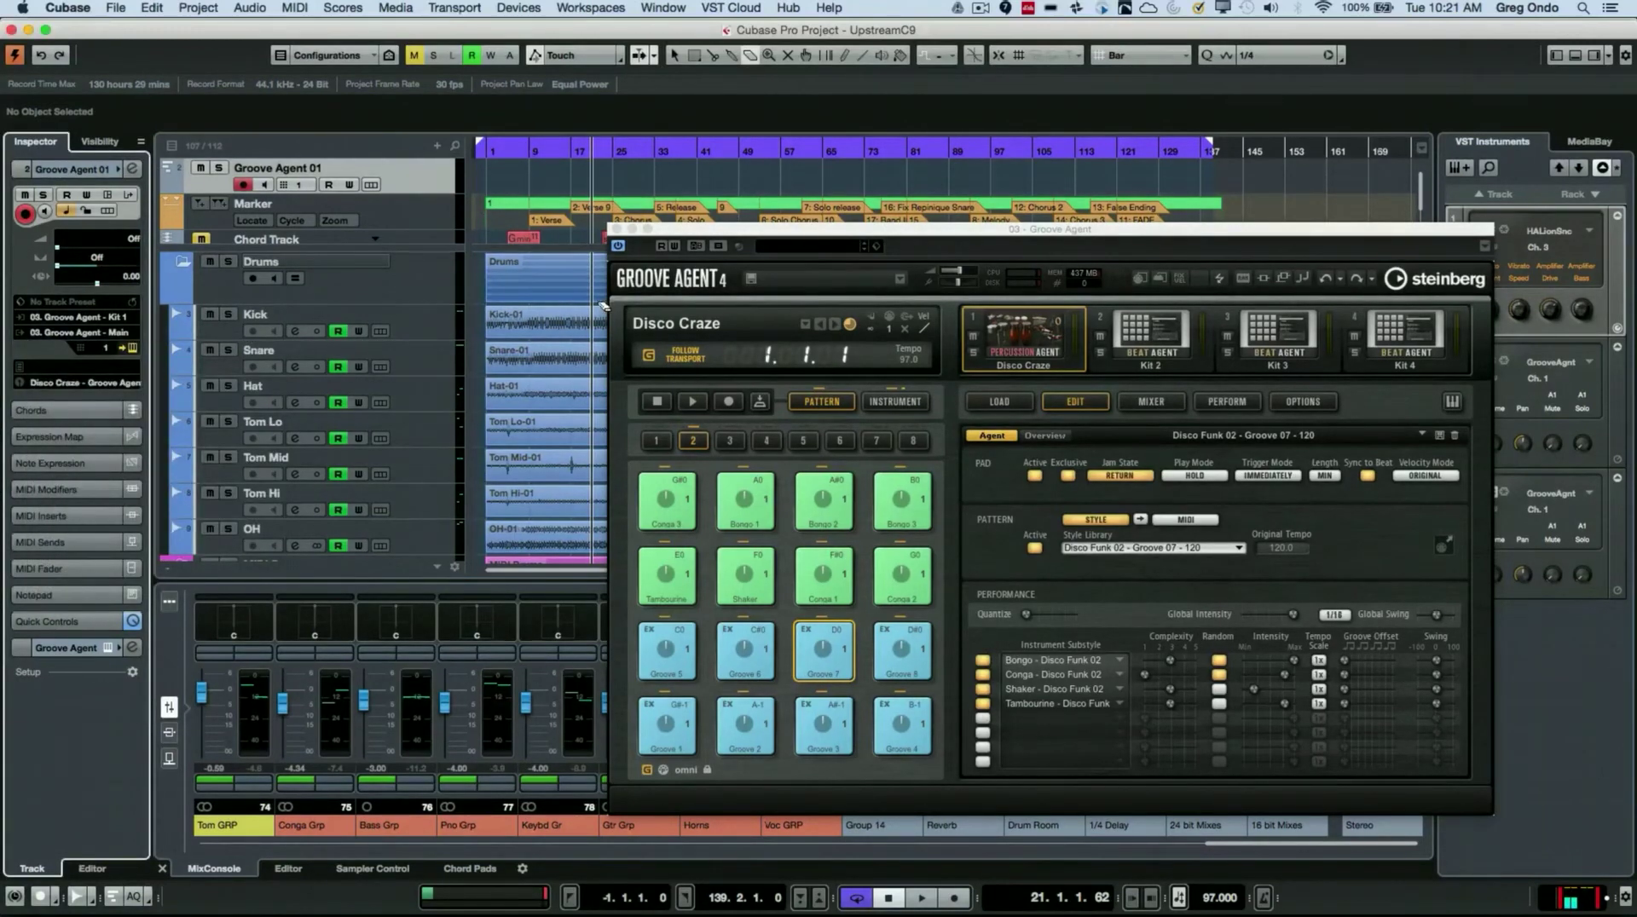
# Step: Record the pattern and switch on random complexity for the Shaker and Tambourine rows
pyautogui.click(959, 897)
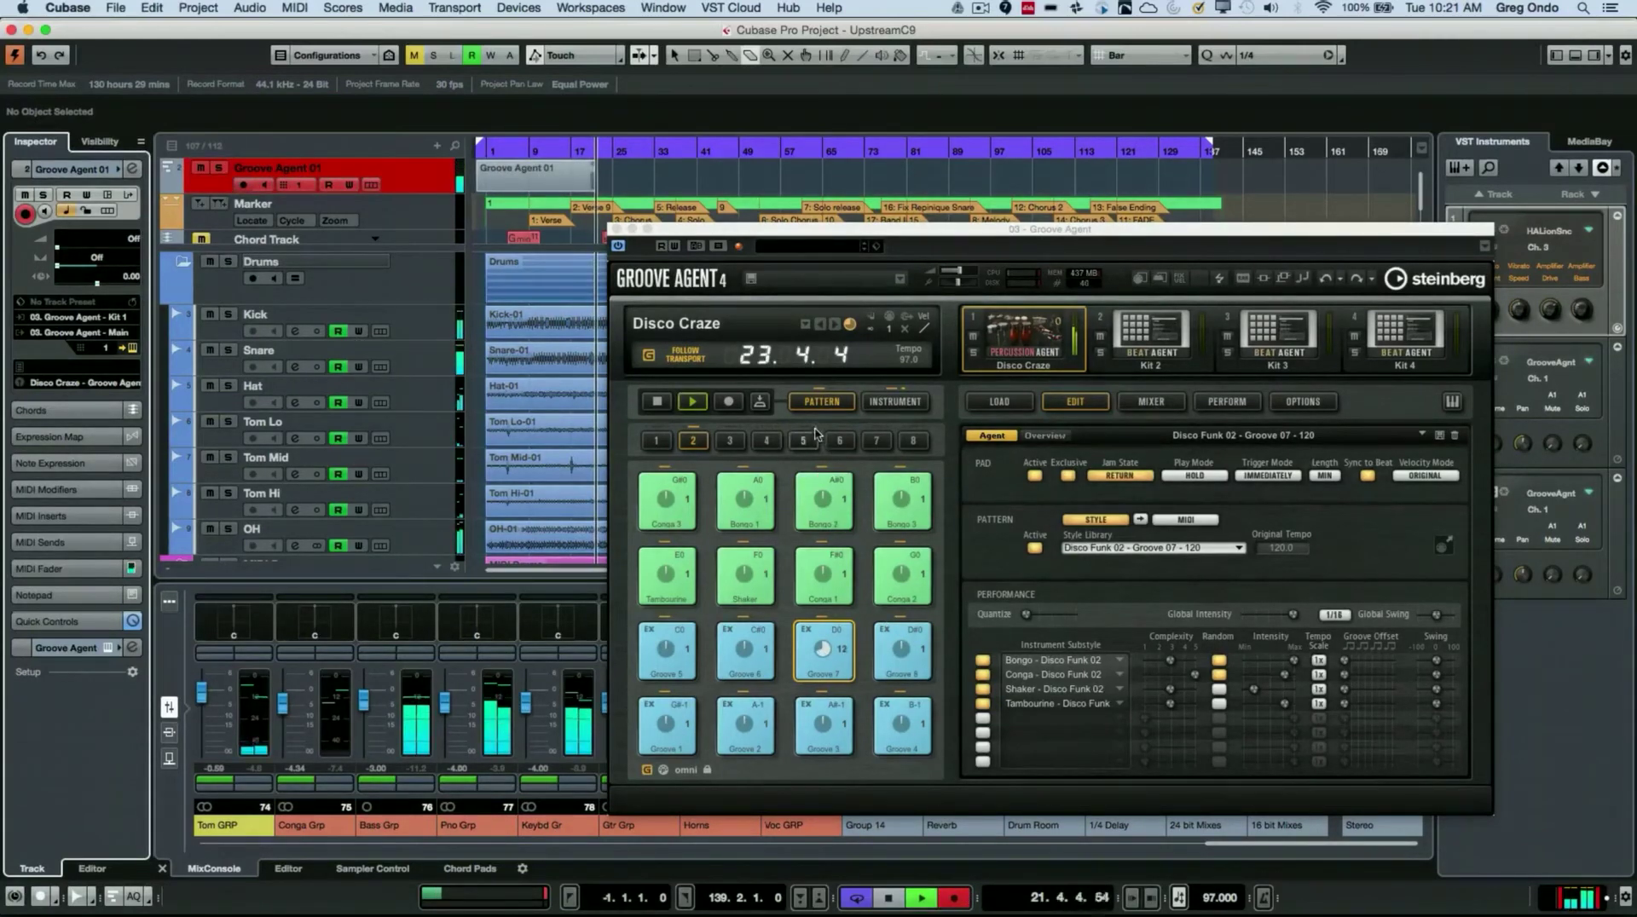
pyautogui.click(1219, 688)
pyautogui.click(1220, 704)
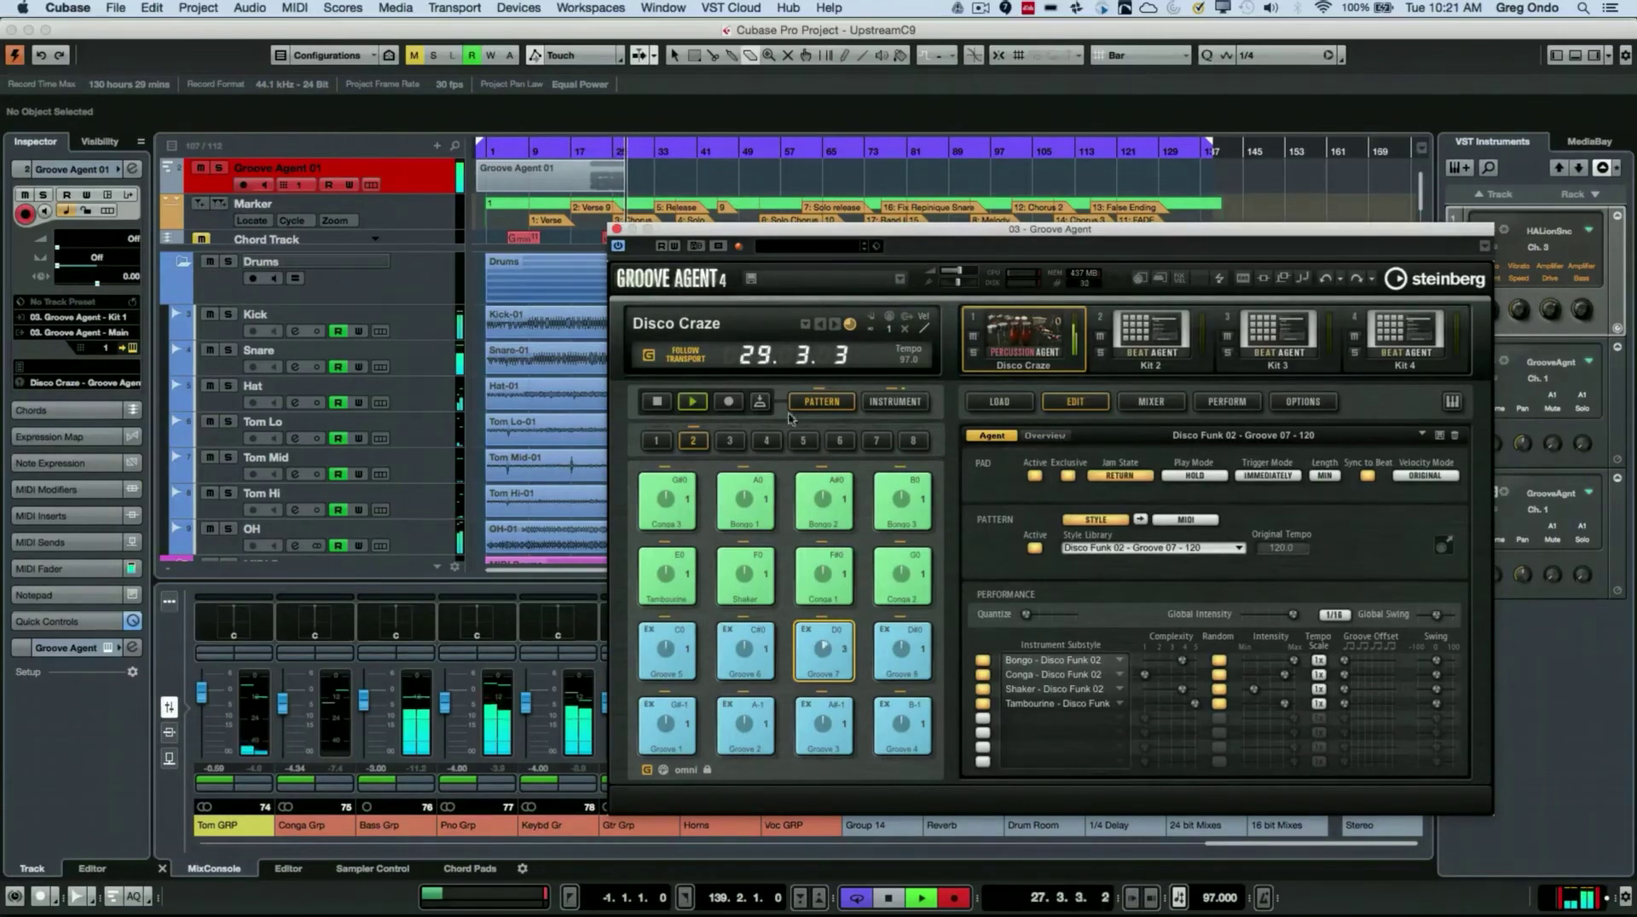
# Step: Stop recording, assign the Disco Craze - Groove Agent [1] drum map, and open the part in the Drum Editor
pyautogui.press('space')
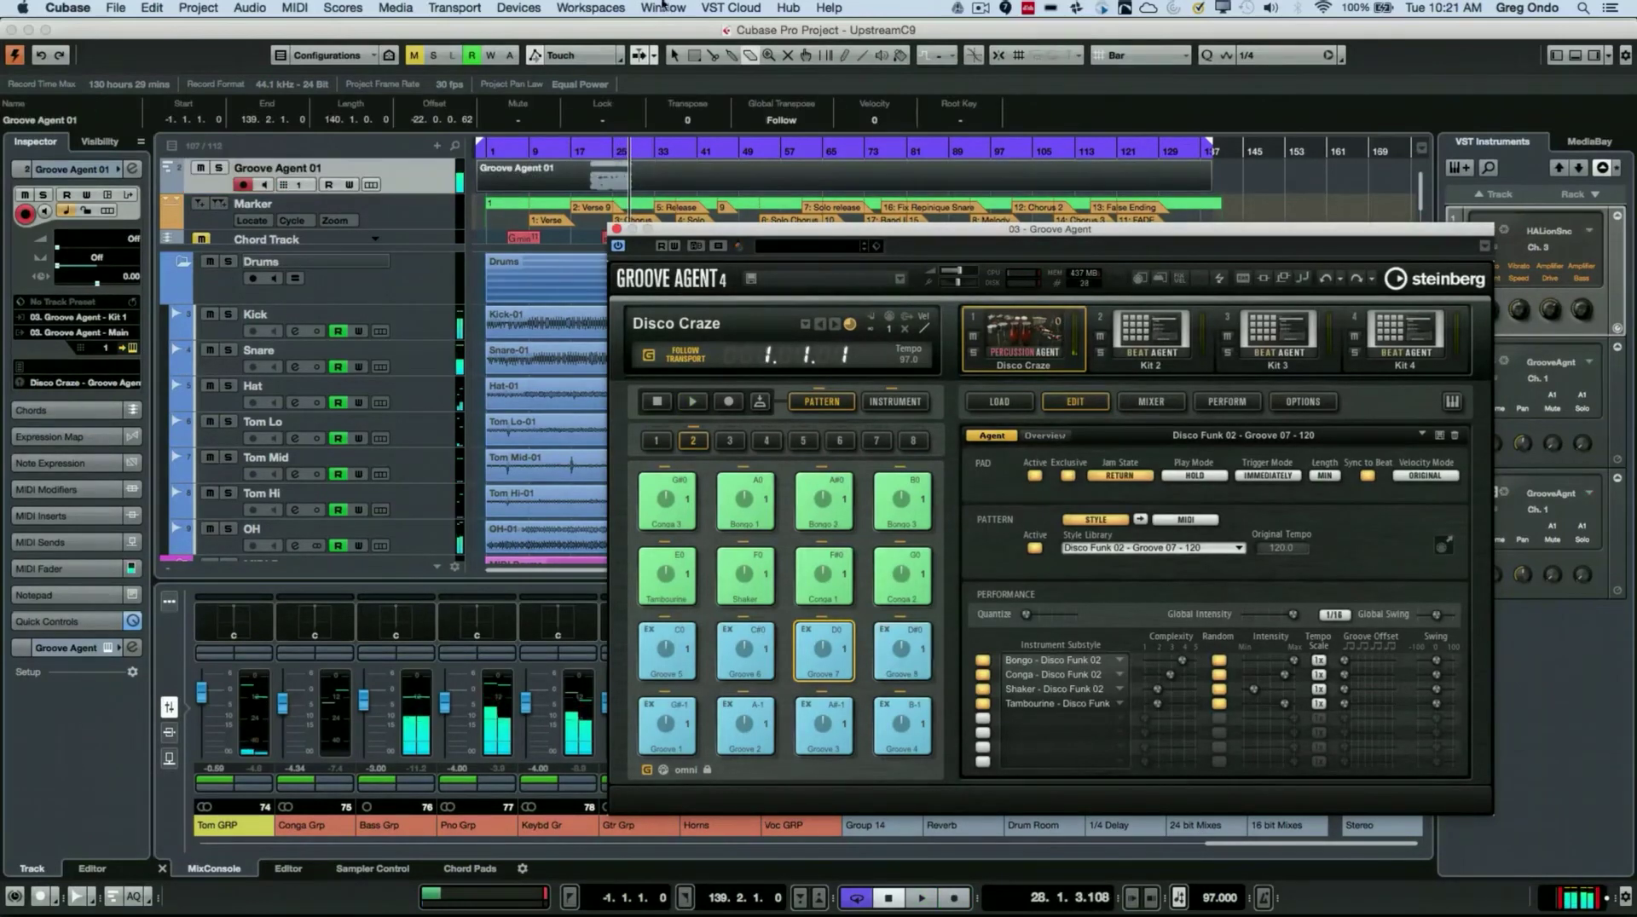
pyautogui.rightClick(649, 166)
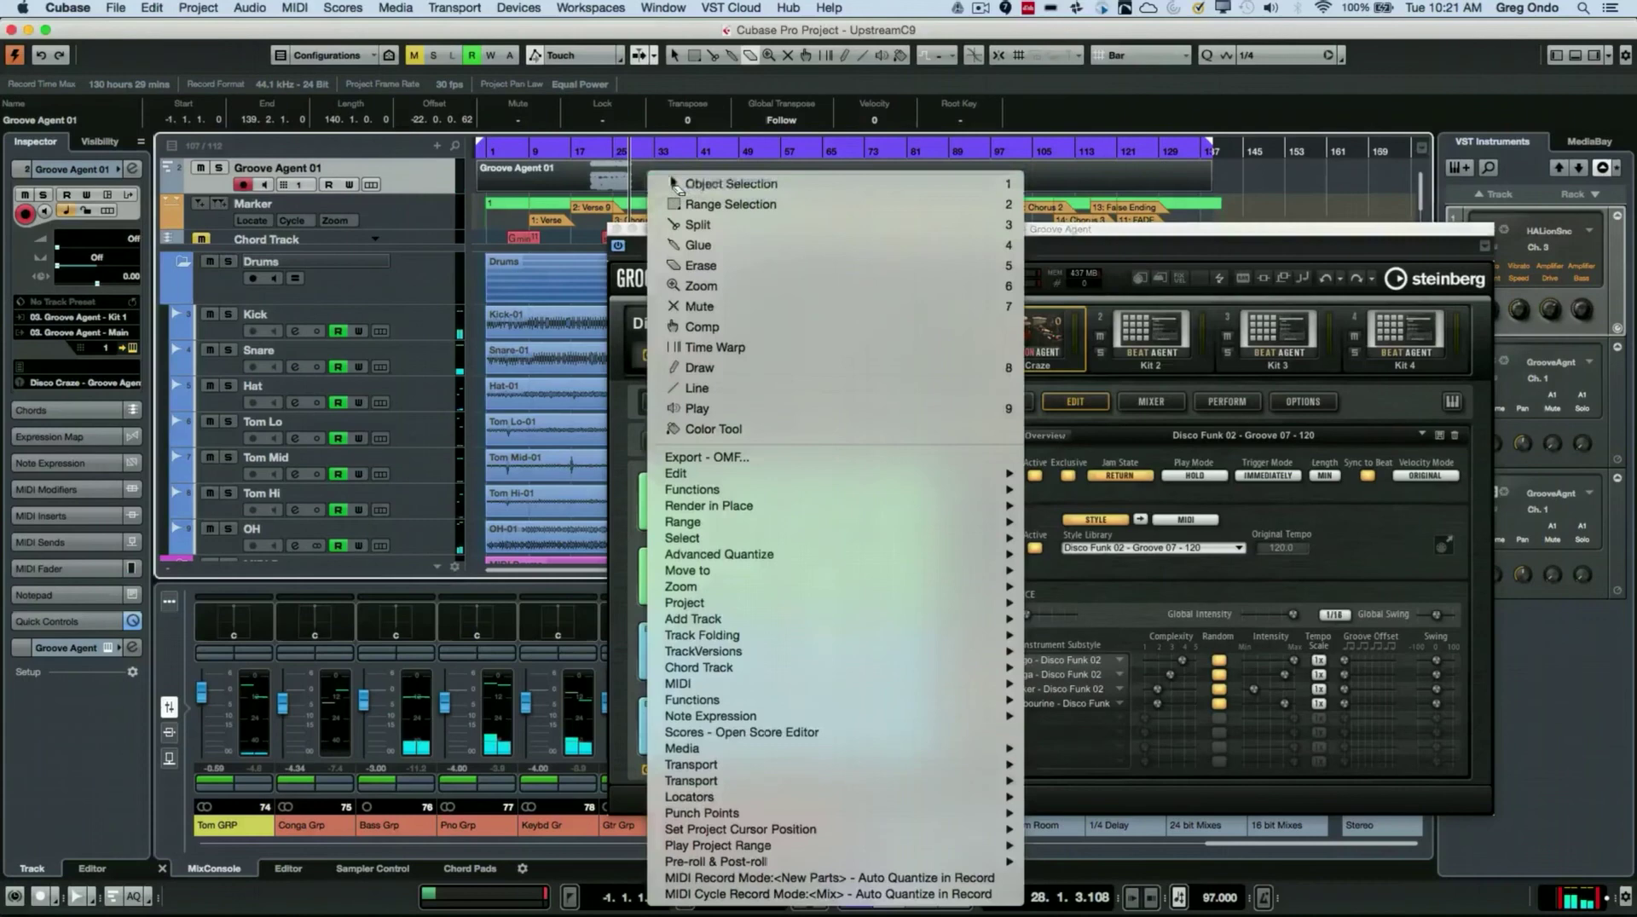
pyautogui.click(627, 186)
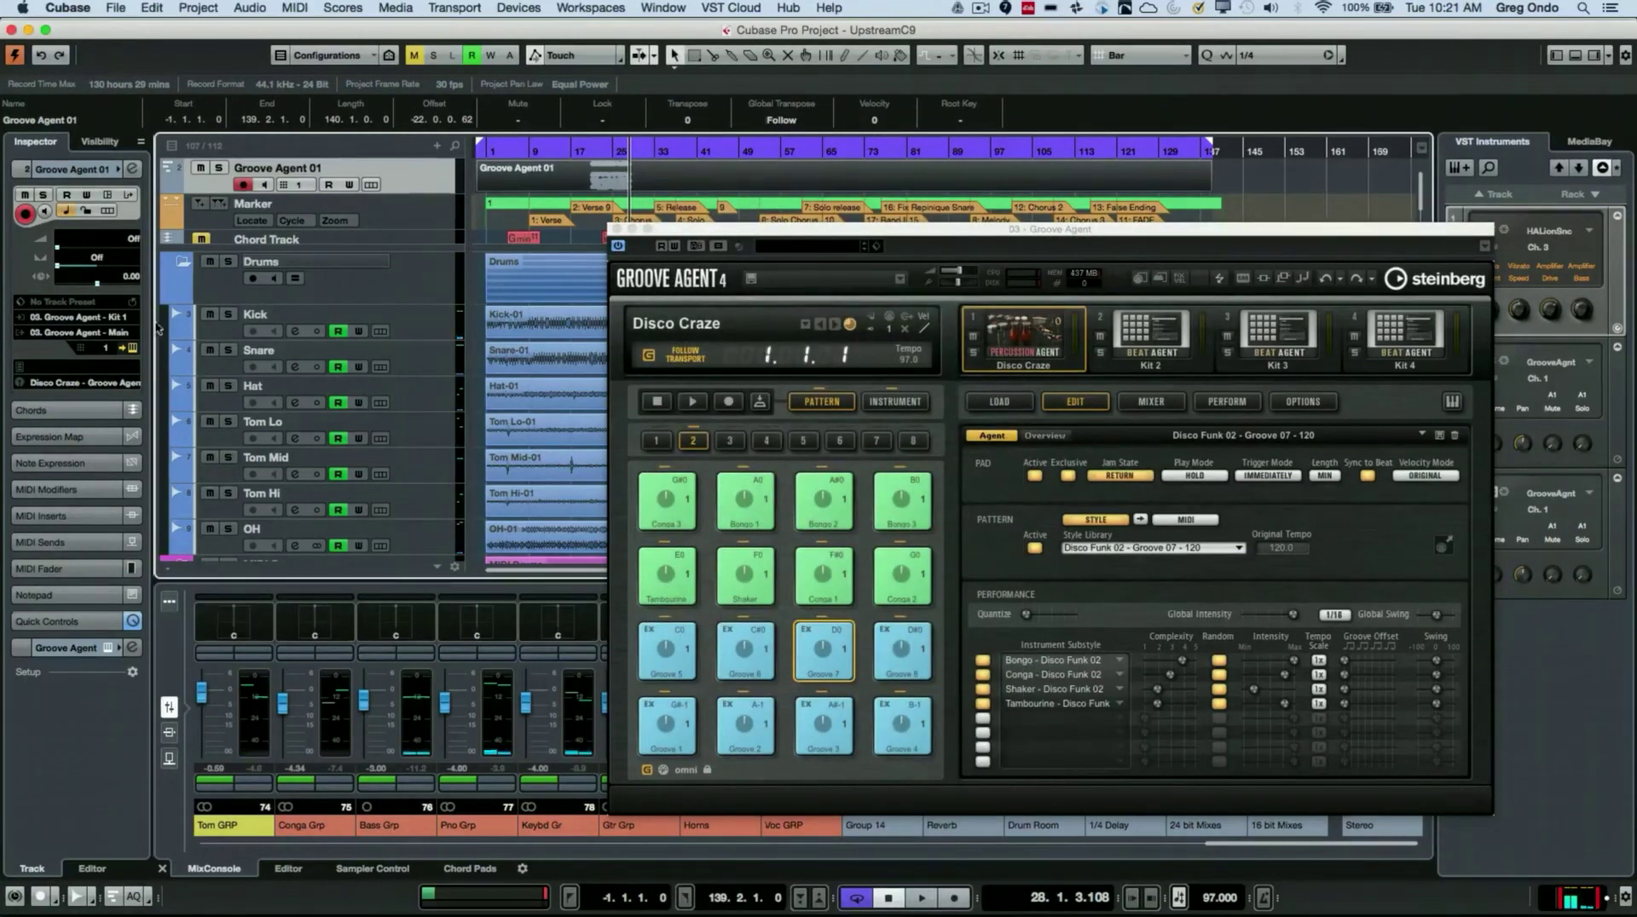
pyautogui.click(68, 384)
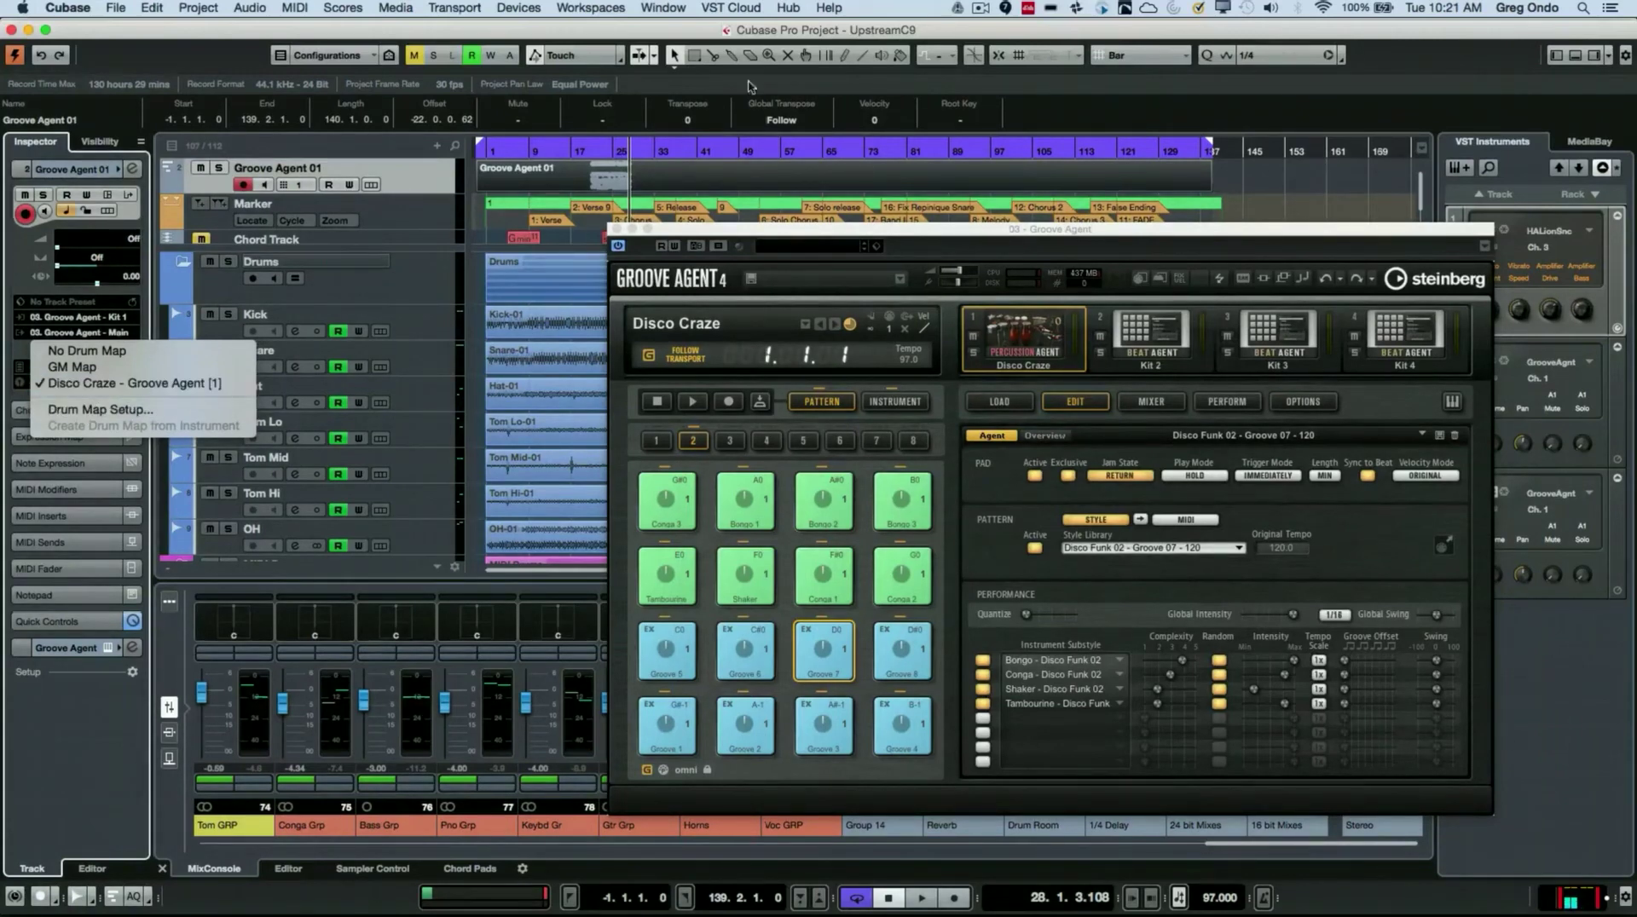
pyautogui.click(646, 178)
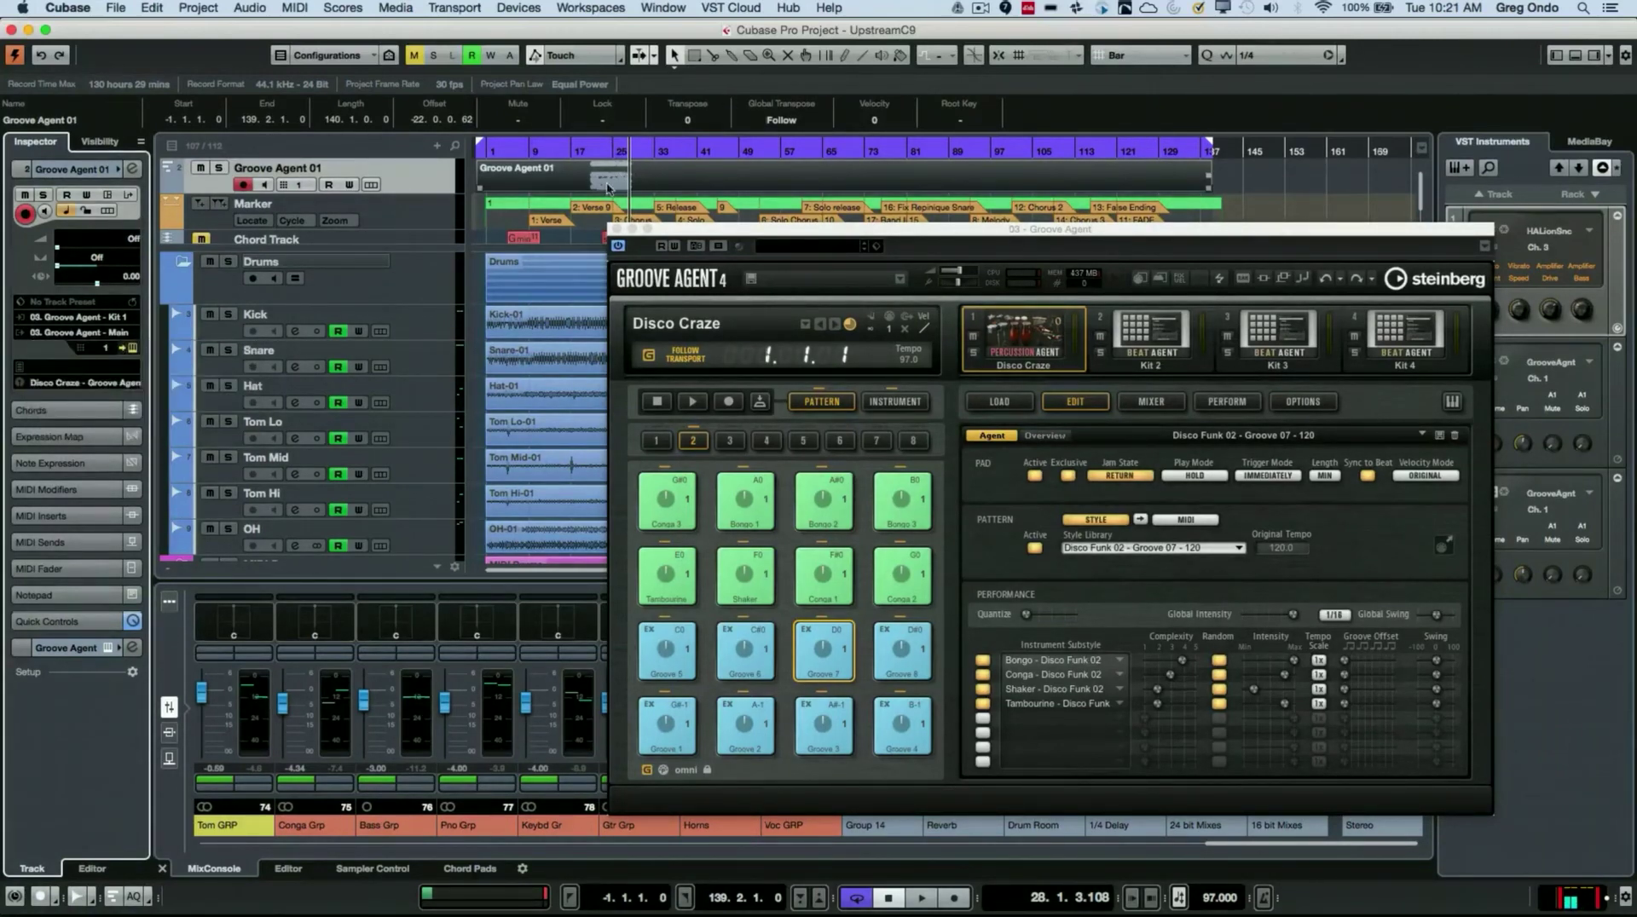
pyautogui.doubleClick(620, 179)
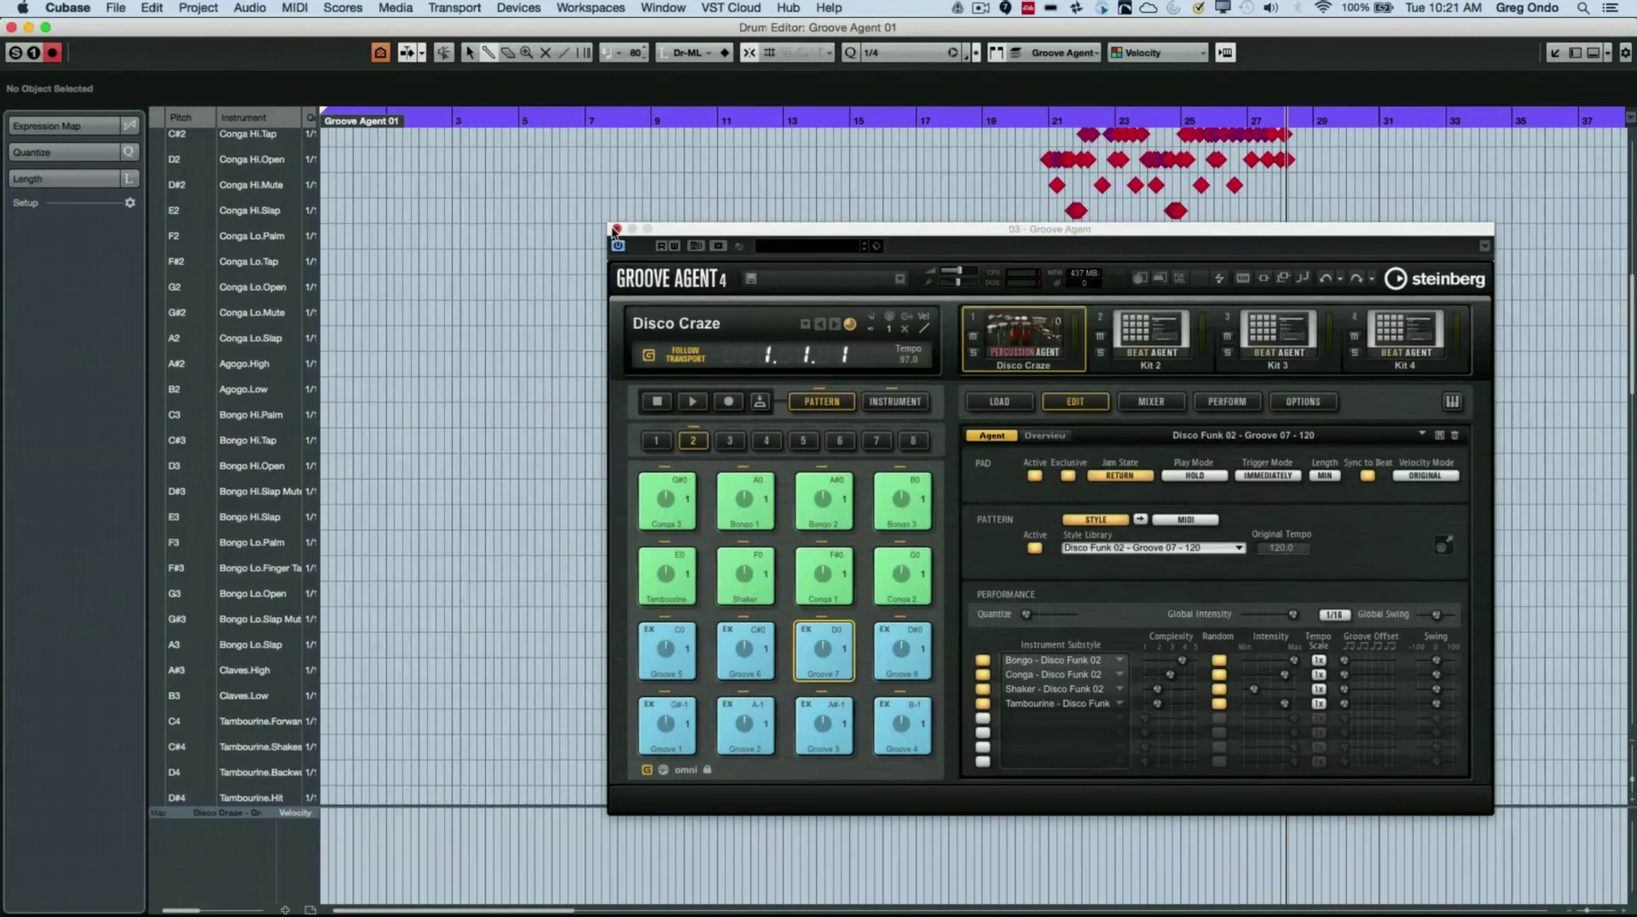
# Step: Close Groove Agent, scroll through the recorded percussion notes in the Drum Editor, then close it
pyautogui.click(616, 229)
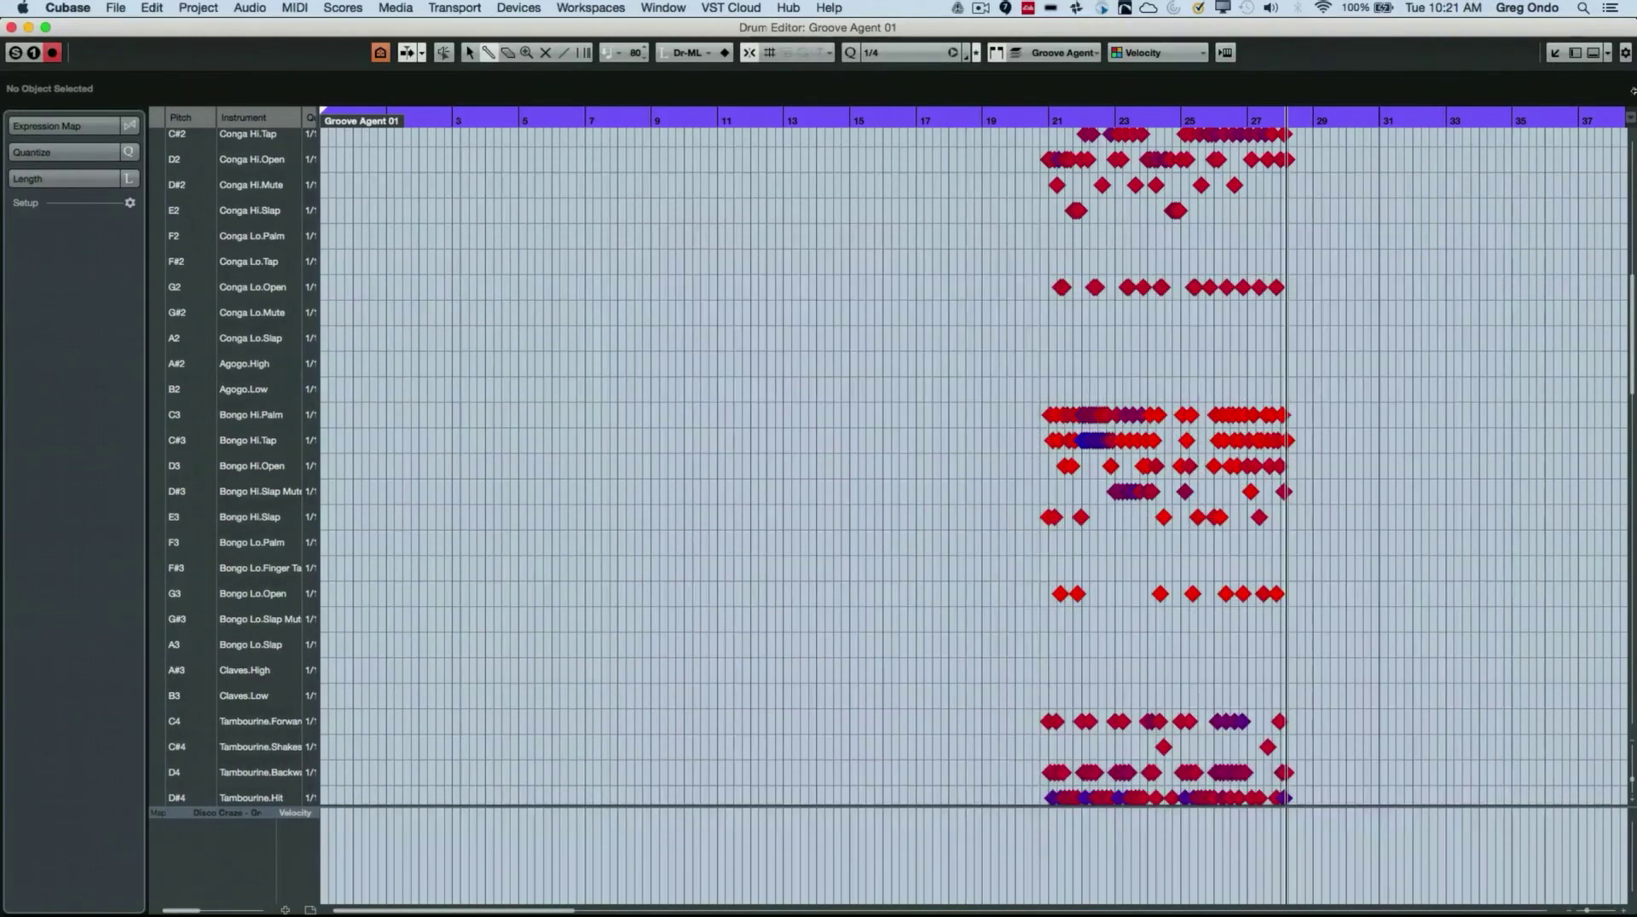
pyautogui.scroll(-1, 1632, 179)
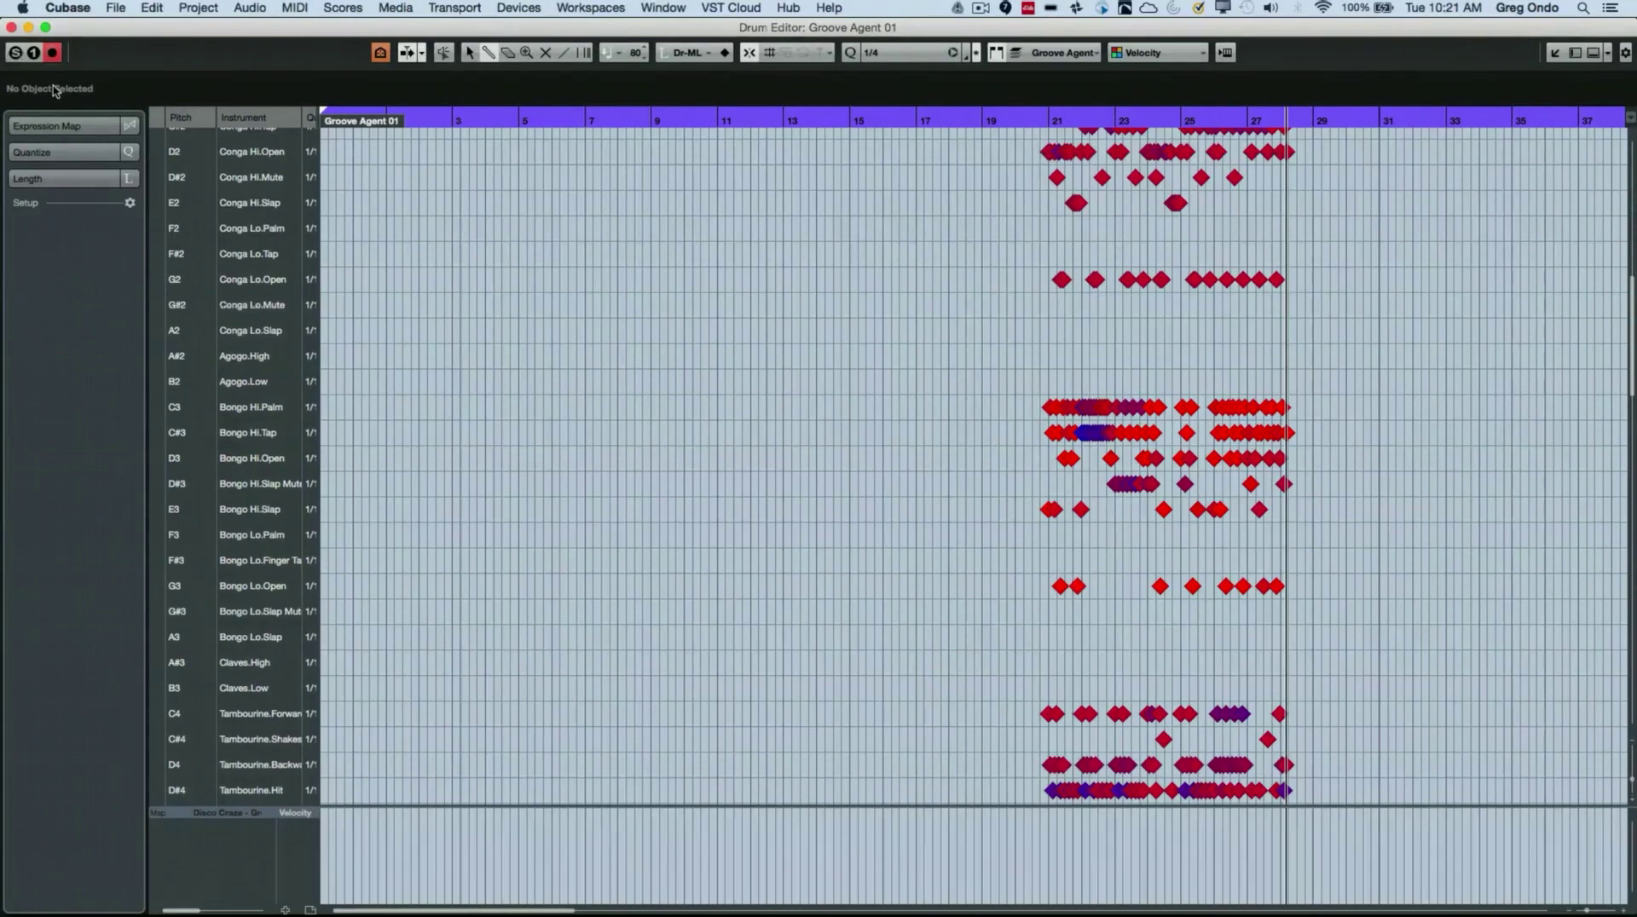
pyautogui.click(11, 28)
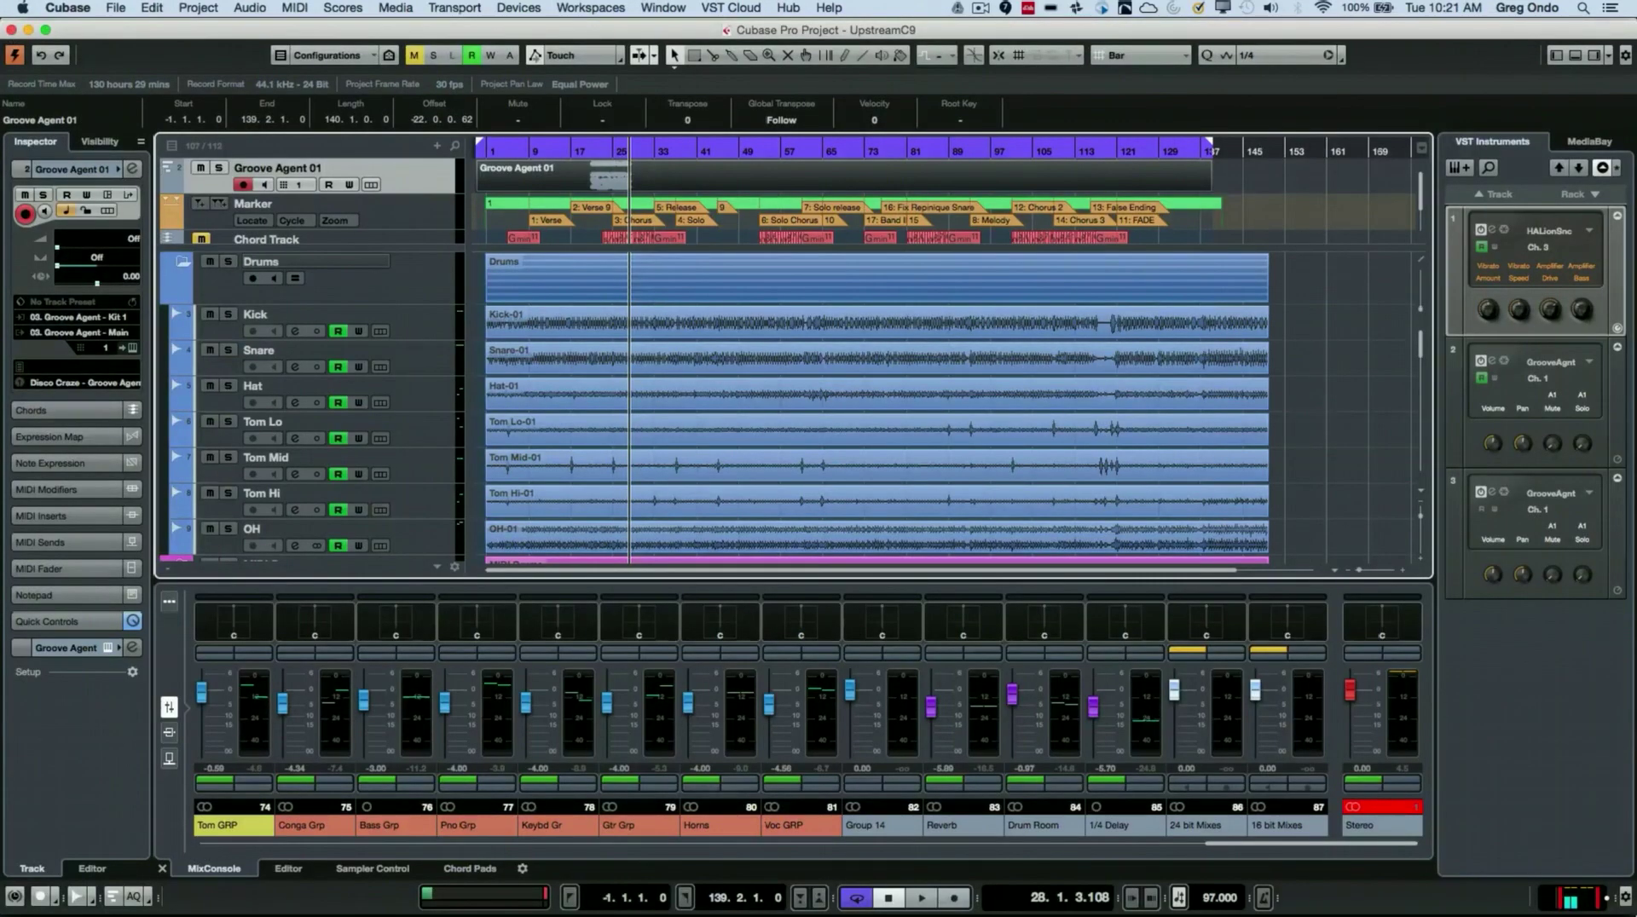
# Step: Reopen Groove Agent from instrument slot 3 and show the Disco Craze kit's percussion pads
pyautogui.click(1493, 495)
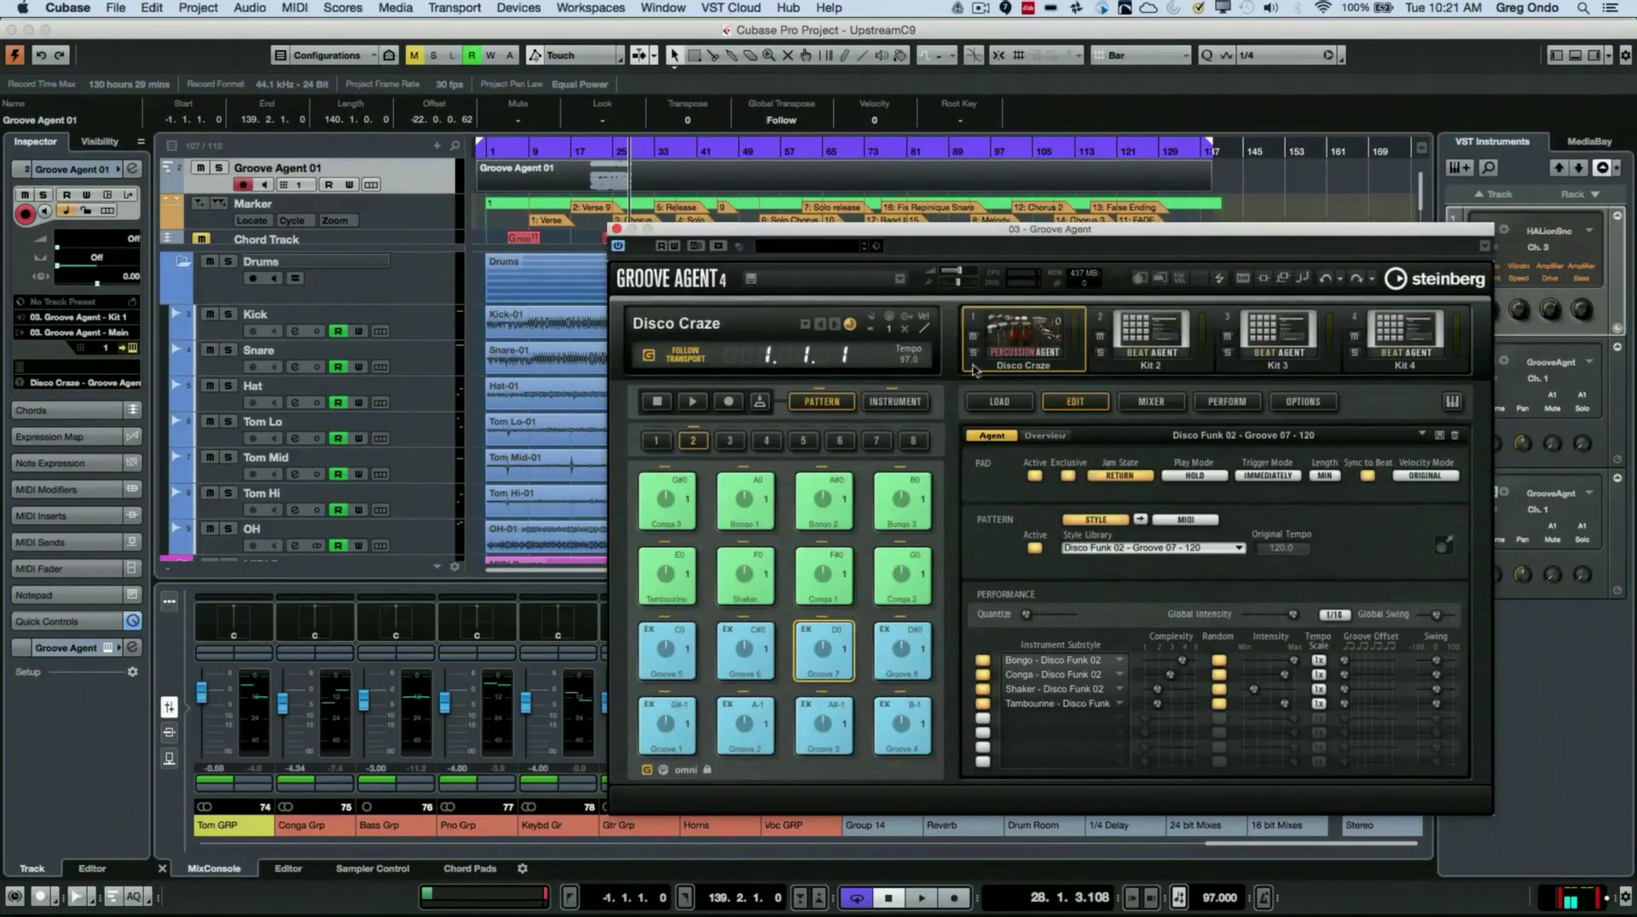
pyautogui.click(895, 401)
pyautogui.moveTo(916, 229); pyautogui.dragTo(735, 86)
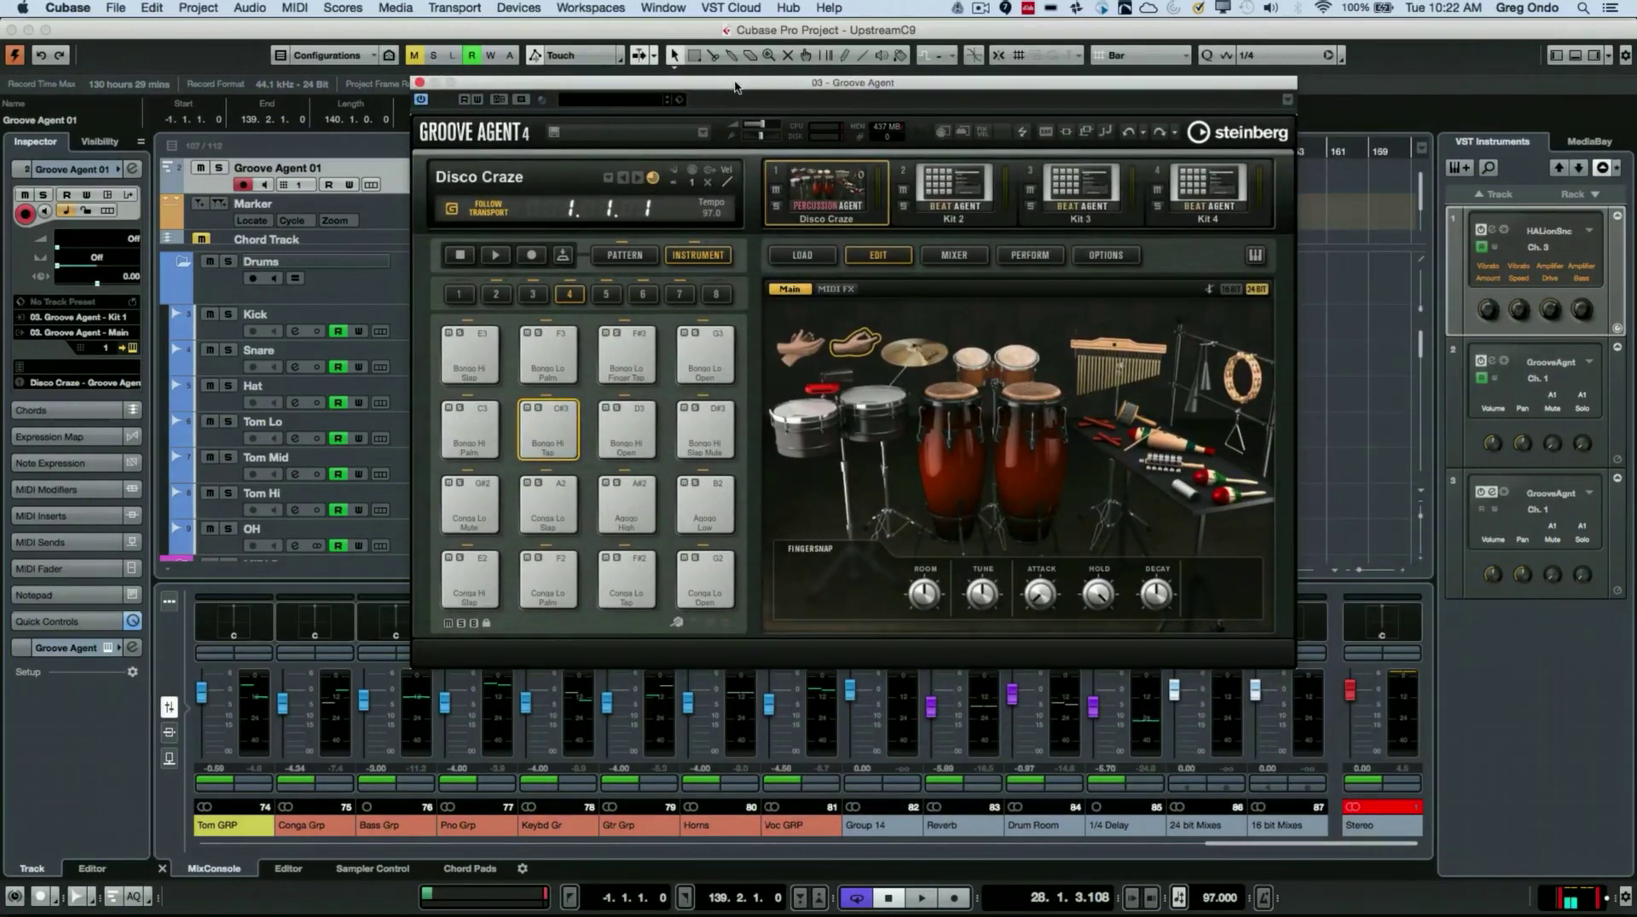